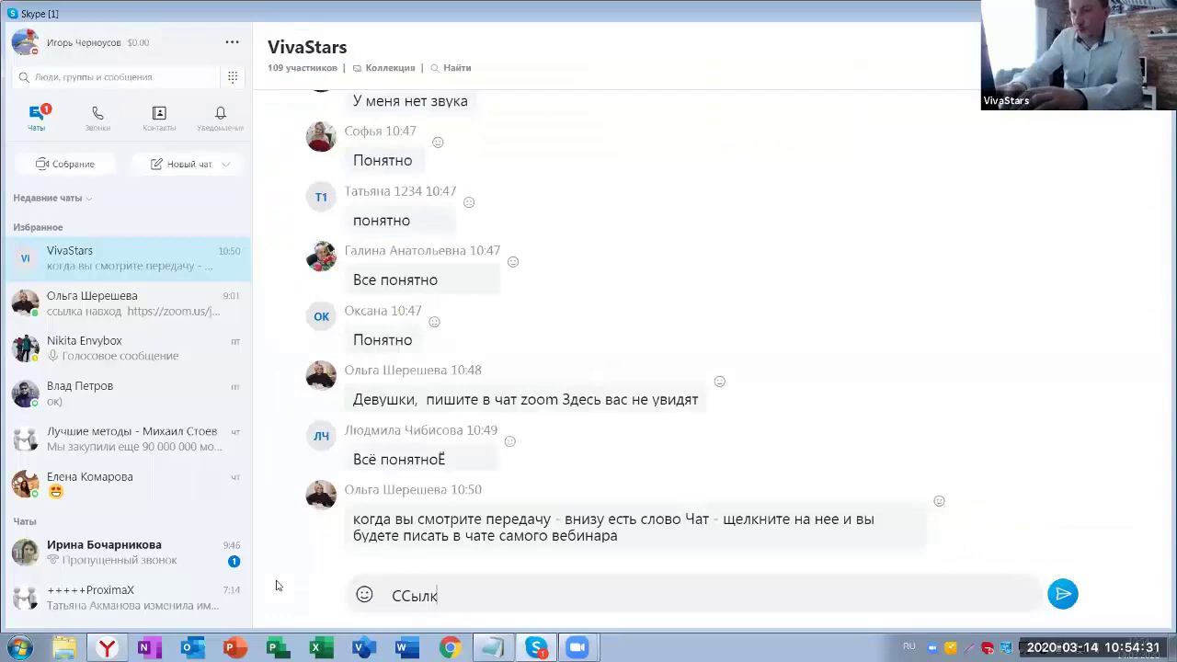
- Post 'Ссылка на регистрацию в ТЦ' with the pasted vk.cc link in the VivaStars chat
text(а на регестрици)
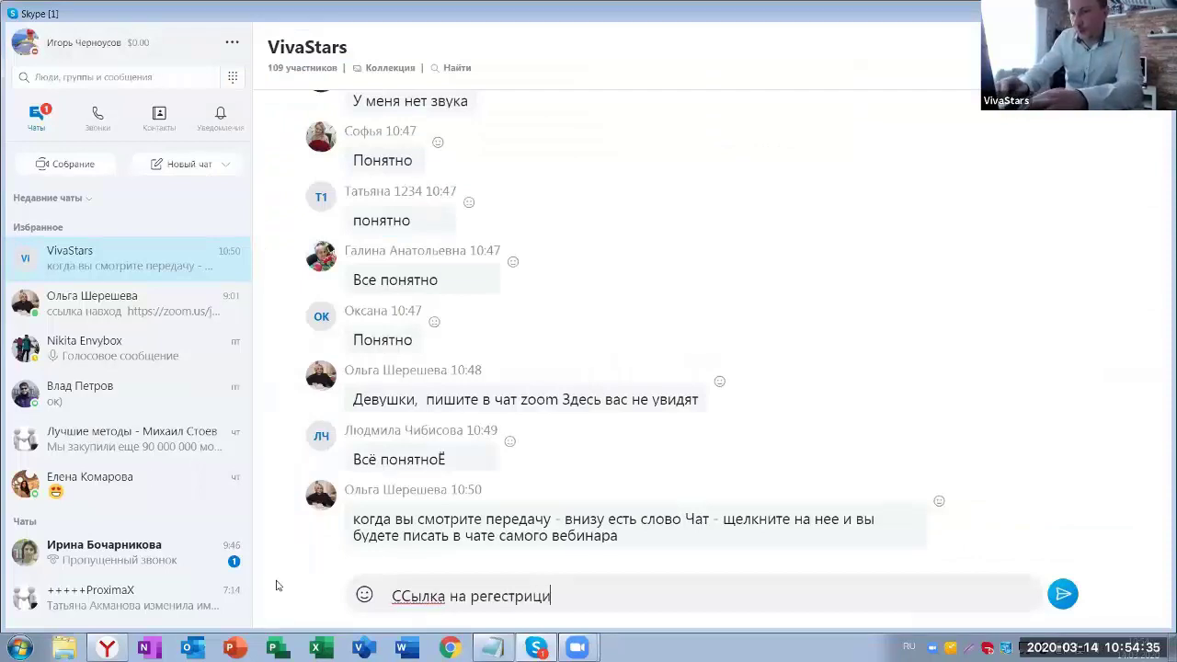
key(ctrl+a)
key(Return)
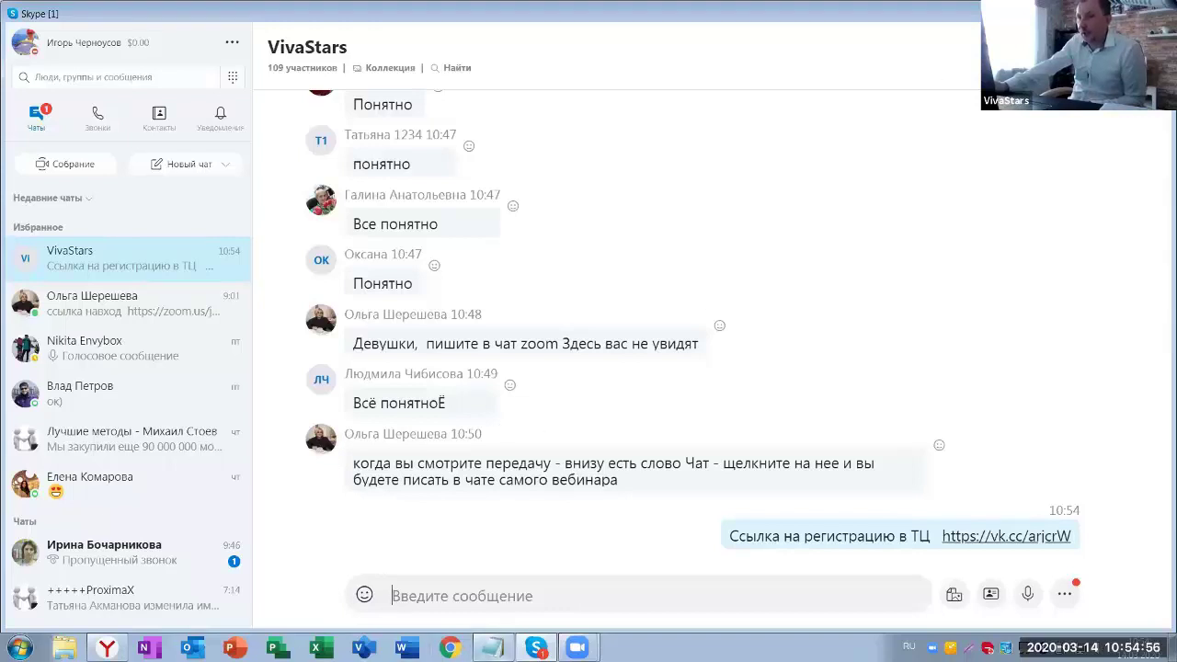
key(alt+Tab)
right_click(533, 239)
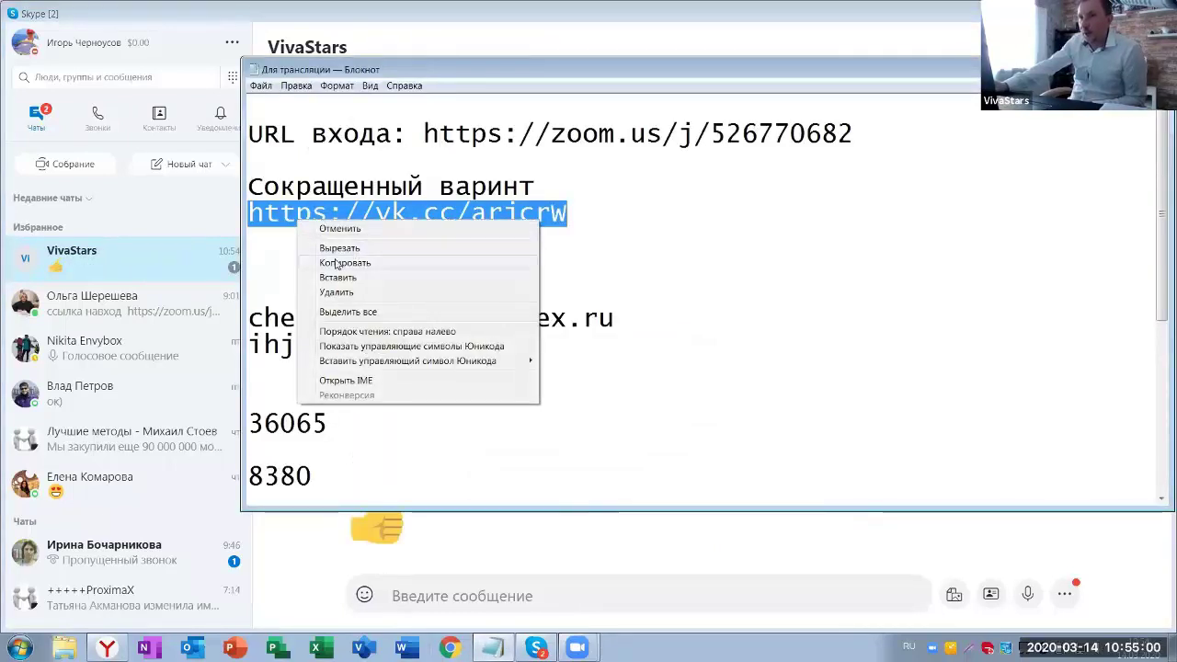
- Copy the vk.cc short link from Notepad and bring the Firefox window forward
click(336, 264)
click(107, 647)
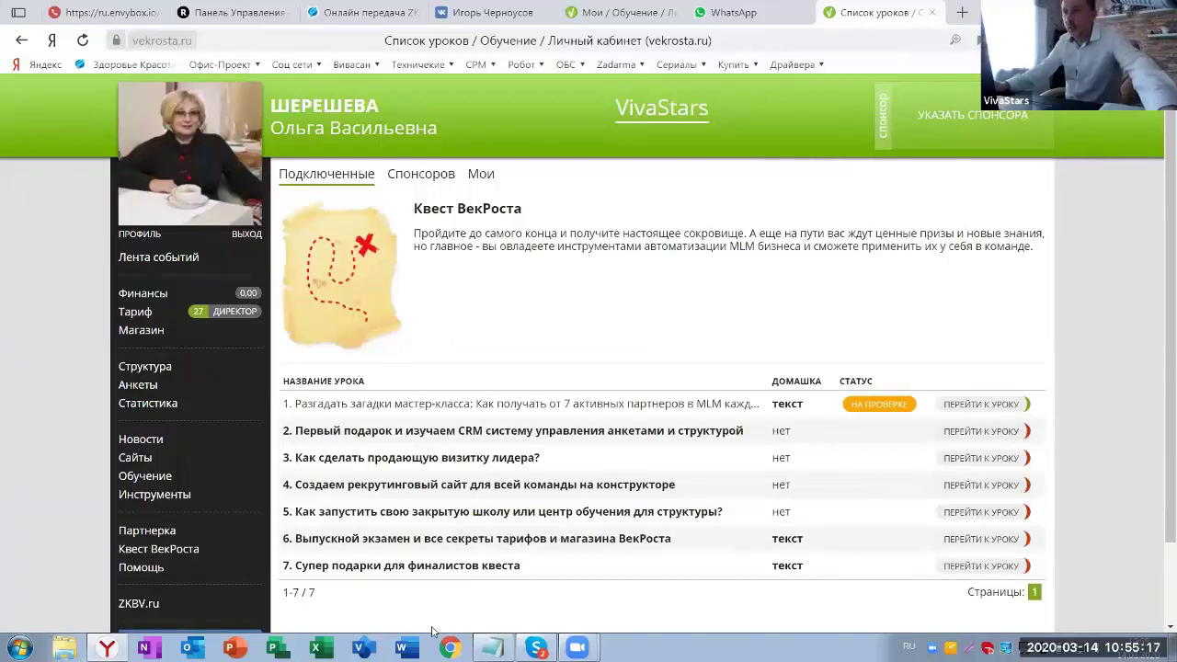
click(449, 647)
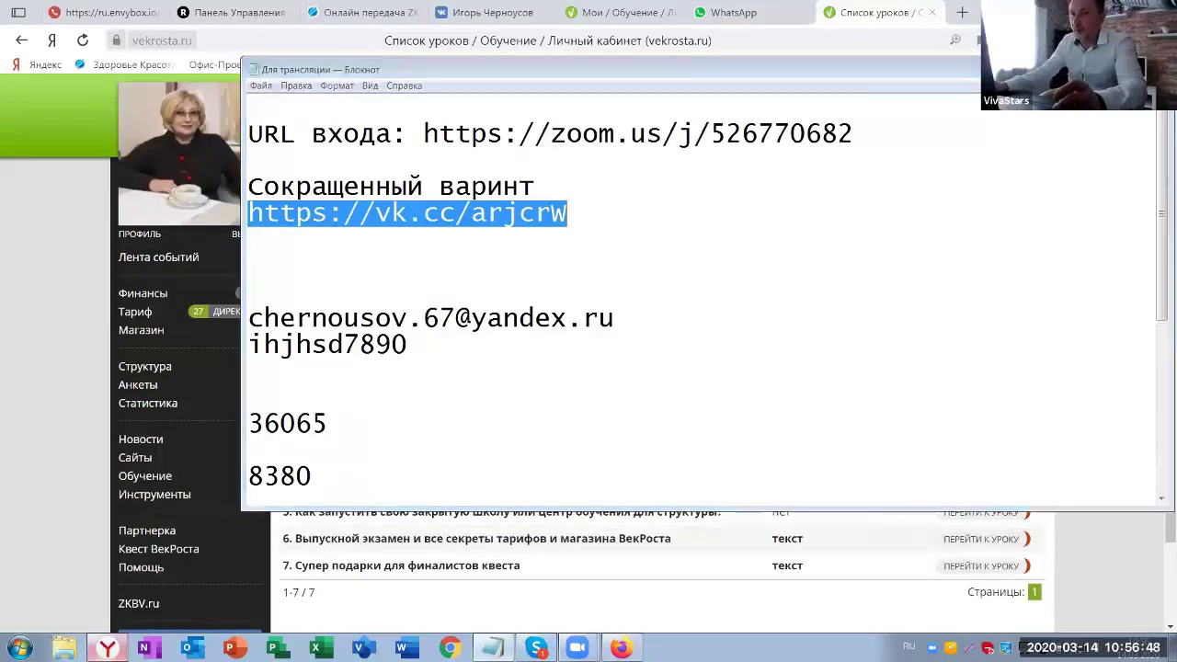
click(631, 35)
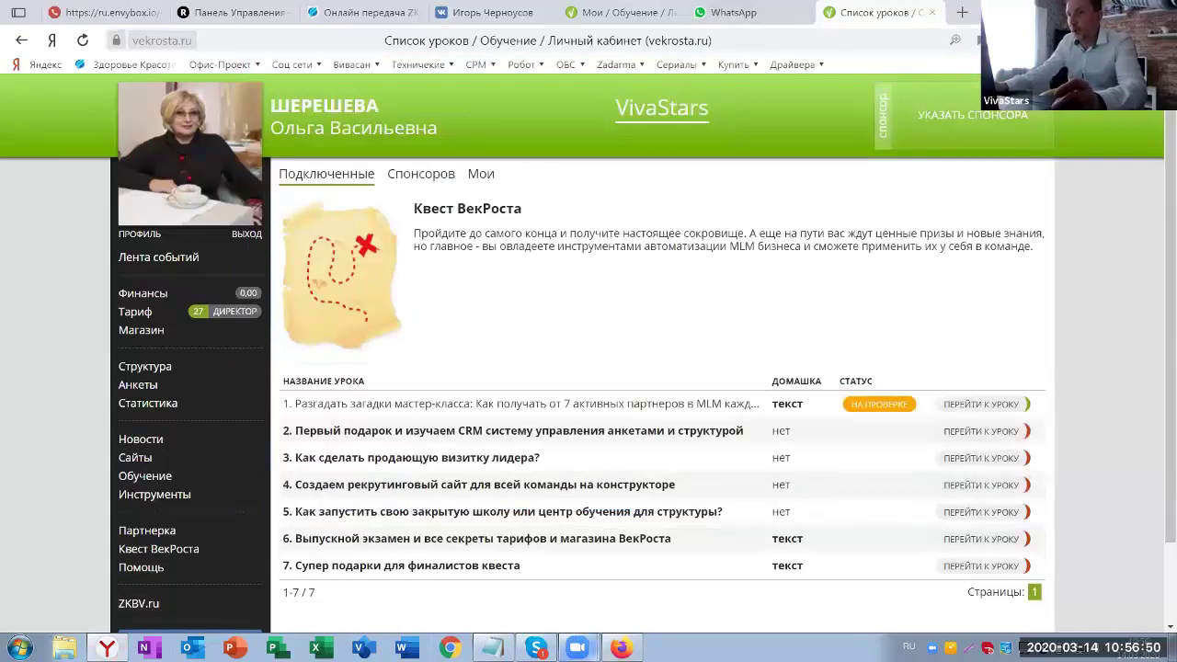
click(621, 648)
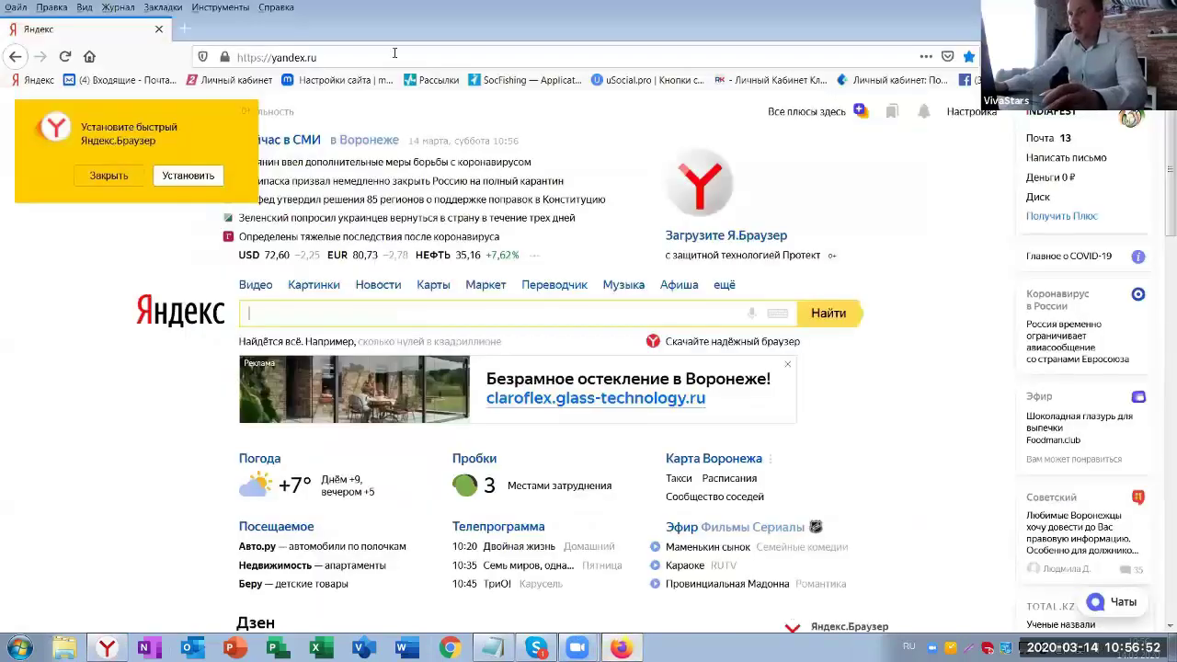
- Follow the pasted vk.cc link to vekrosta.ru and go to the Регистрация page
click(336, 57)
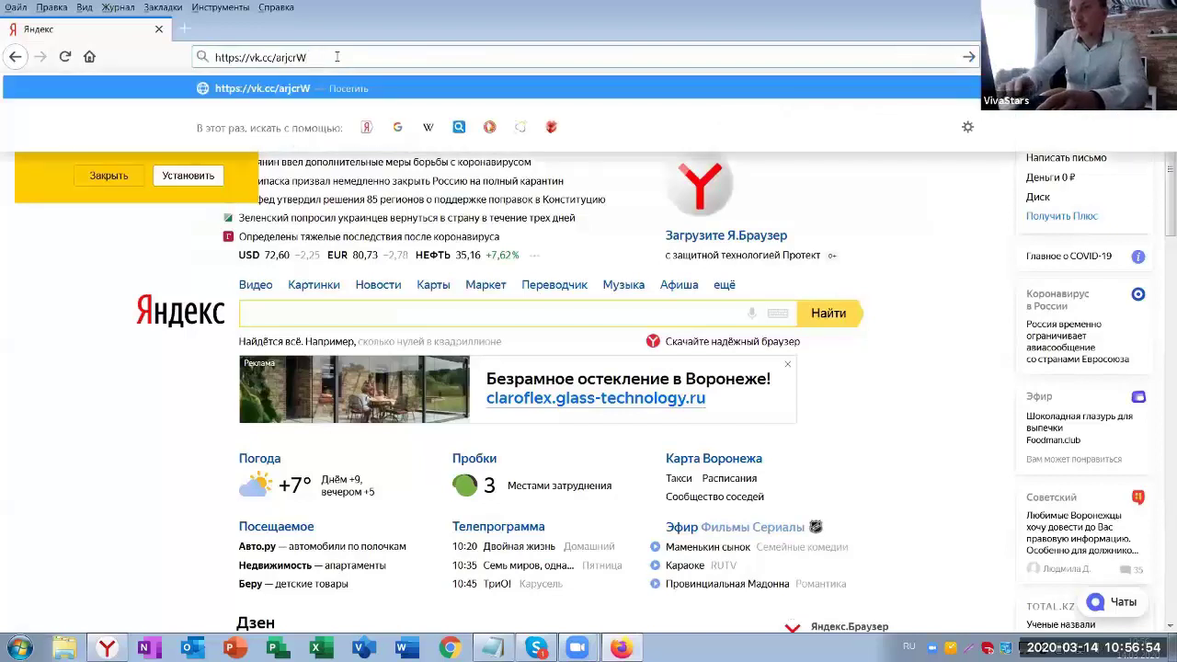
key(Return)
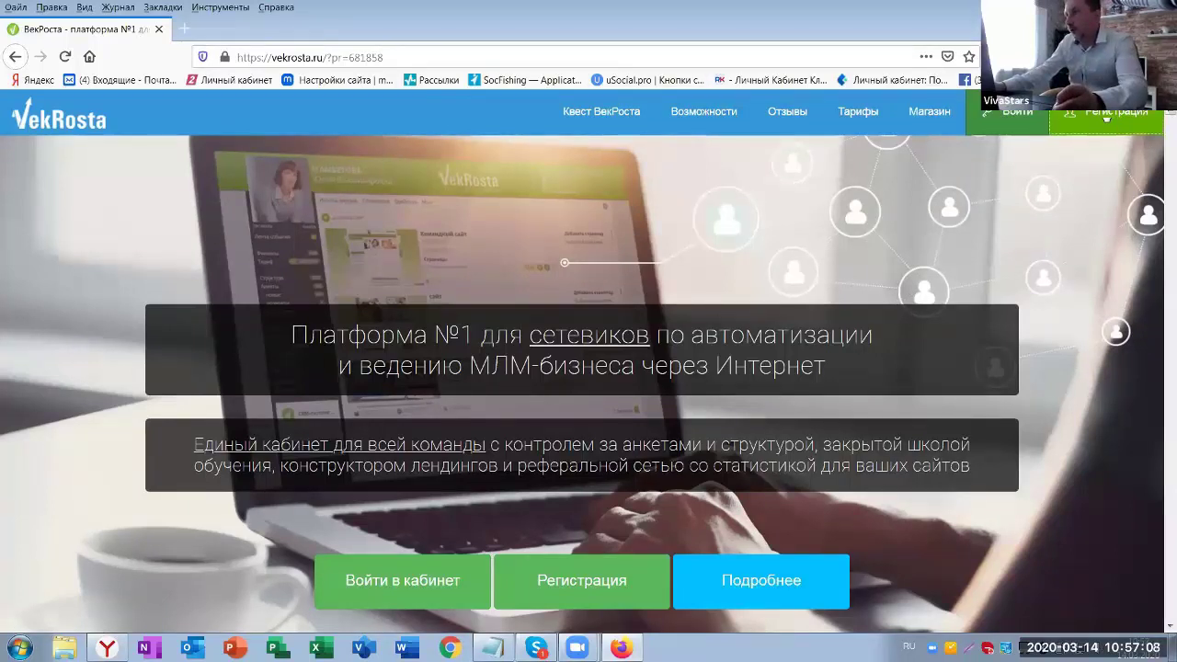
click(1108, 112)
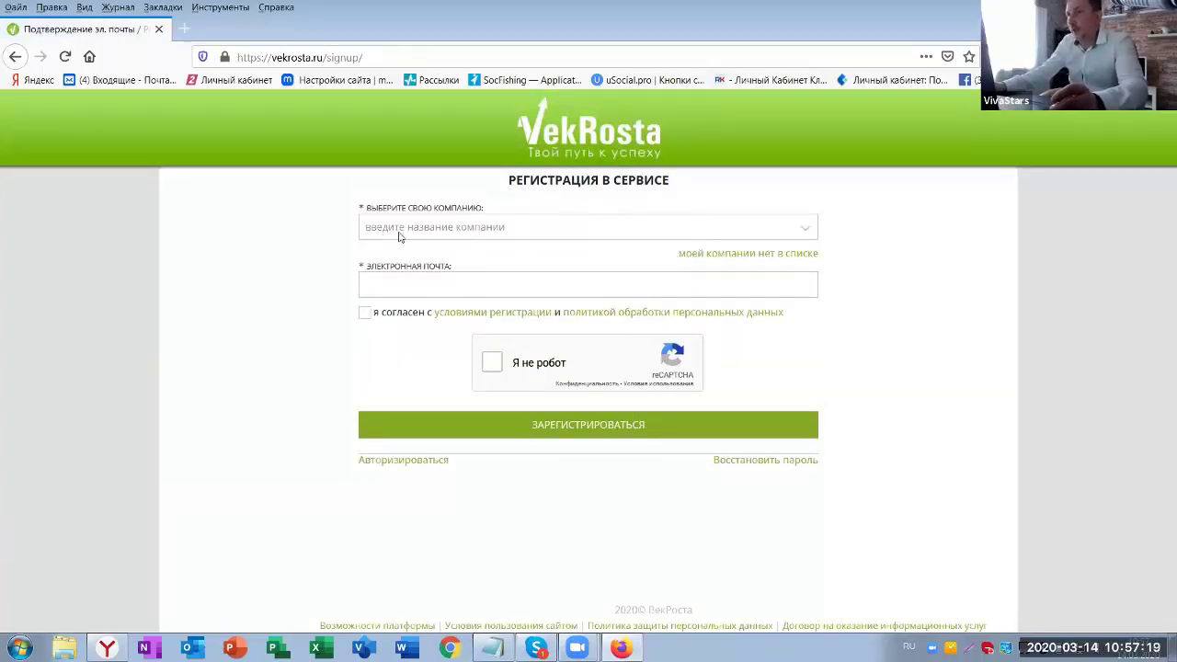
- Filter the company list with 'Vi' and pick Vivasan on the signup form
click(390, 229)
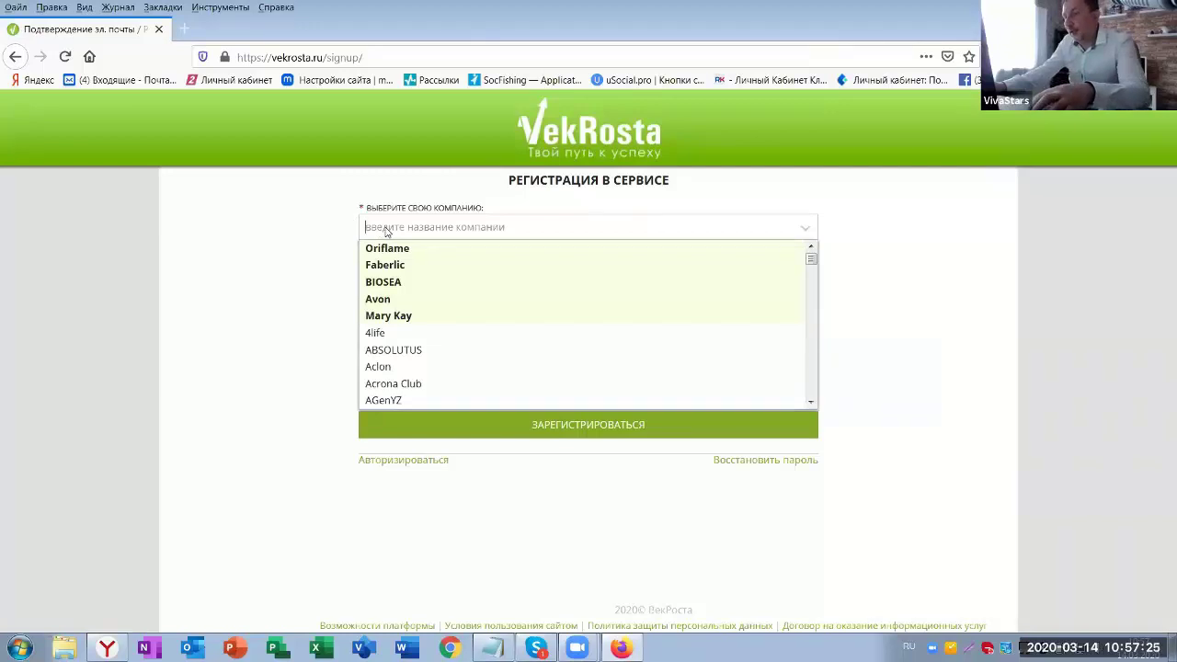
key(Down)
key(Down)
key(Down)
key(Down)
key(Down)
key(Down)
key(Down)
key(Down)
key(Down)
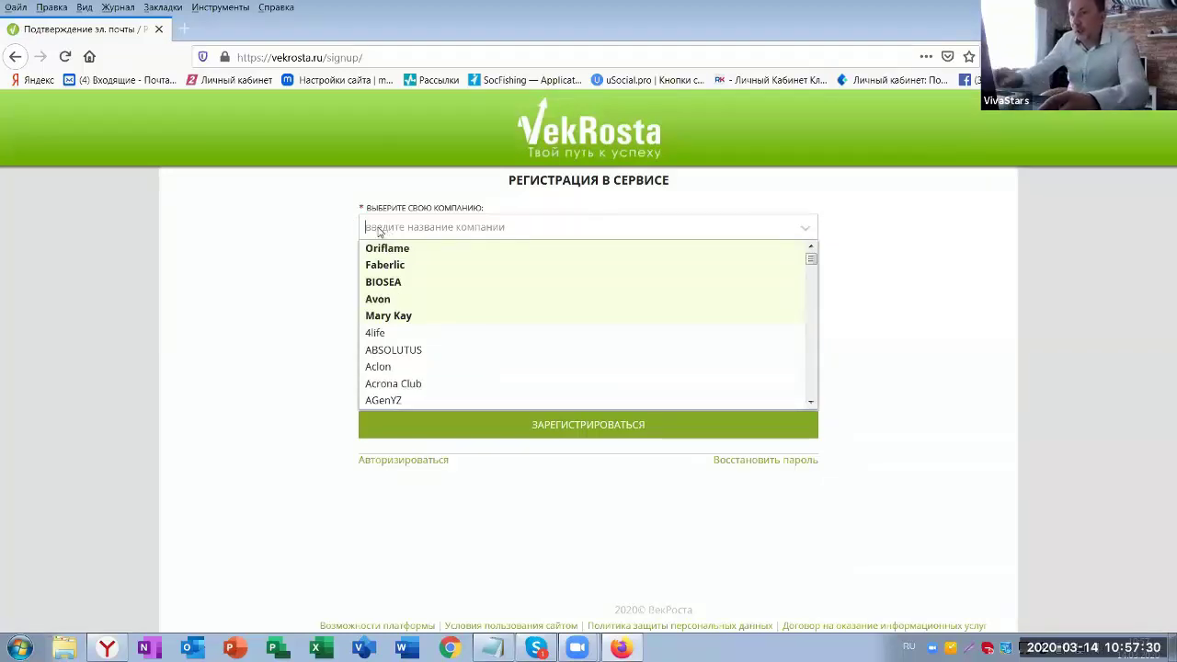
key(alt+shift)
text(V)
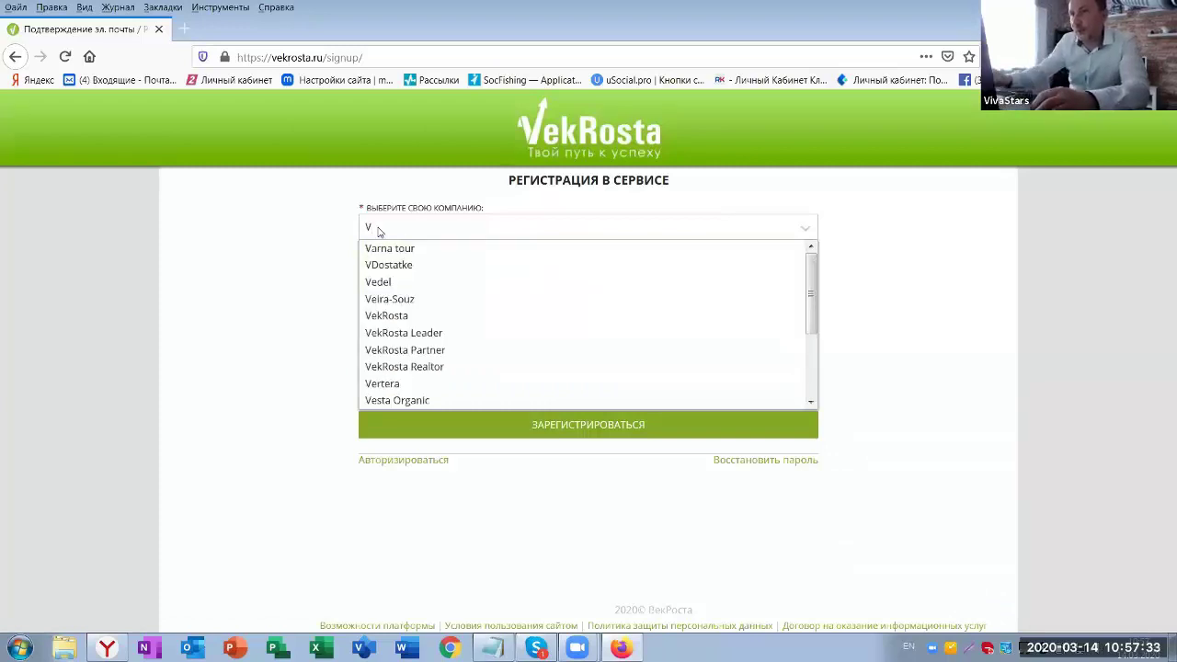
text(i)
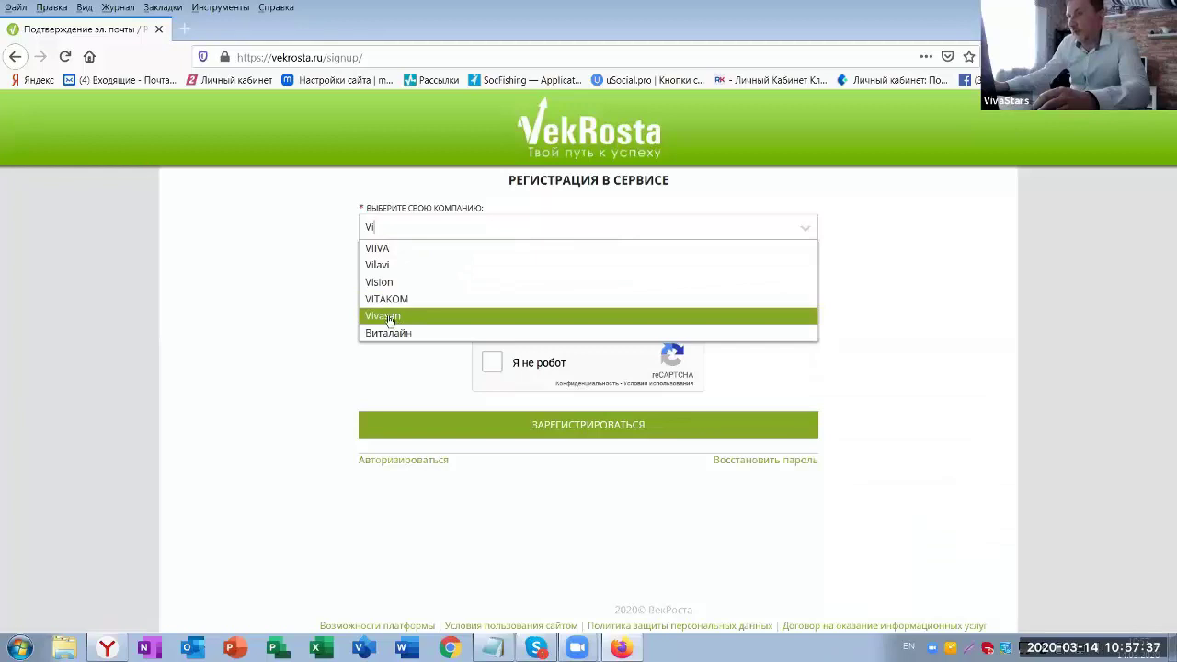
key(BackSpace)
key(BackSpace)
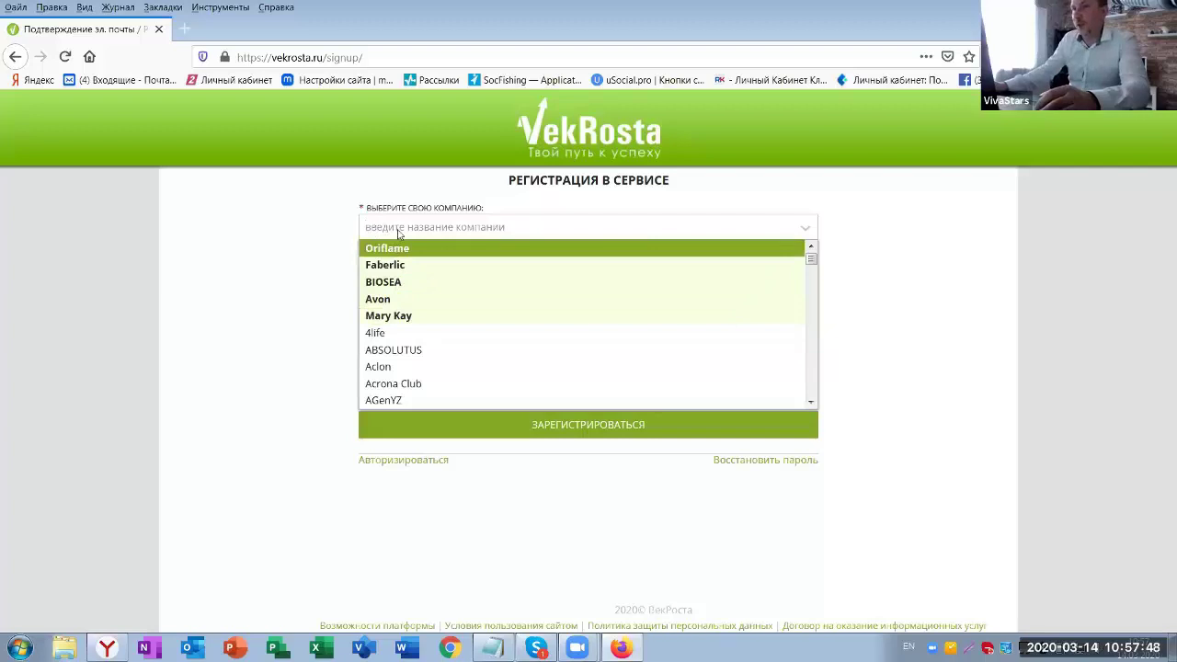
text(Vi)
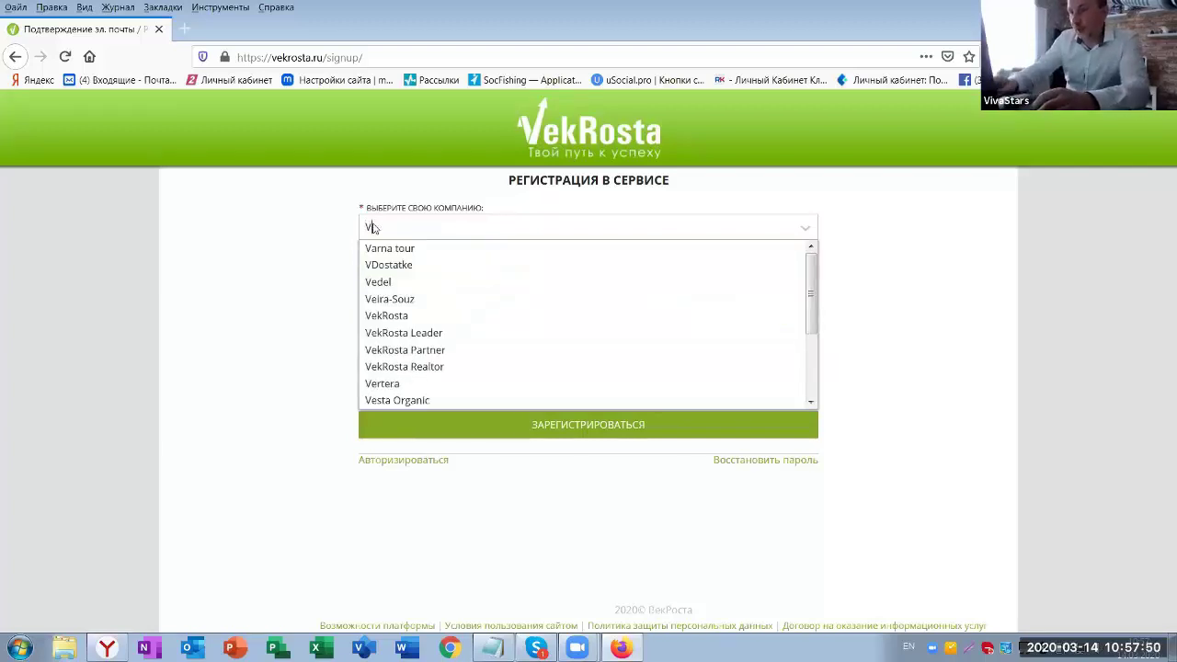
click(392, 316)
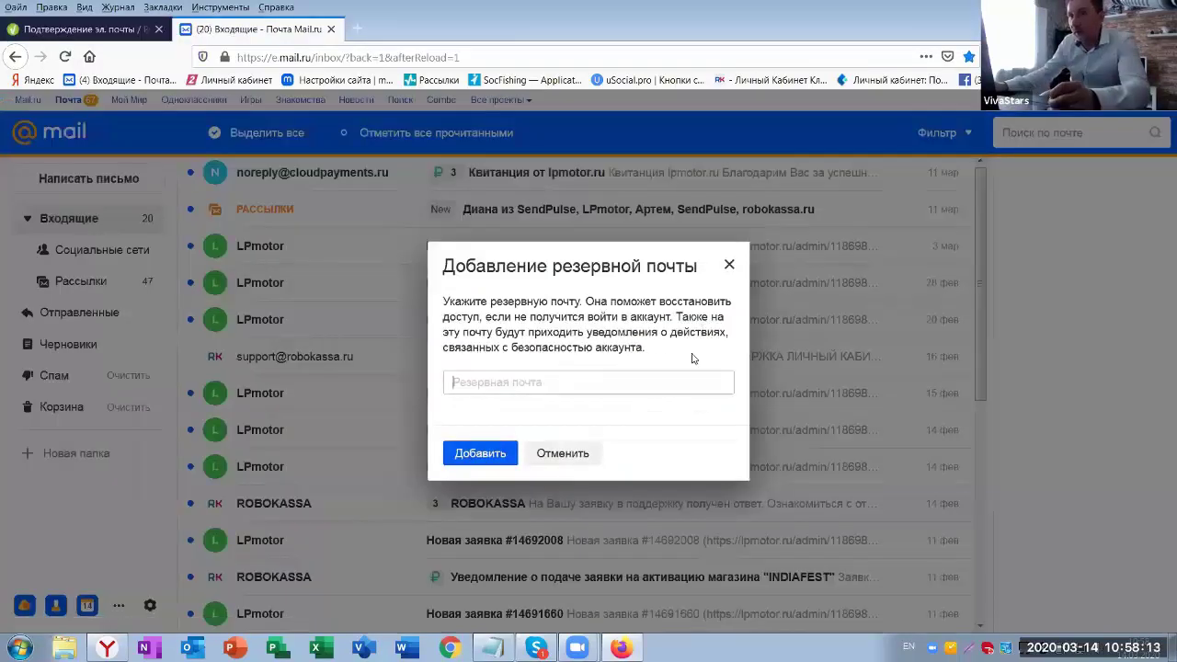
- Copy the Mail.ru account's e-mail address into the signup form's e-mail field
click(562, 454)
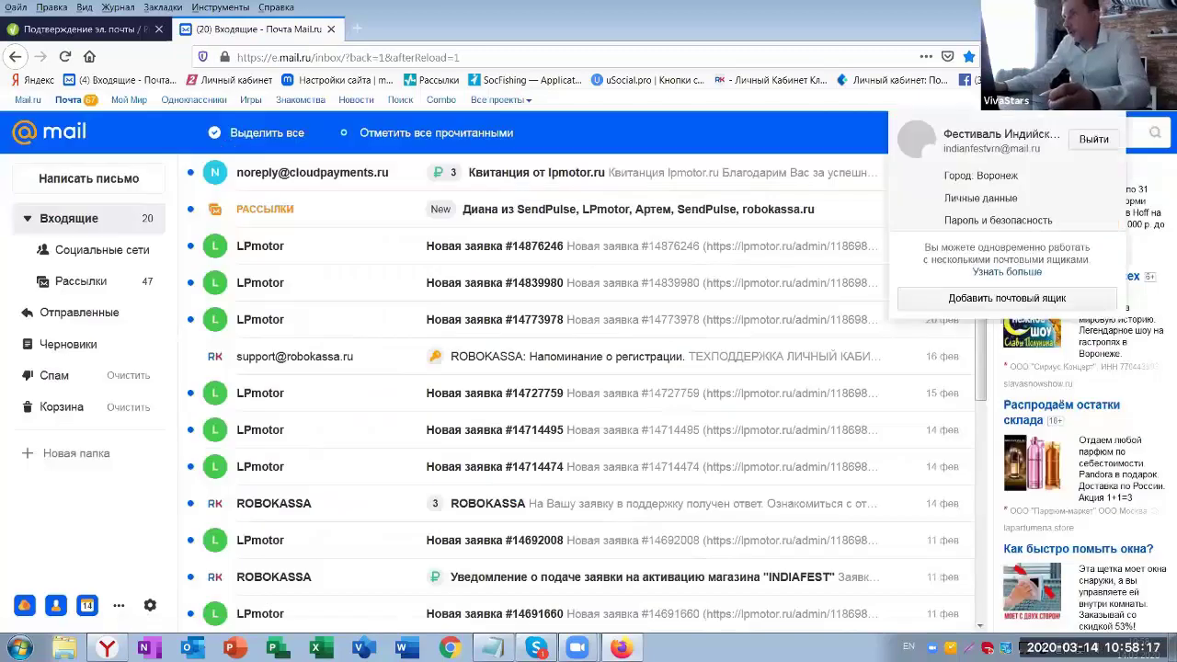
drag(1029, 156, 945, 153)
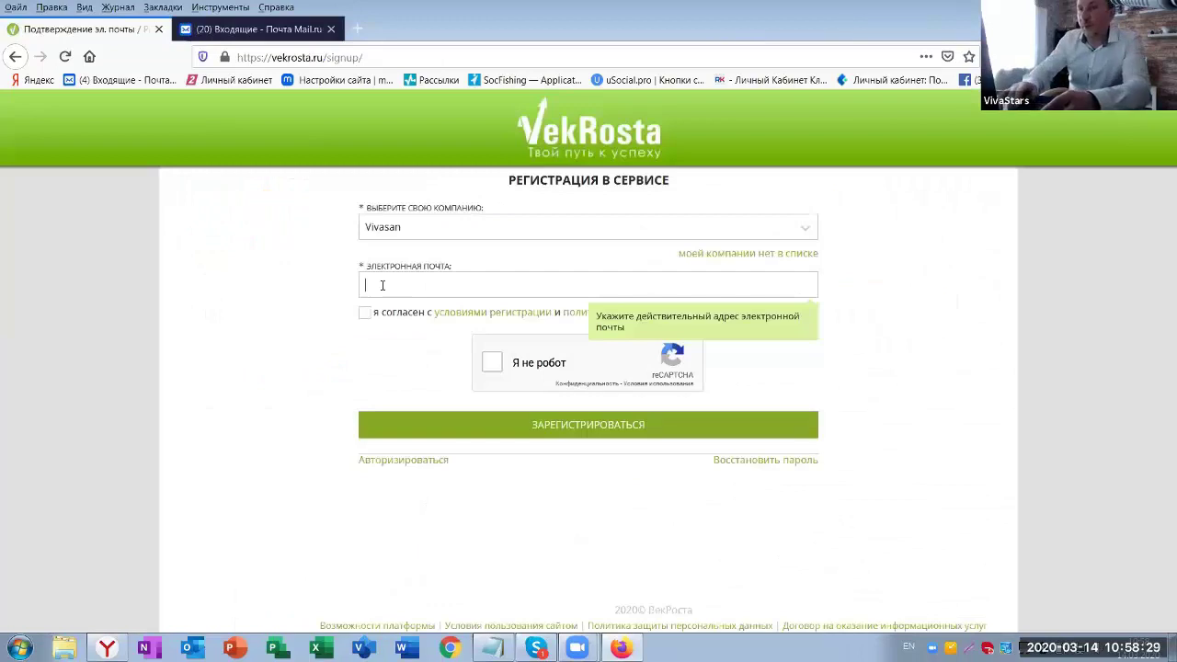
key(ctrl+v)
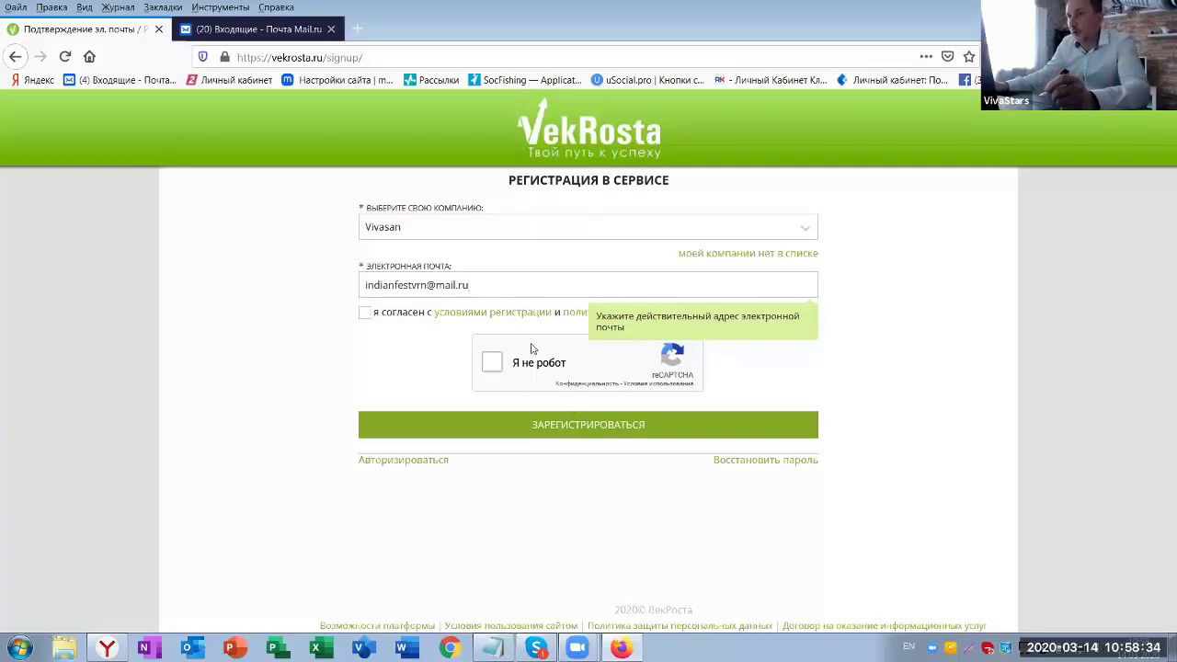
- Accept the terms, pass the traffic-light captcha and submit the registration form
click(364, 314)
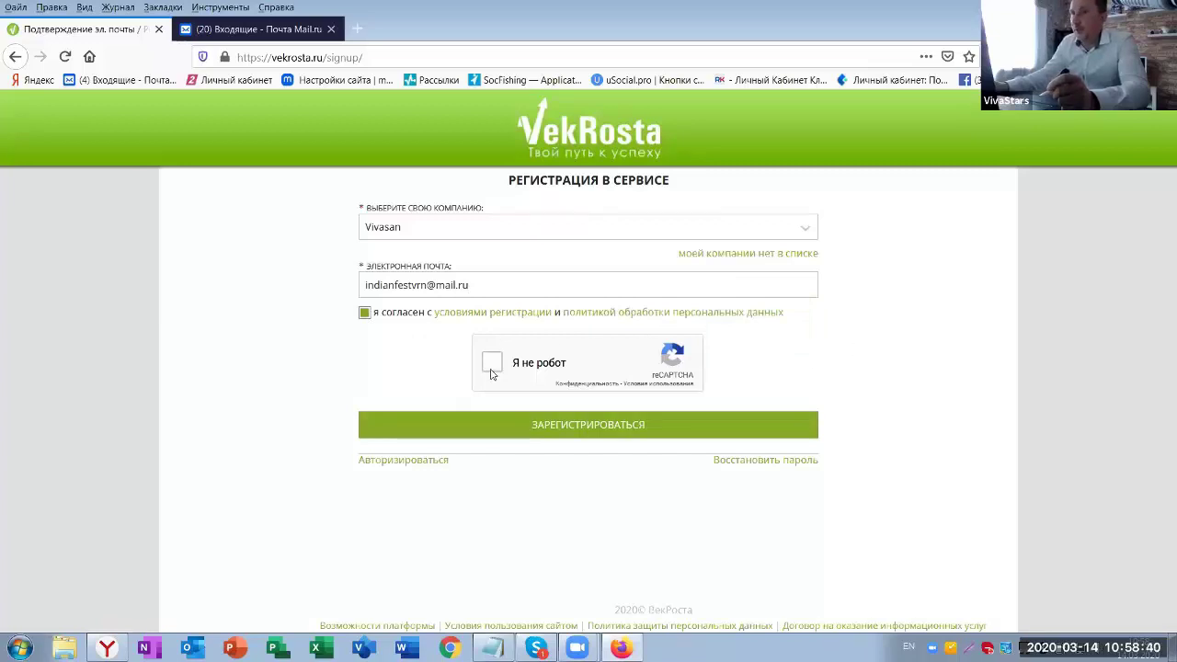
click(492, 365)
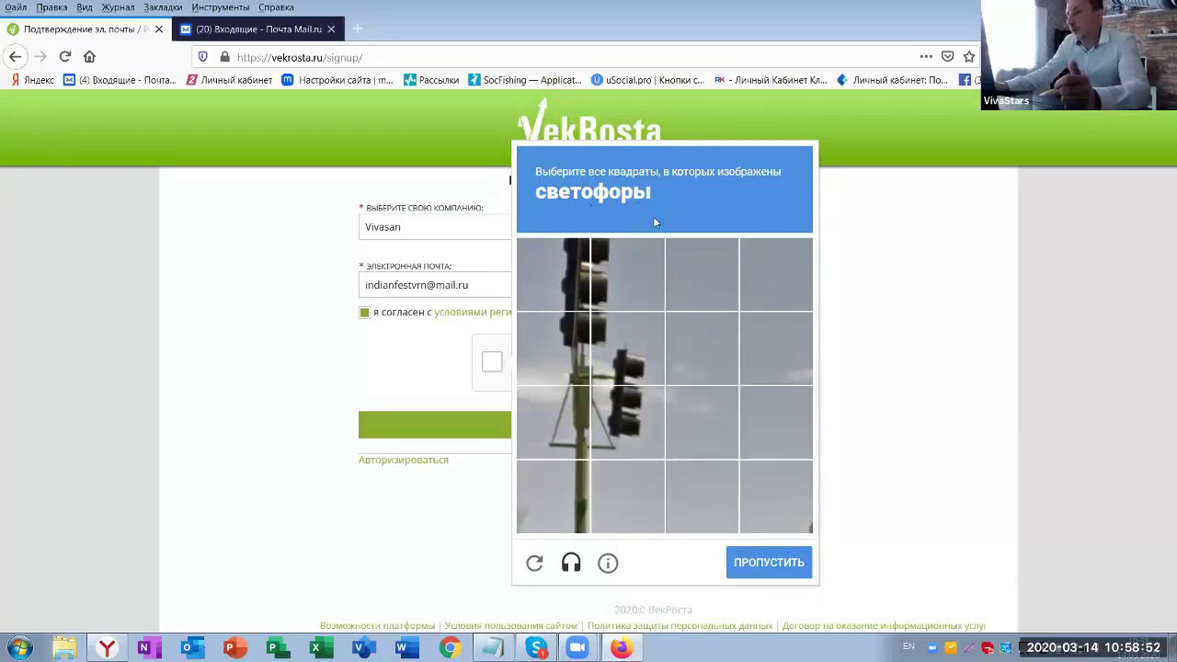
click(570, 277)
click(630, 304)
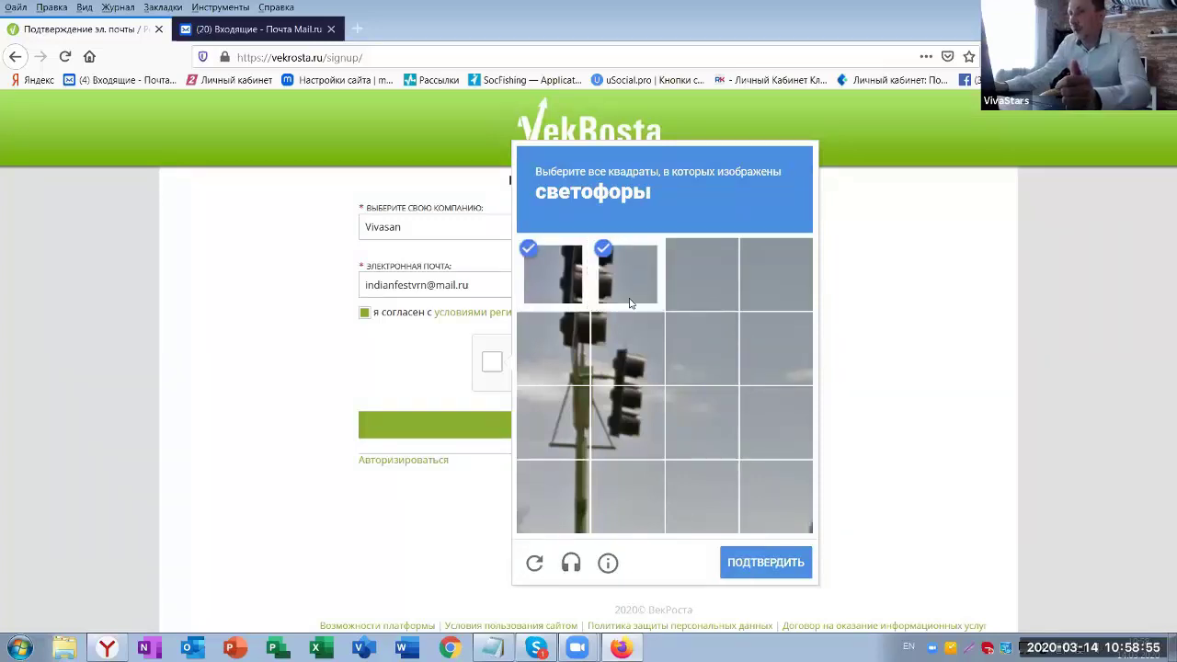
click(567, 344)
click(627, 349)
click(636, 417)
click(578, 419)
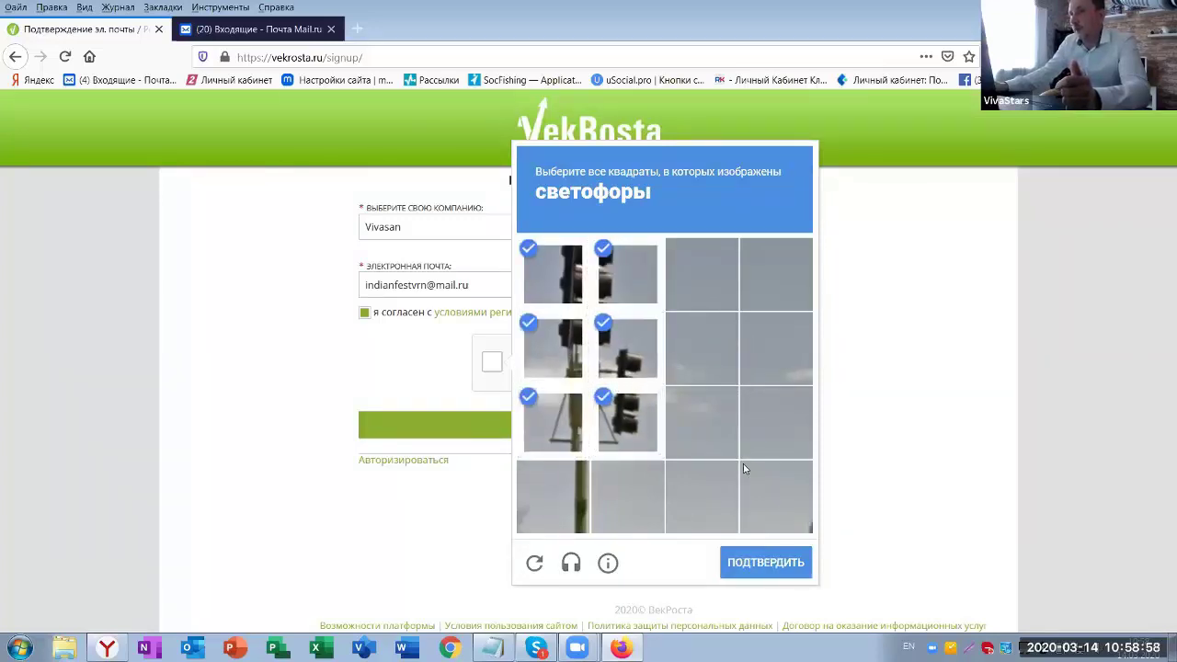
click(771, 563)
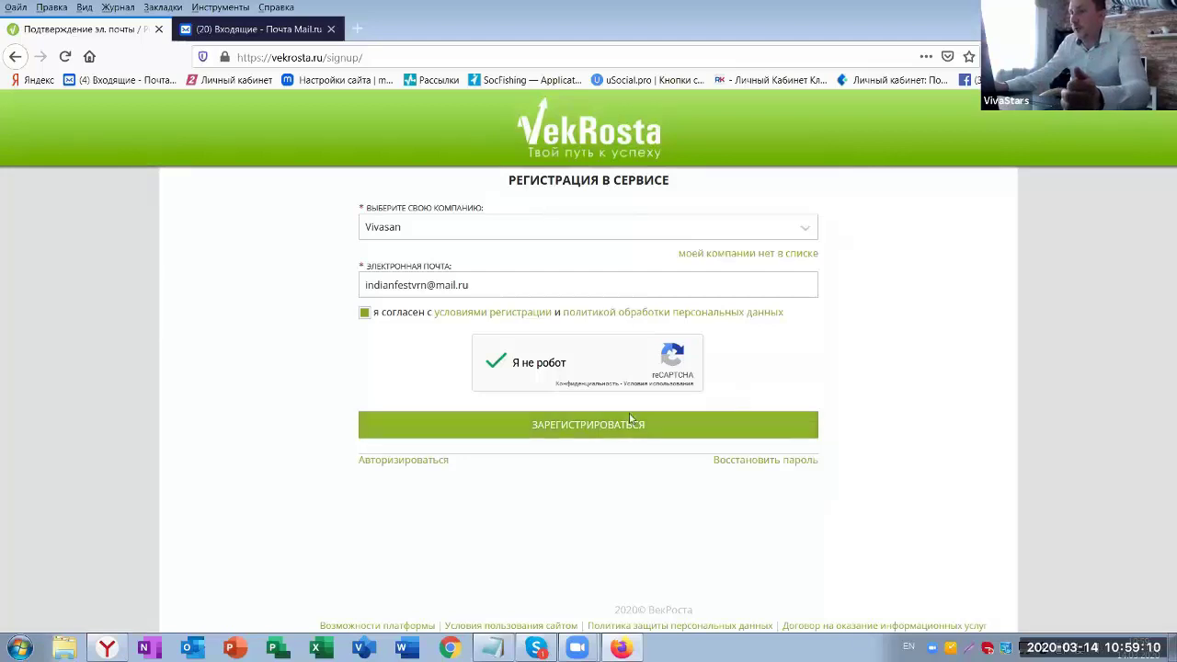
click(564, 426)
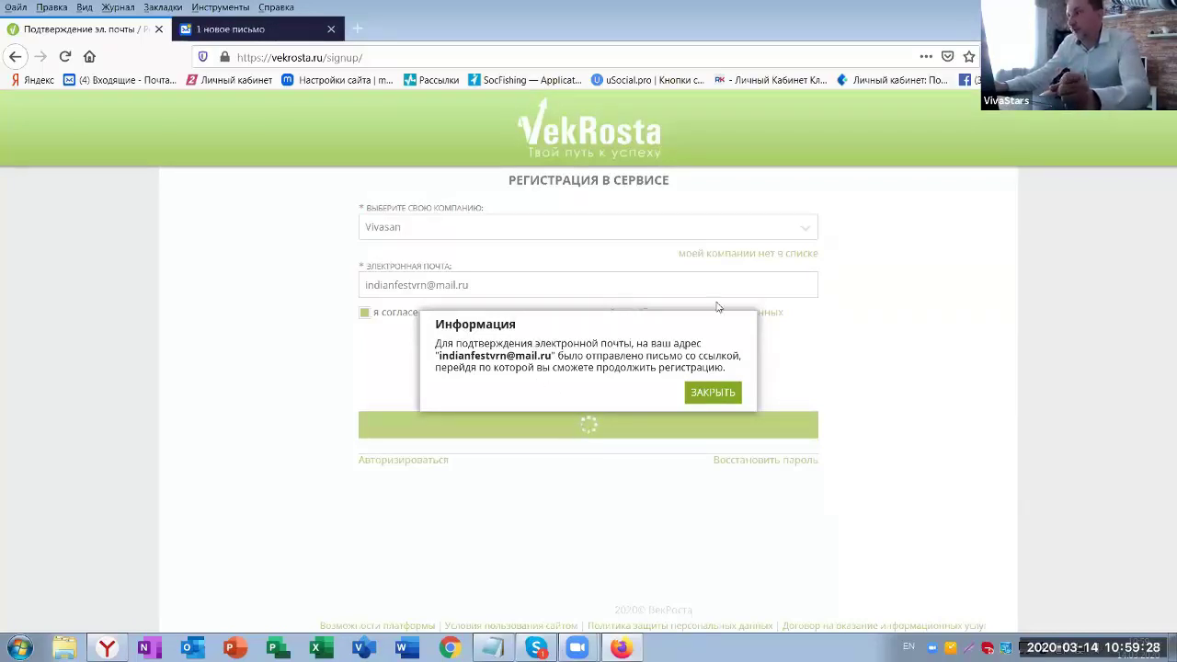
- Open the confirmation e-mail in Mail.ru and follow its vekrosta.ru/signup link
click(703, 397)
click(244, 29)
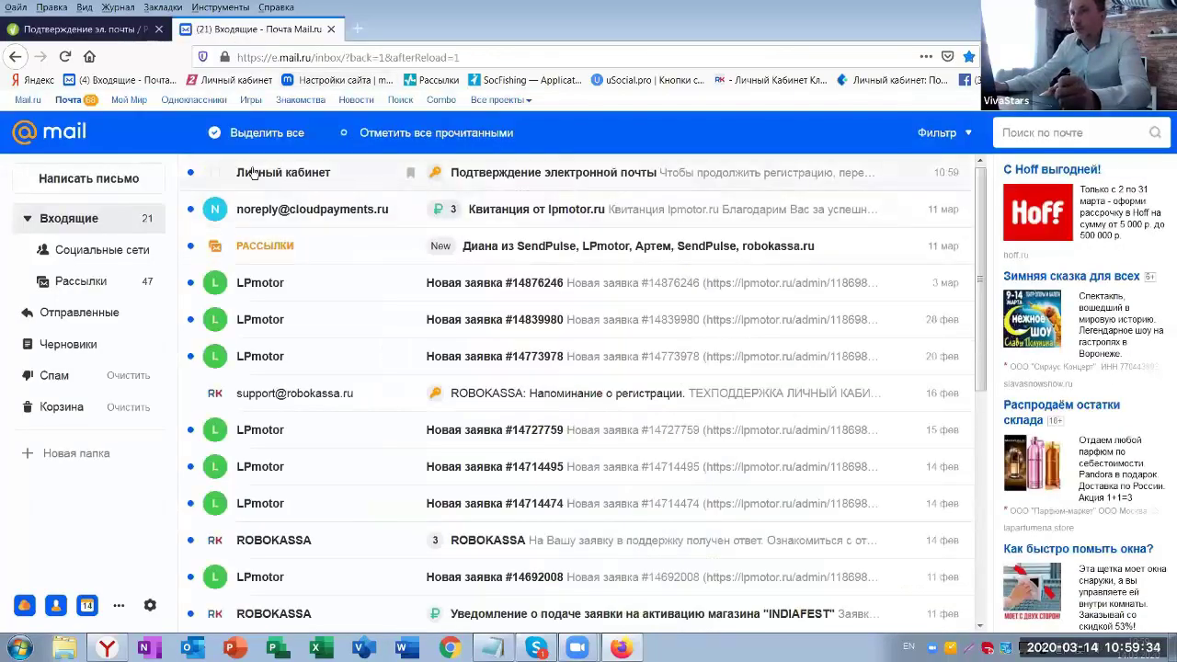
click(525, 176)
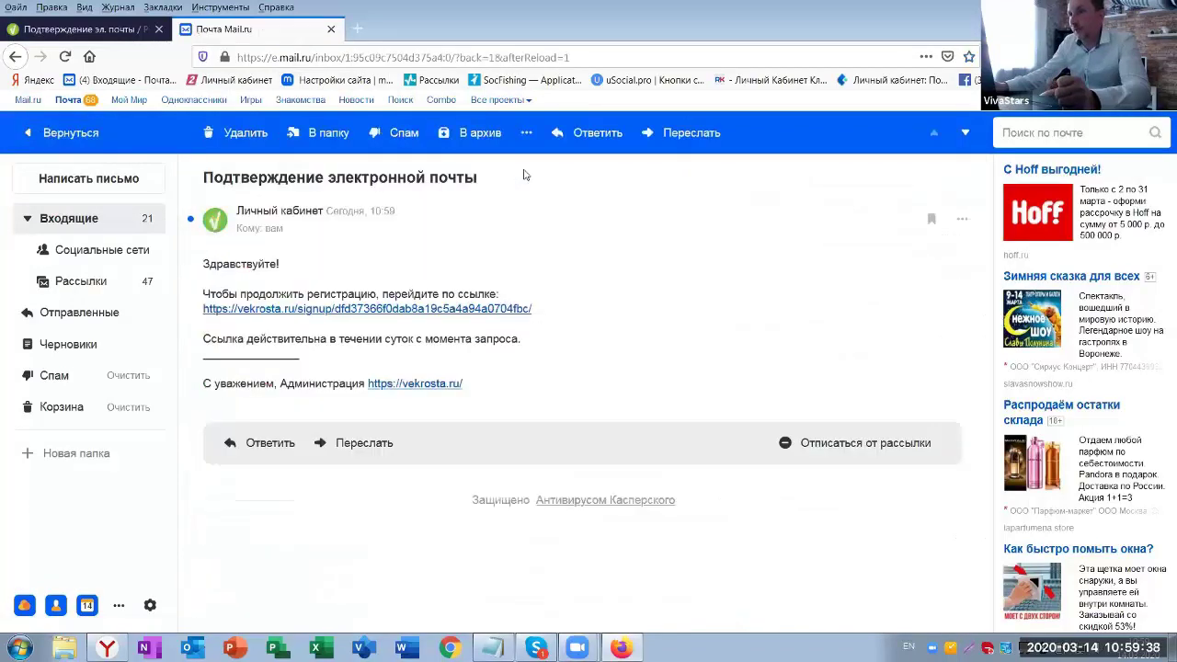
click(371, 311)
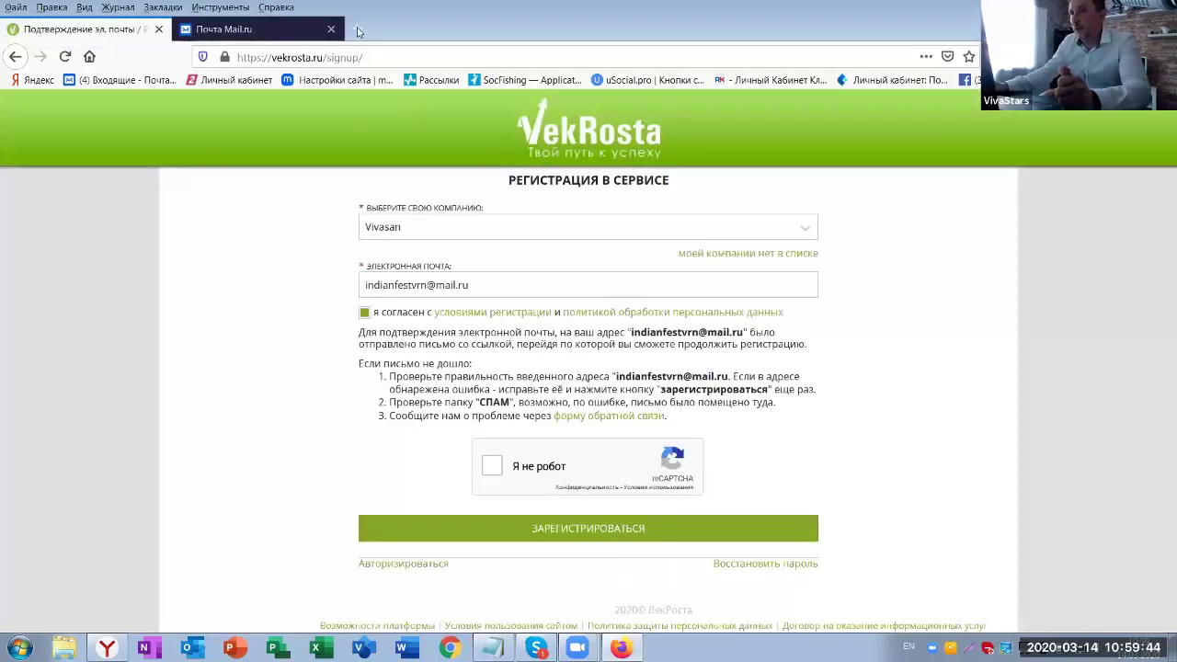
click(230, 28)
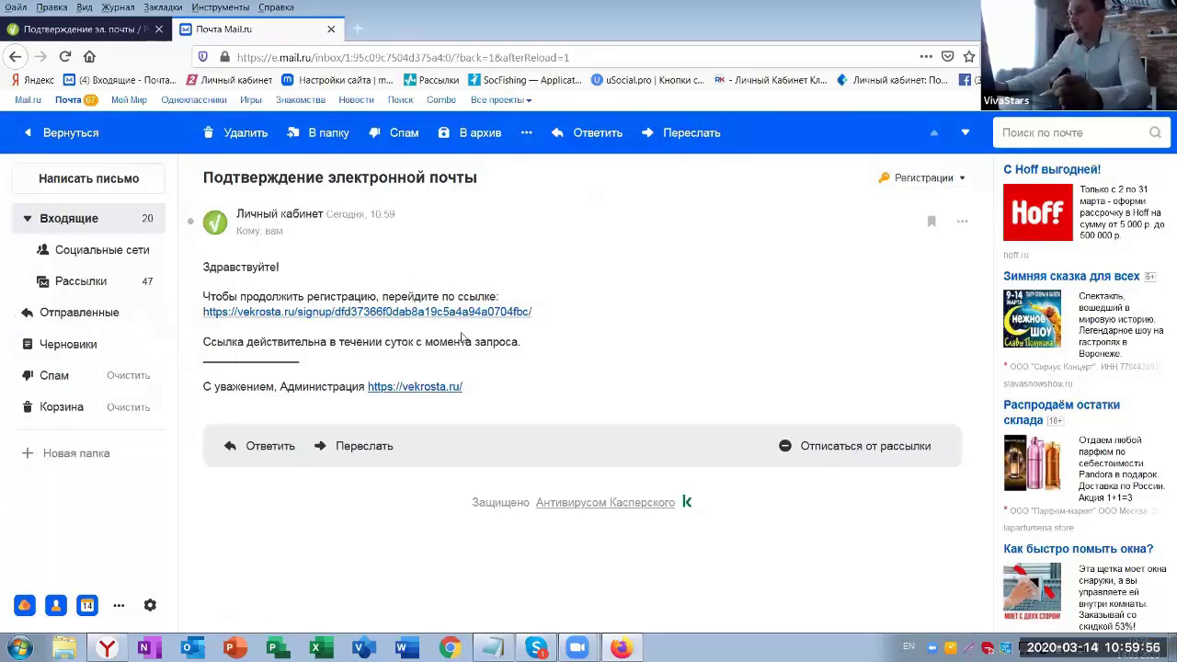
click(328, 316)
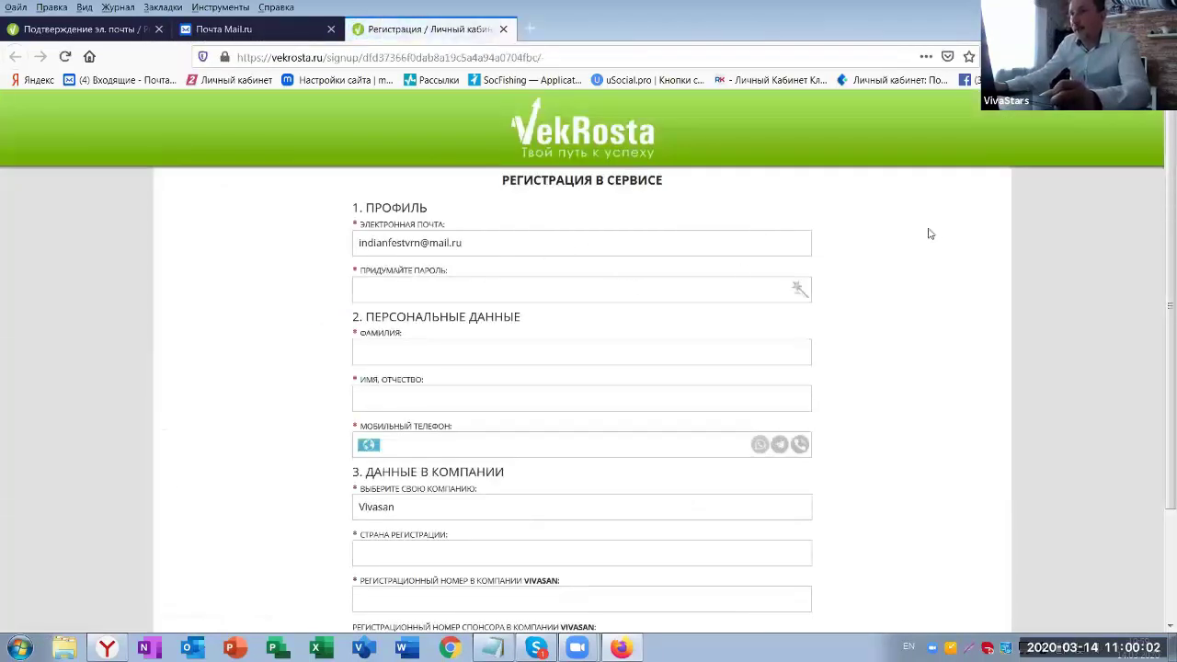
- Check the prefilled e-mail address and place the cursor in the password field
scroll(947, 254, down, 3)
scroll(954, 266, up, 3)
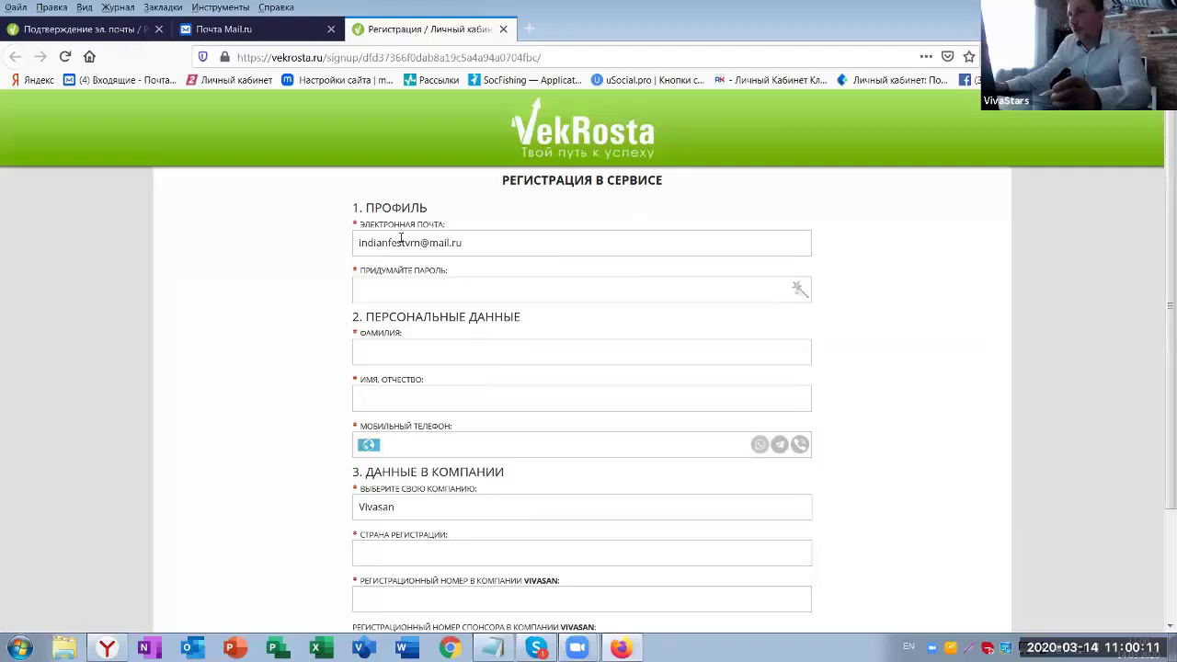
drag(471, 245, 358, 245)
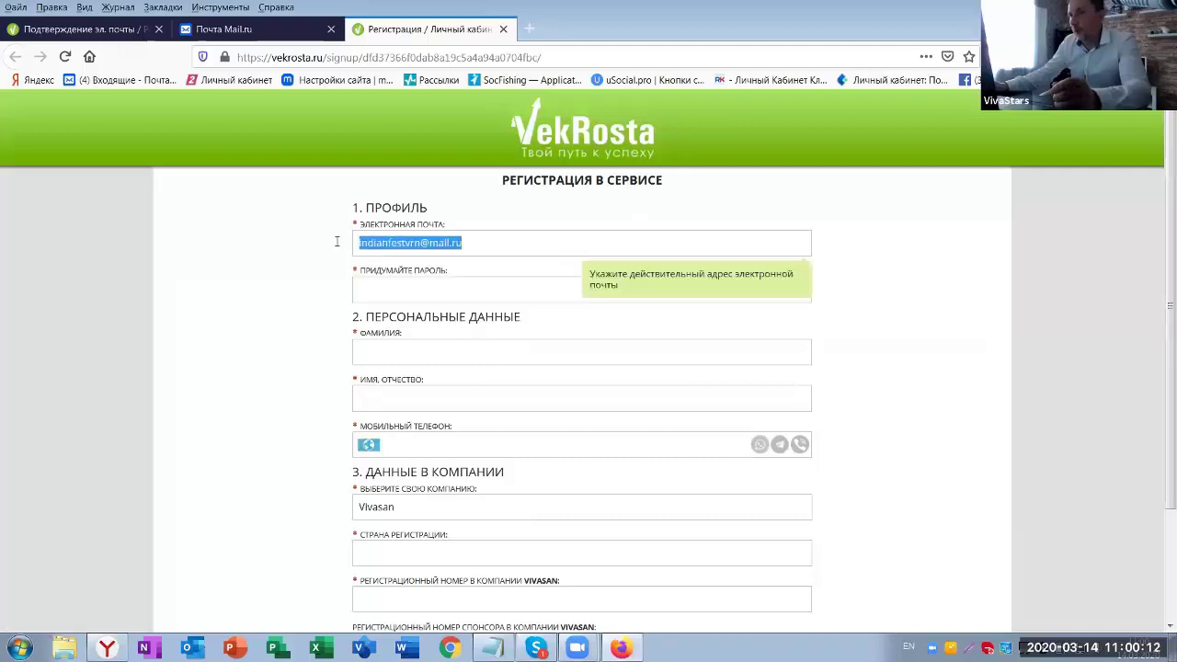
click(482, 241)
click(382, 283)
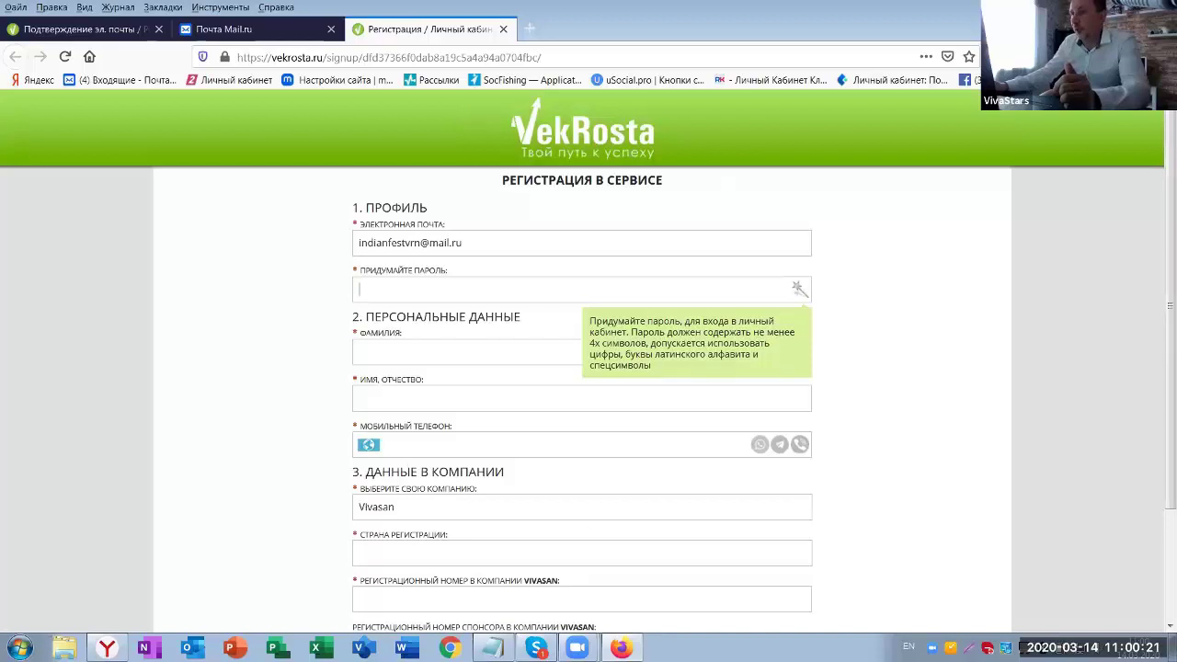
- Copy the saved password from Notepad and paste it into the password field
click(493, 648)
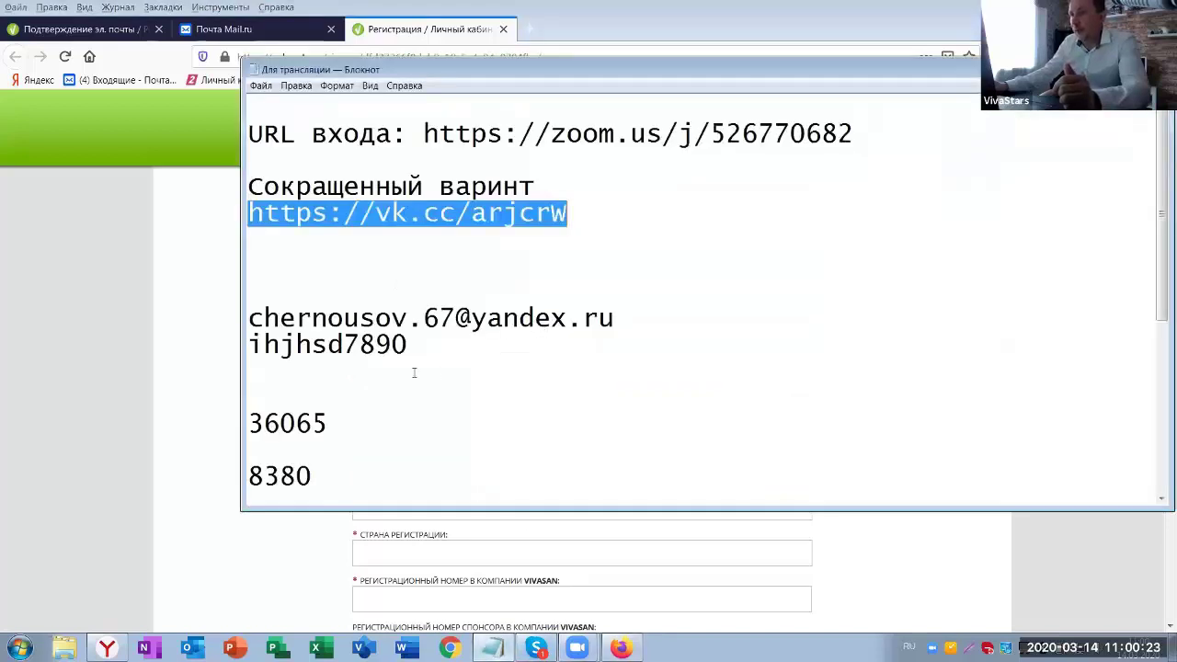
drag(415, 342, 245, 345)
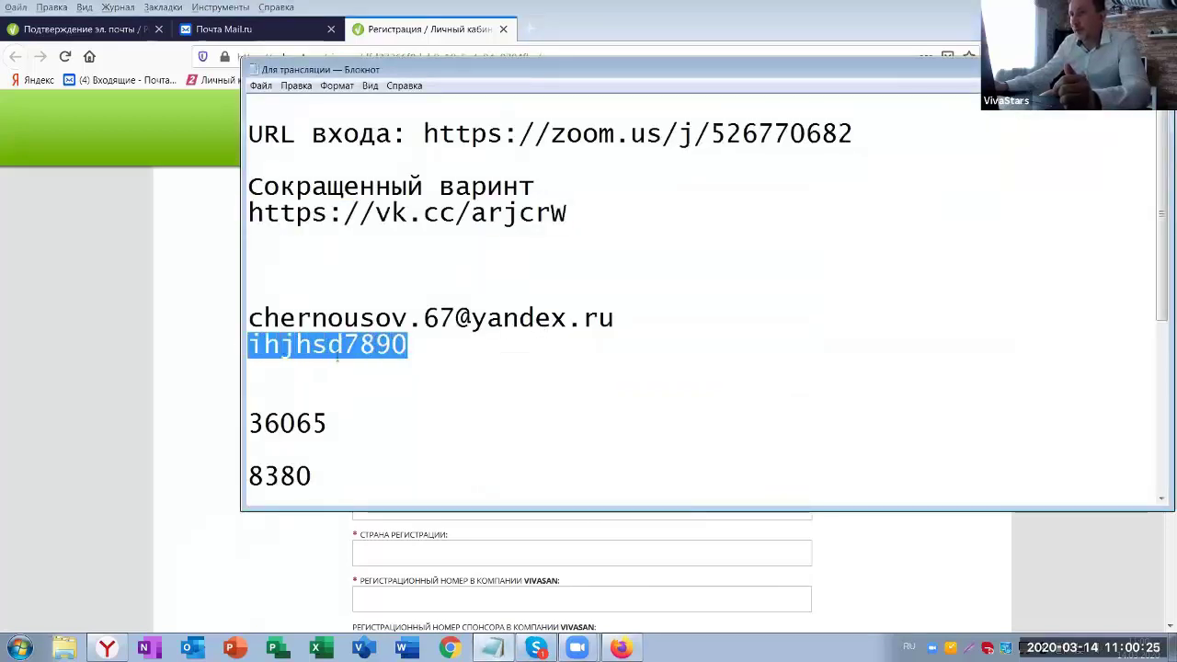
right_click(342, 350)
click(380, 396)
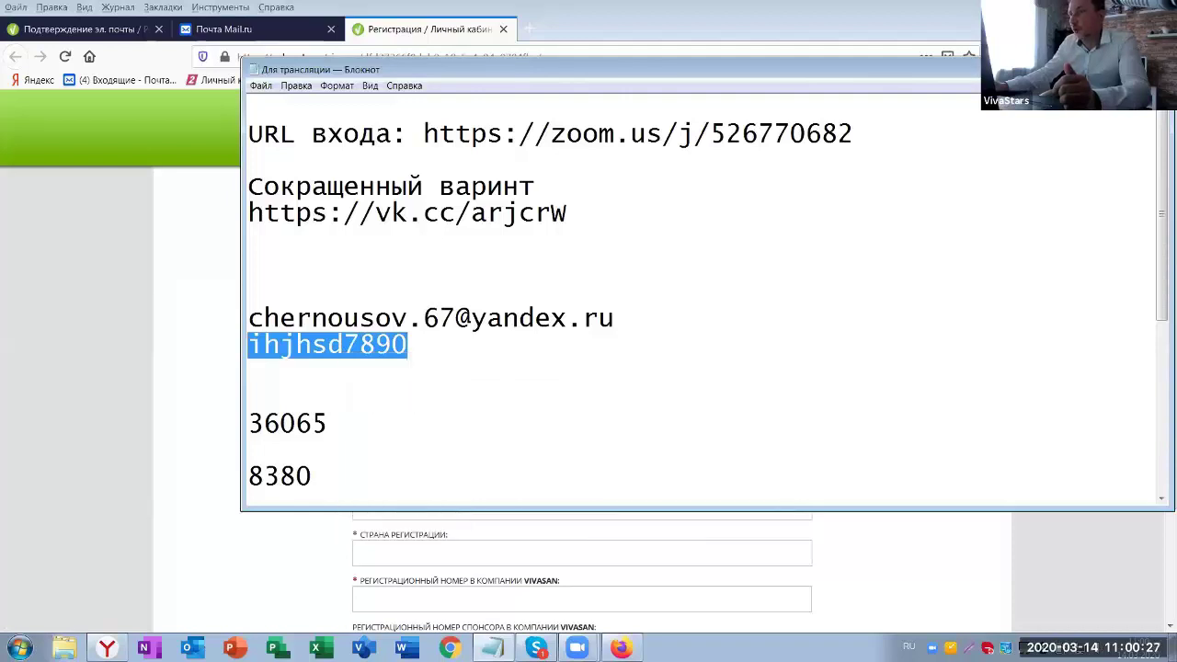
key(alt+Tab)
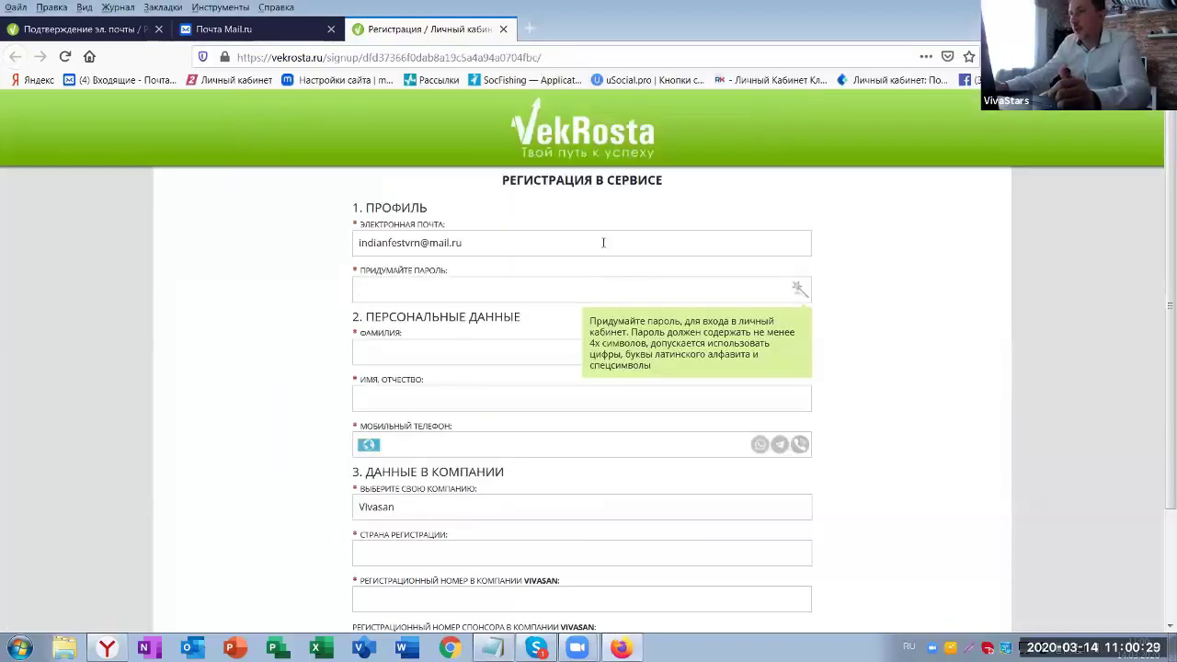
key(alt+shift)
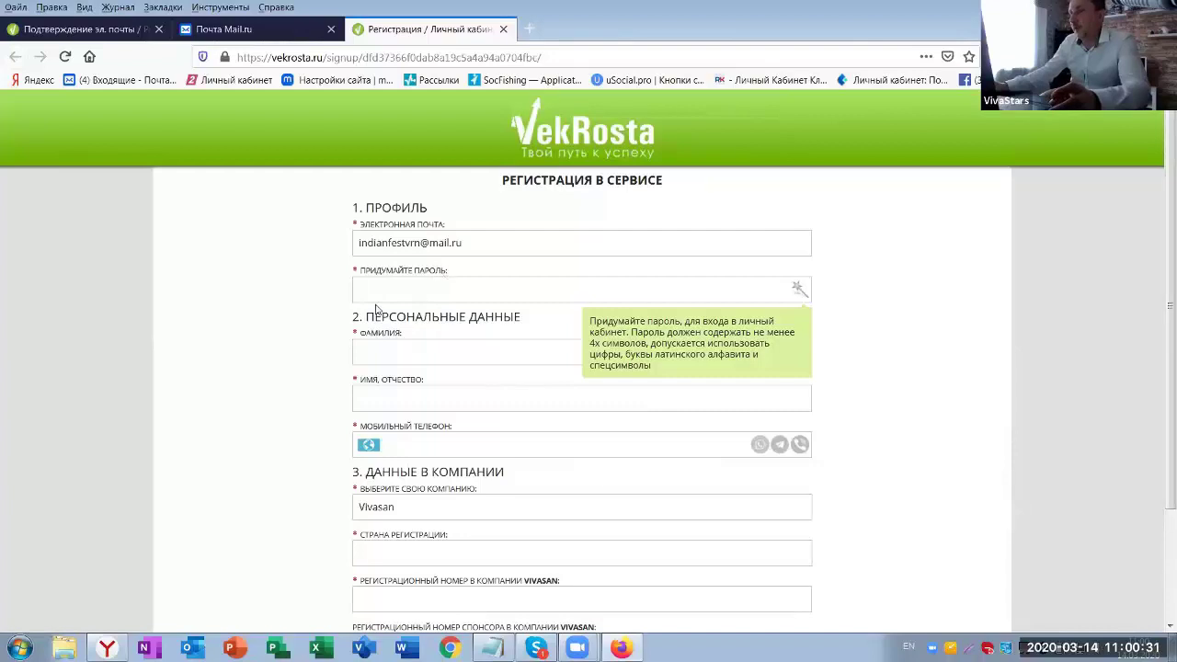
key(alt+Tab)
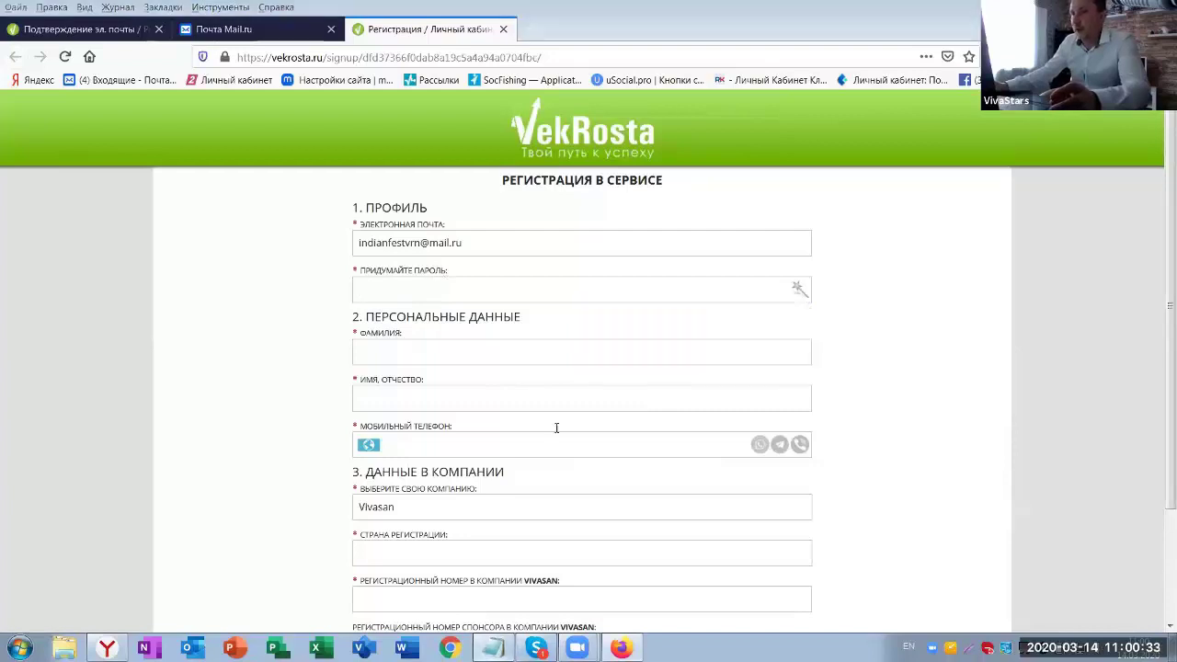
right_click(331, 359)
click(404, 398)
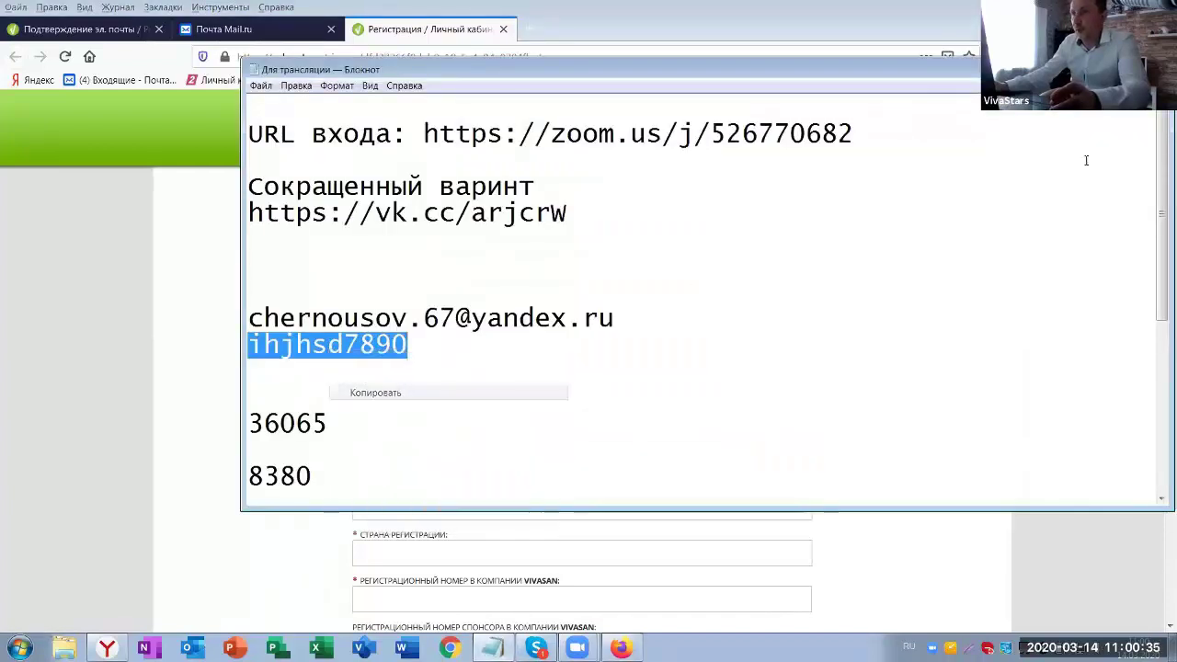
key(alt+Tab)
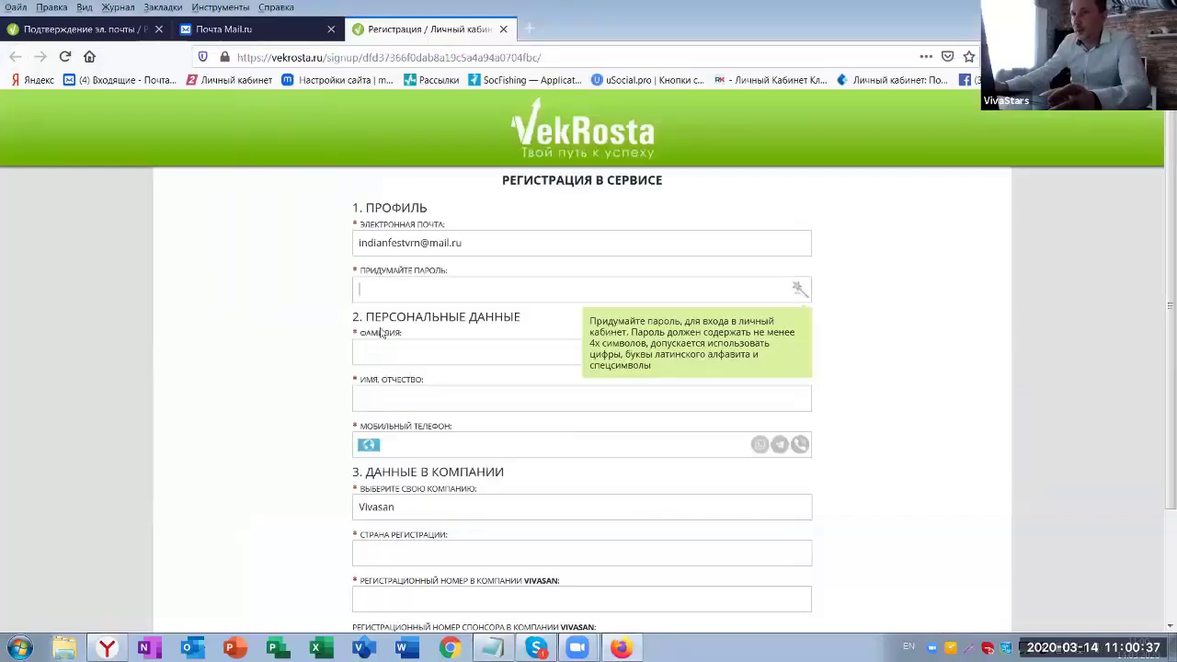
key(ctrl+v)
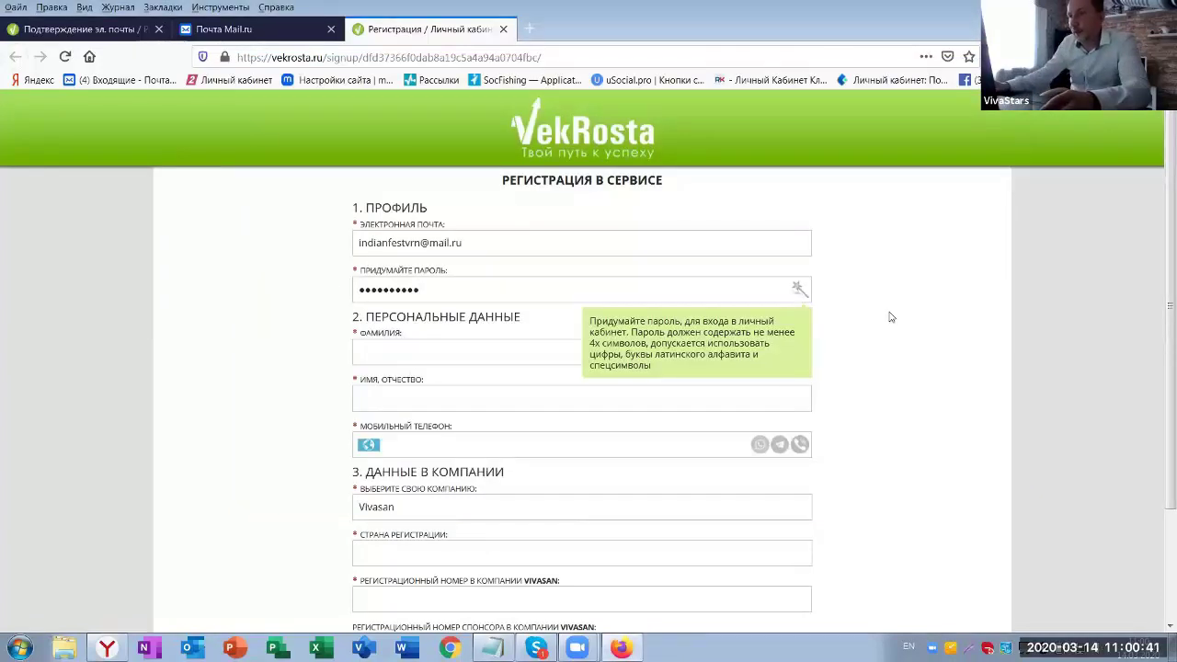
click(366, 350)
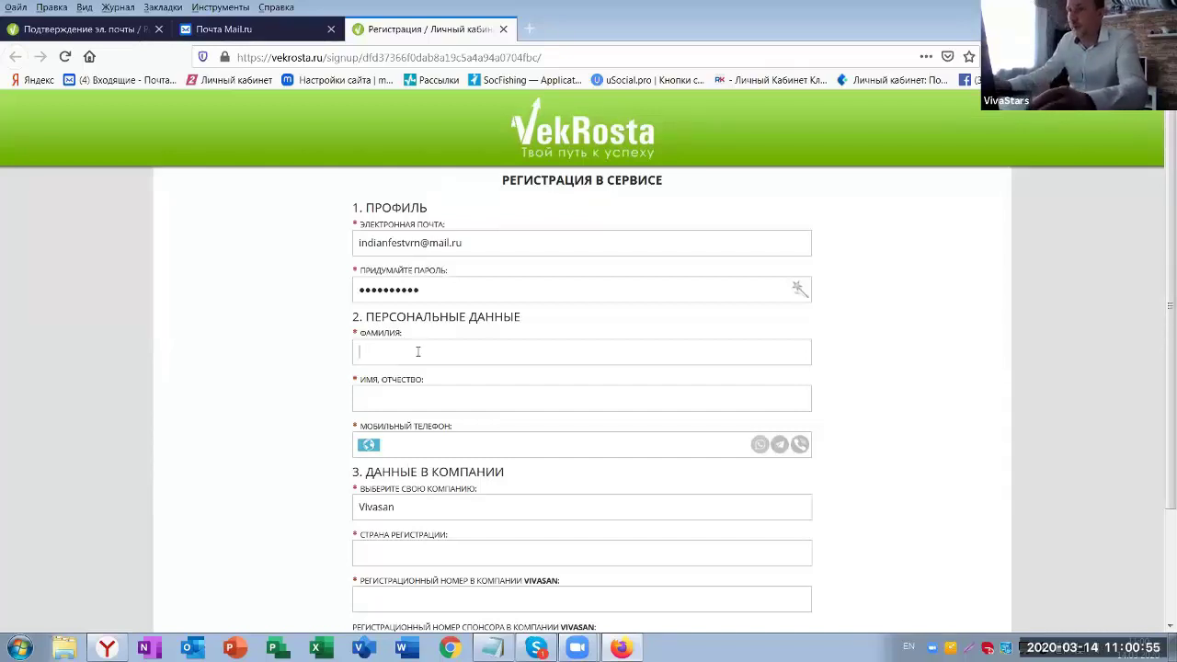
- Enter the member's surname, then first name and patronymic, in Russian layout
text(byy)
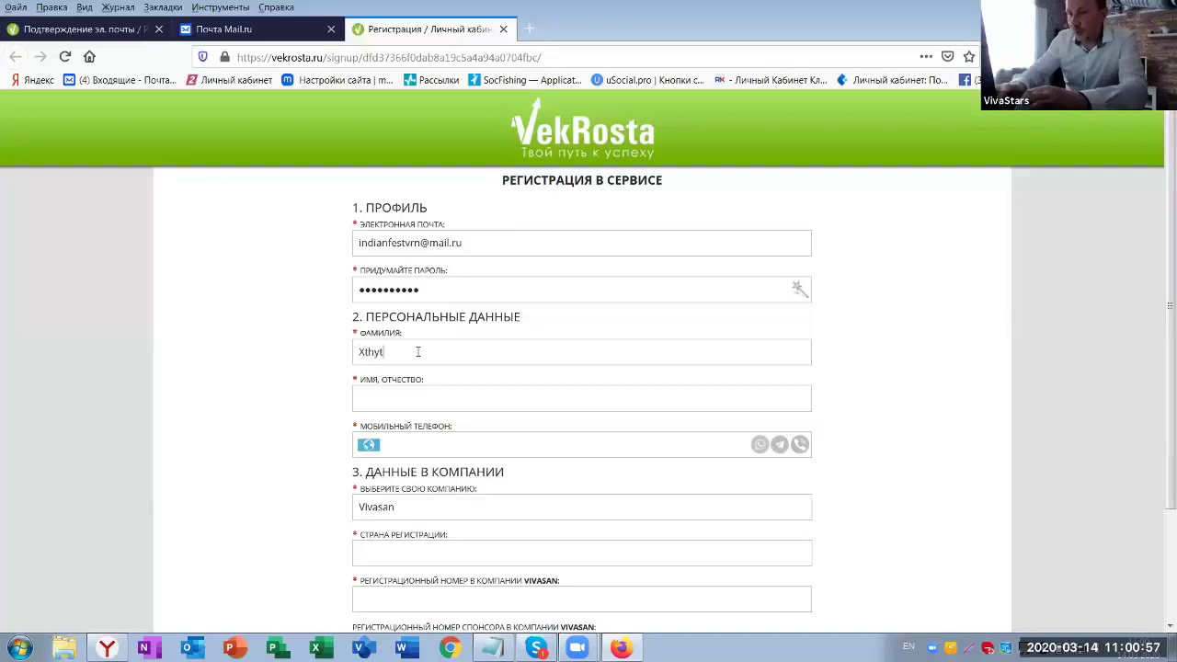
key(BackSpace)
key(BackSpace)
key(BackSpace)
key(BackSpace)
key(alt+shift)
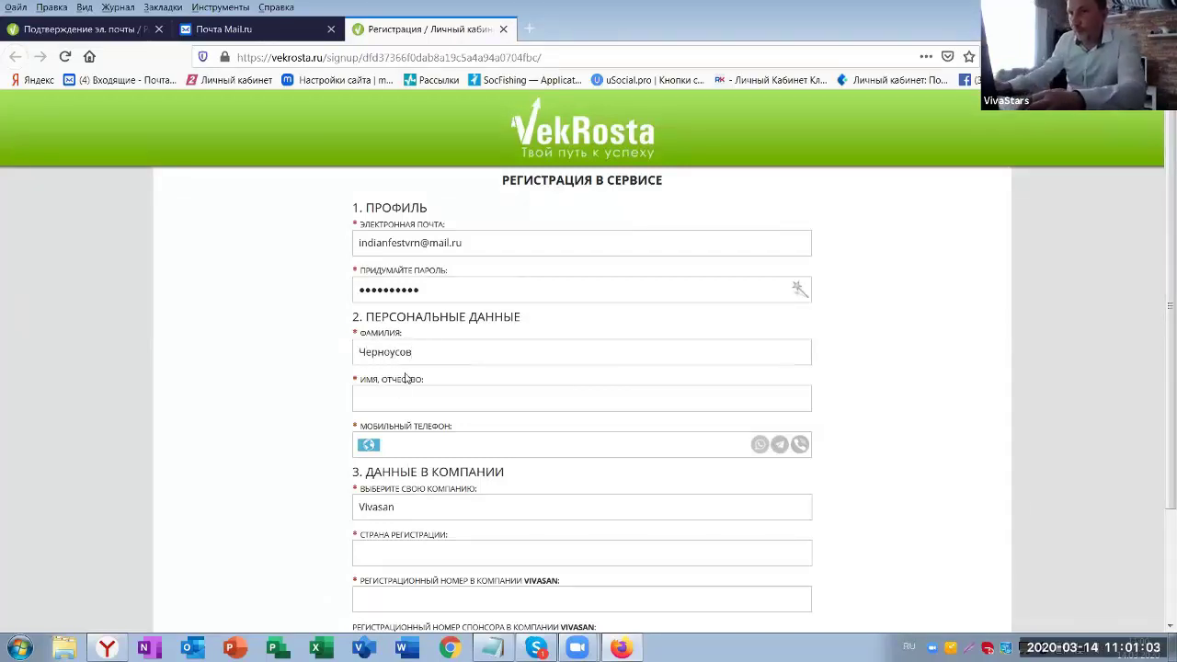
click(388, 397)
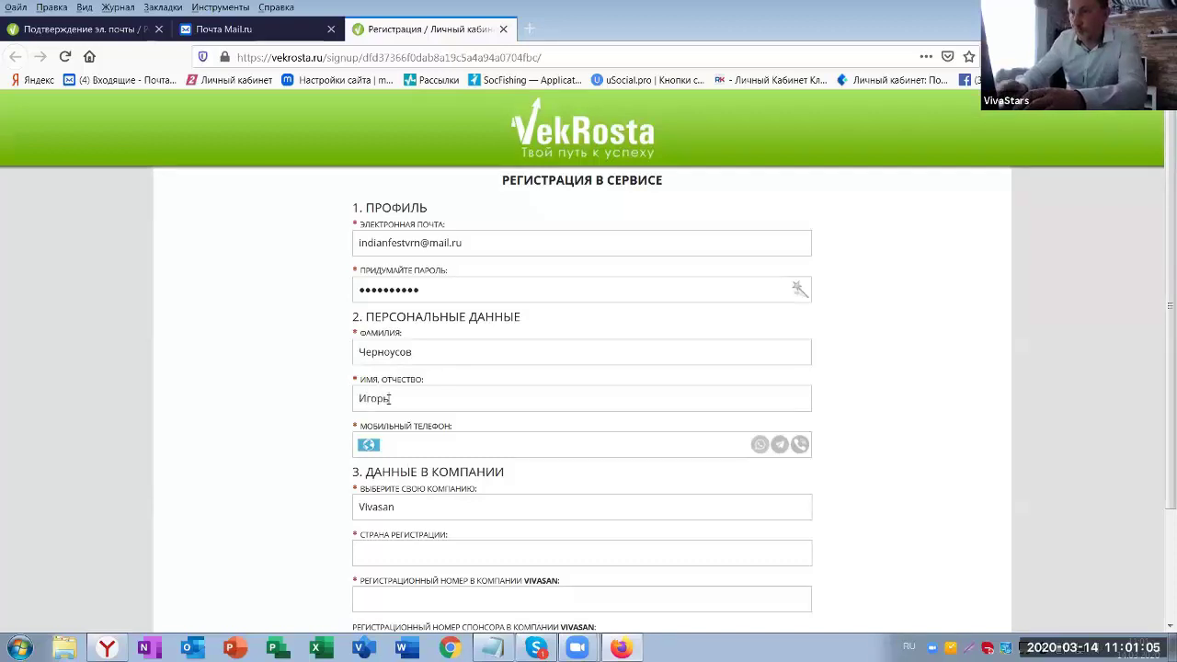
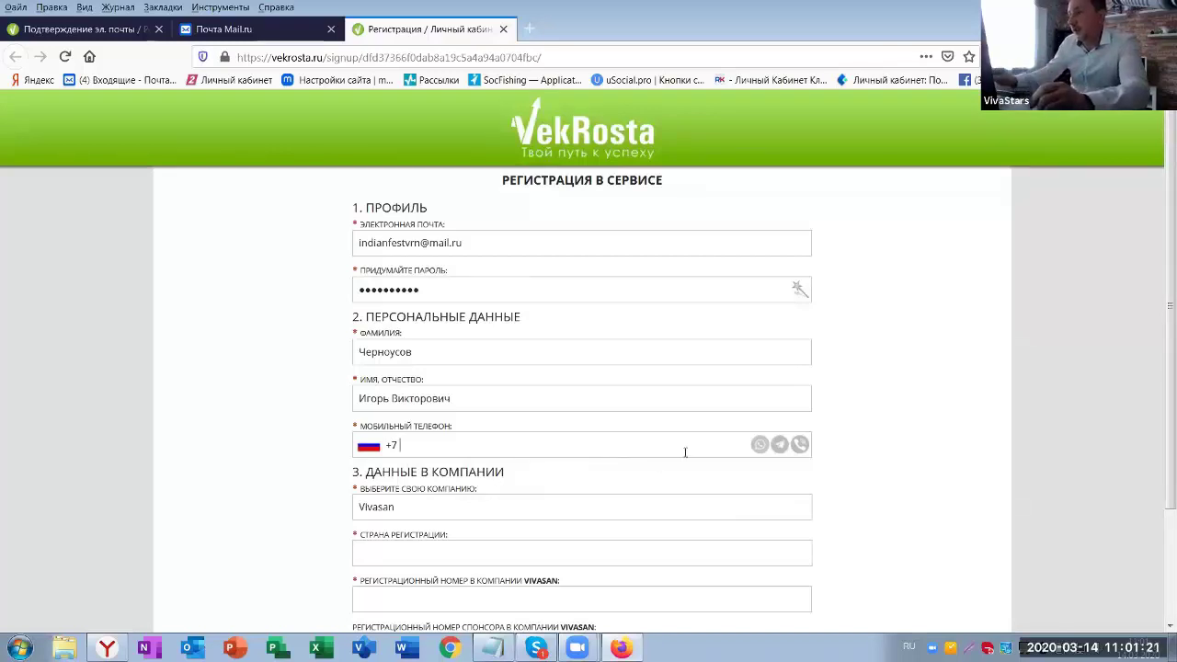
- Type the mobile number after +7 and mark it as reachable on Telegram and Viber
text(00)
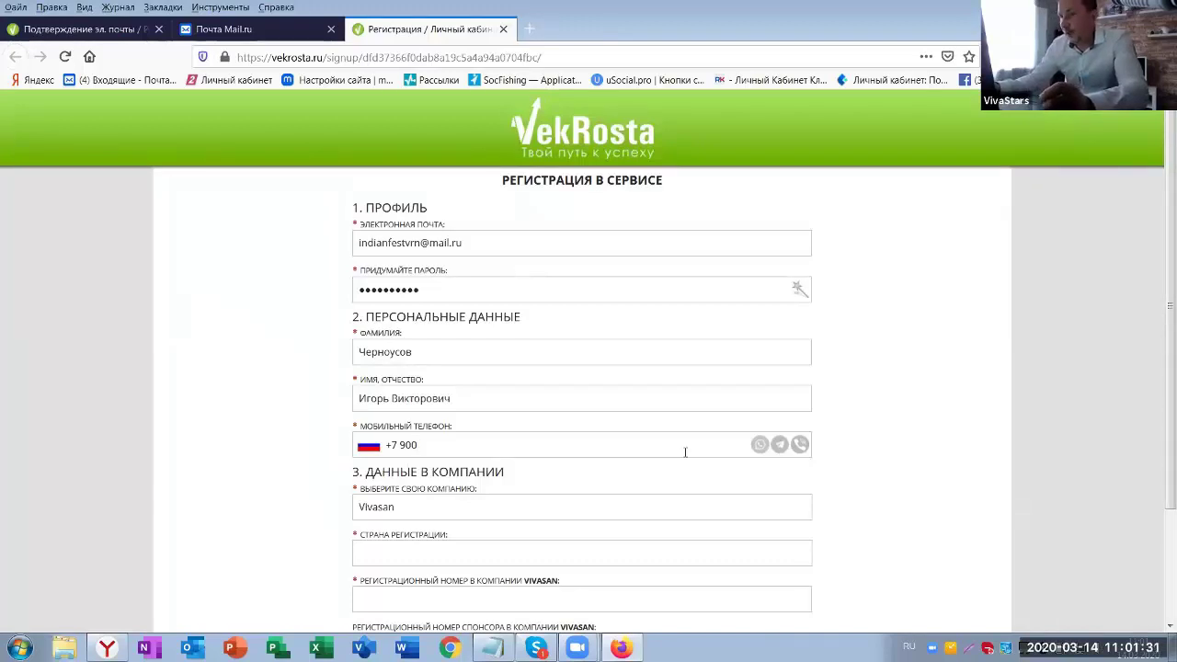
text(297142)
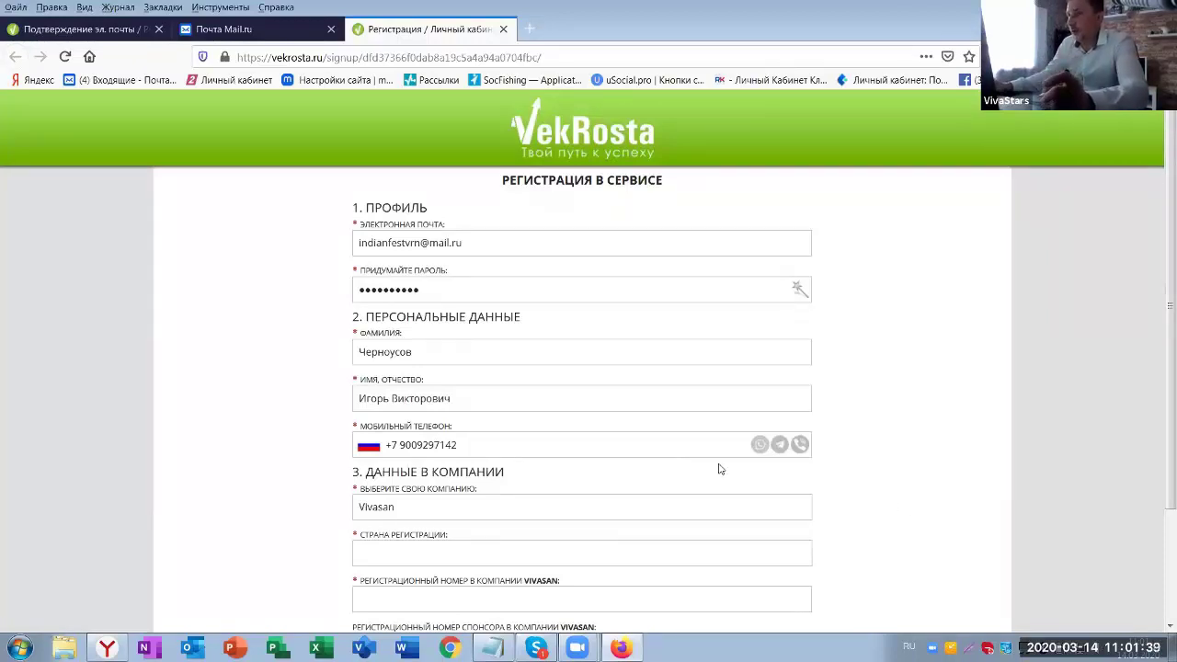
click(779, 446)
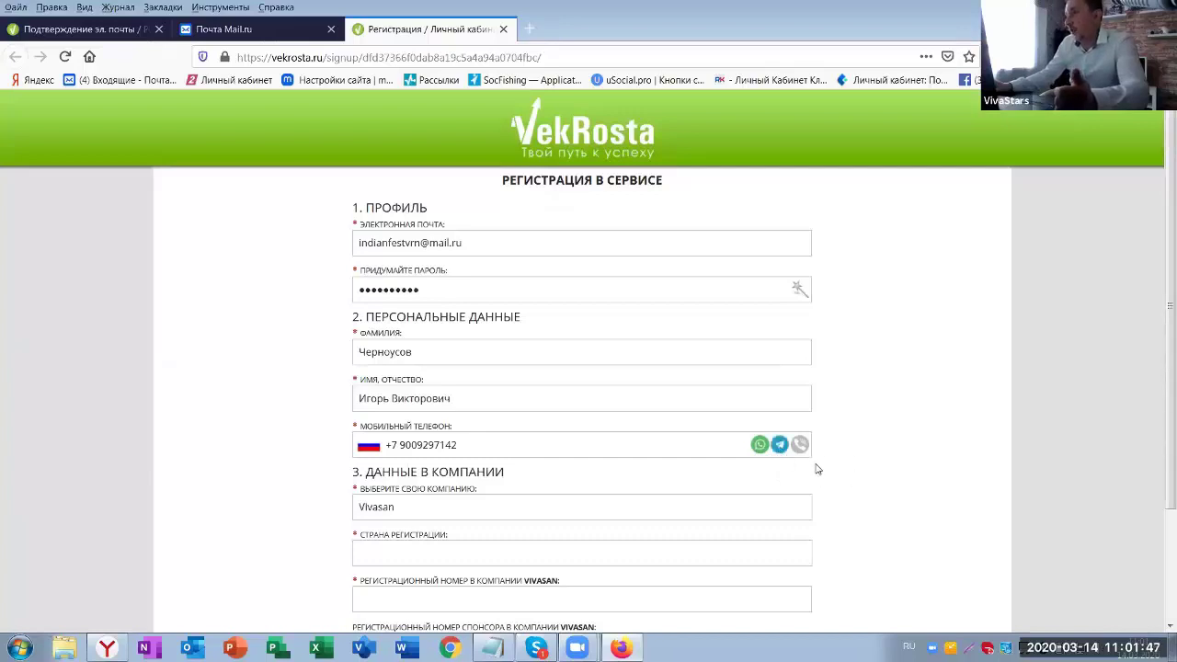
click(800, 446)
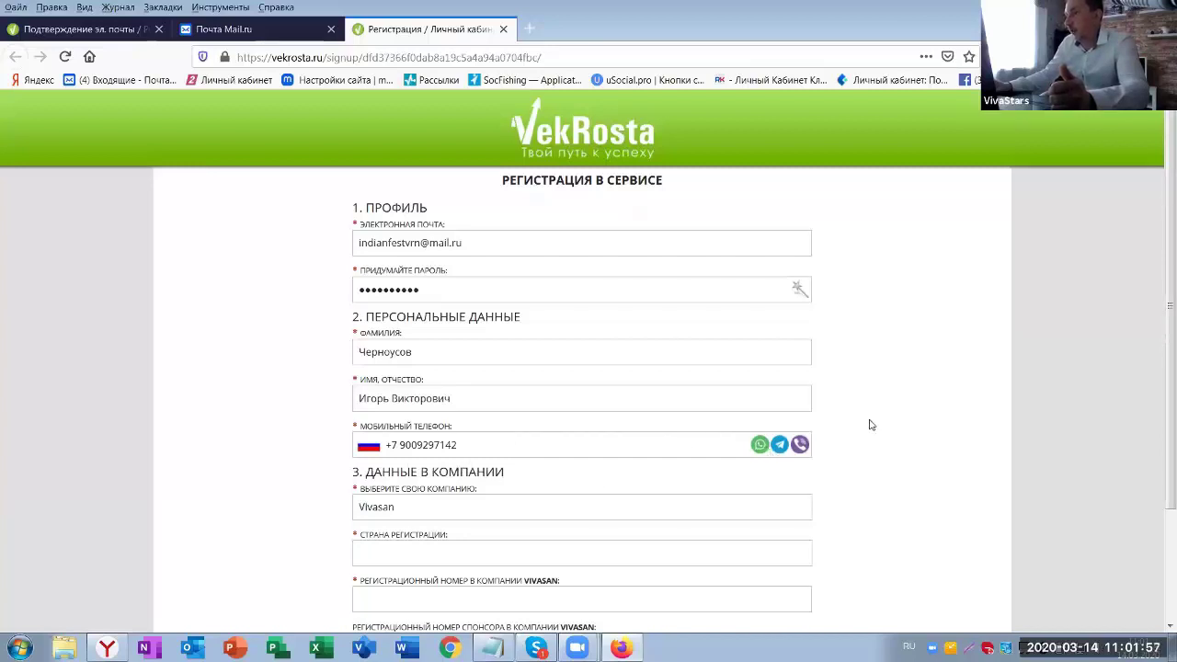
- Set the registration country to Россия by typing «р» and picking it from the suggestions
scroll(871, 438, down, 2)
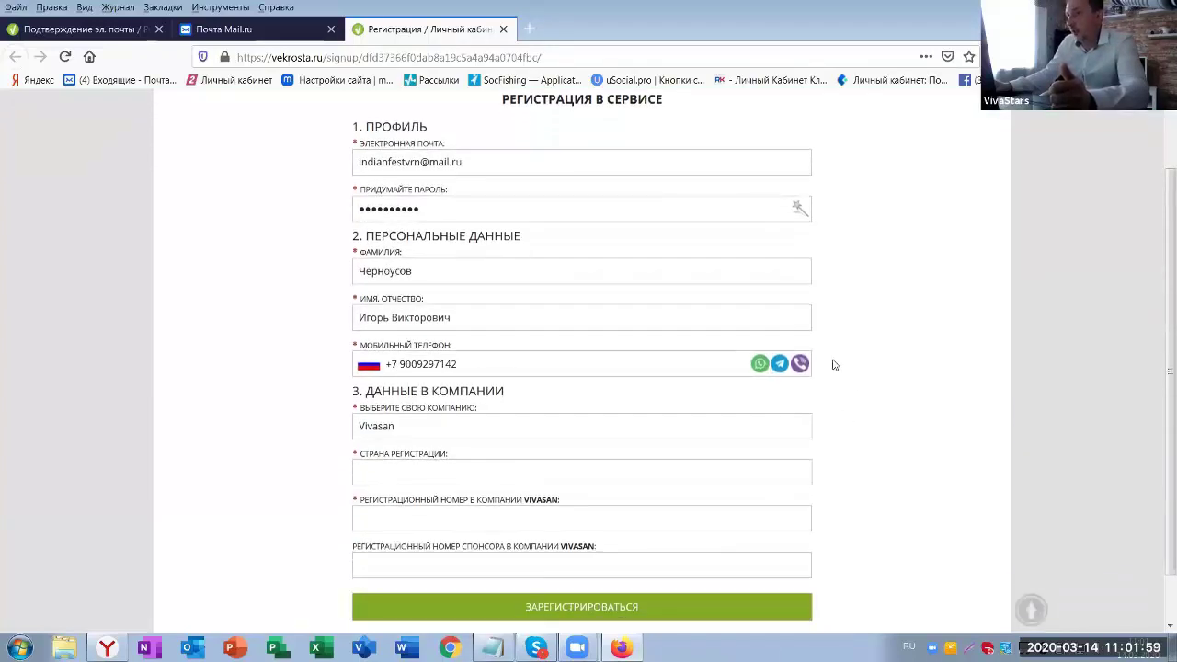
scroll(883, 364, down, 2)
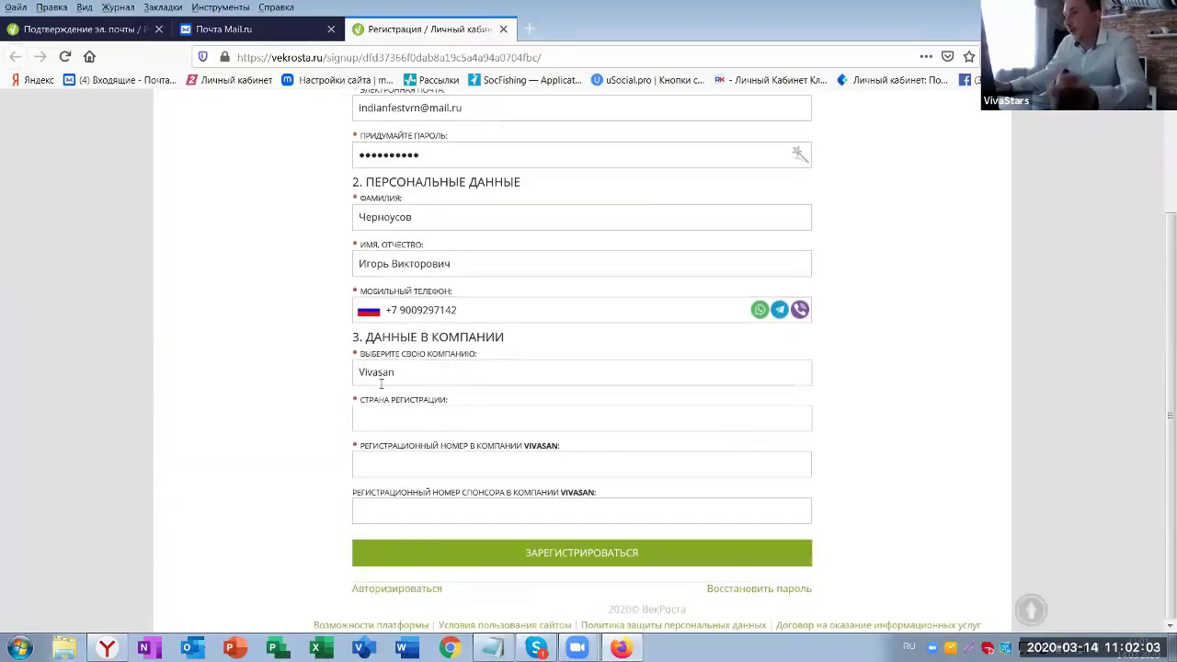
click(373, 420)
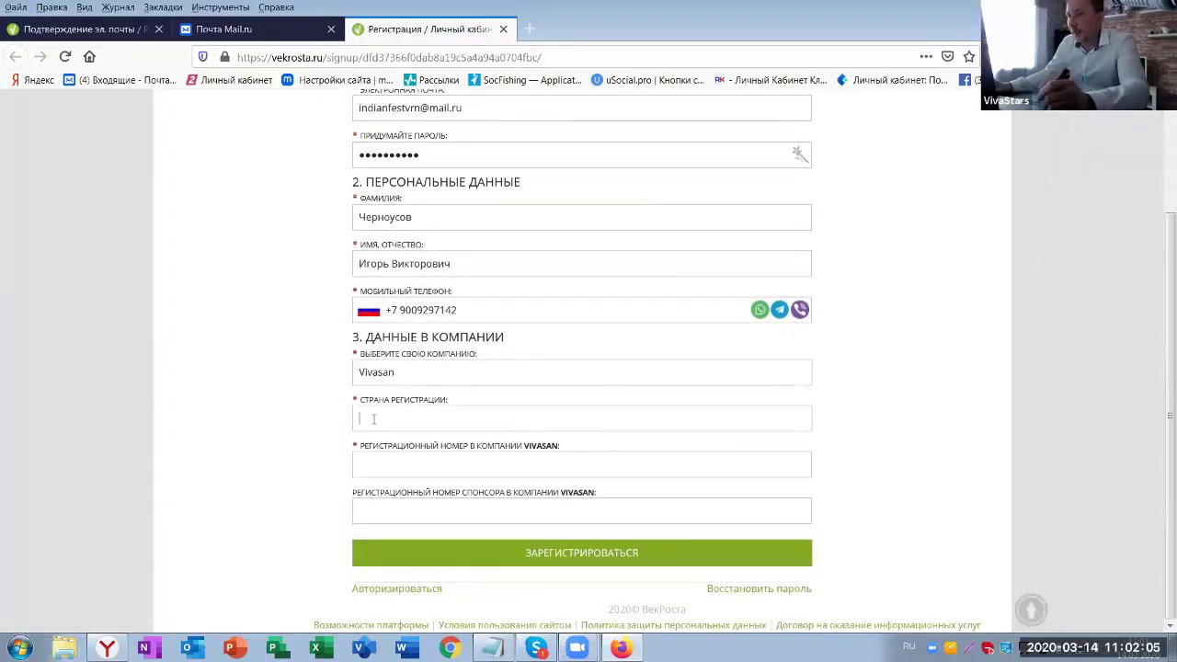
text(р)
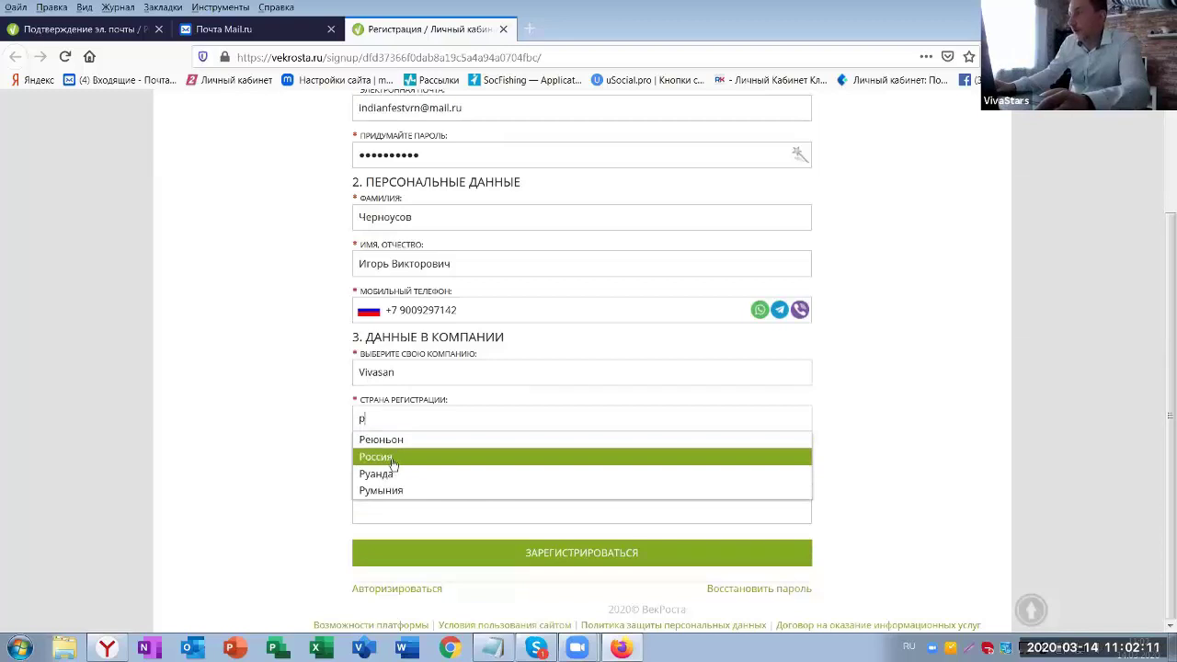
click(393, 458)
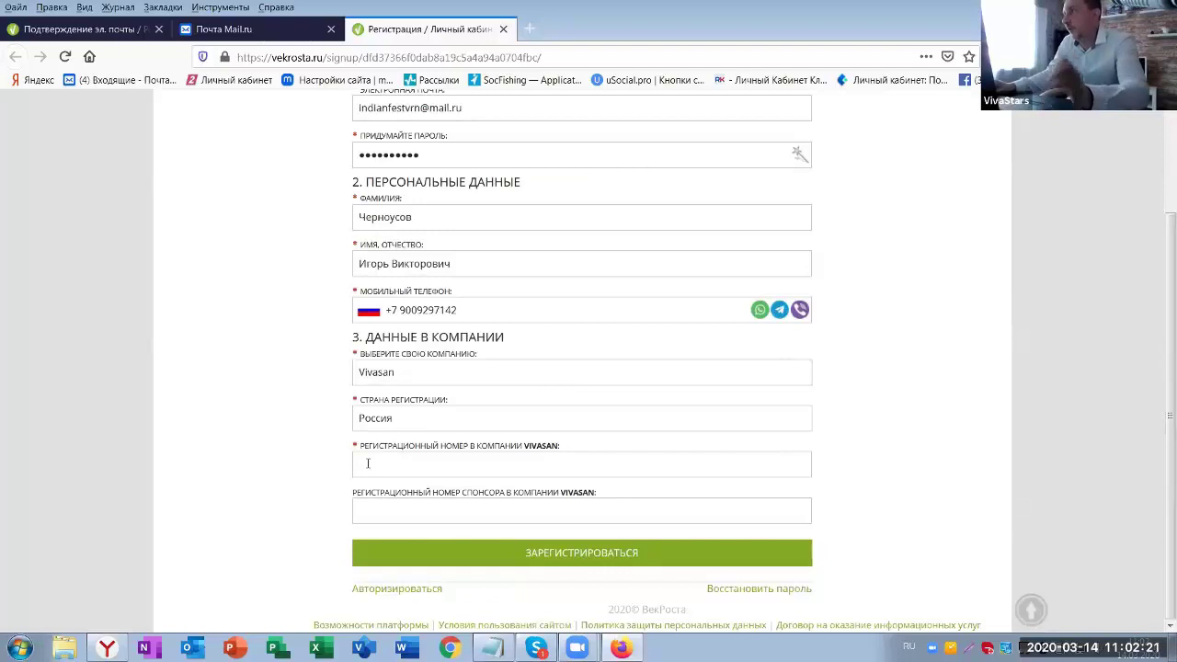
click(373, 463)
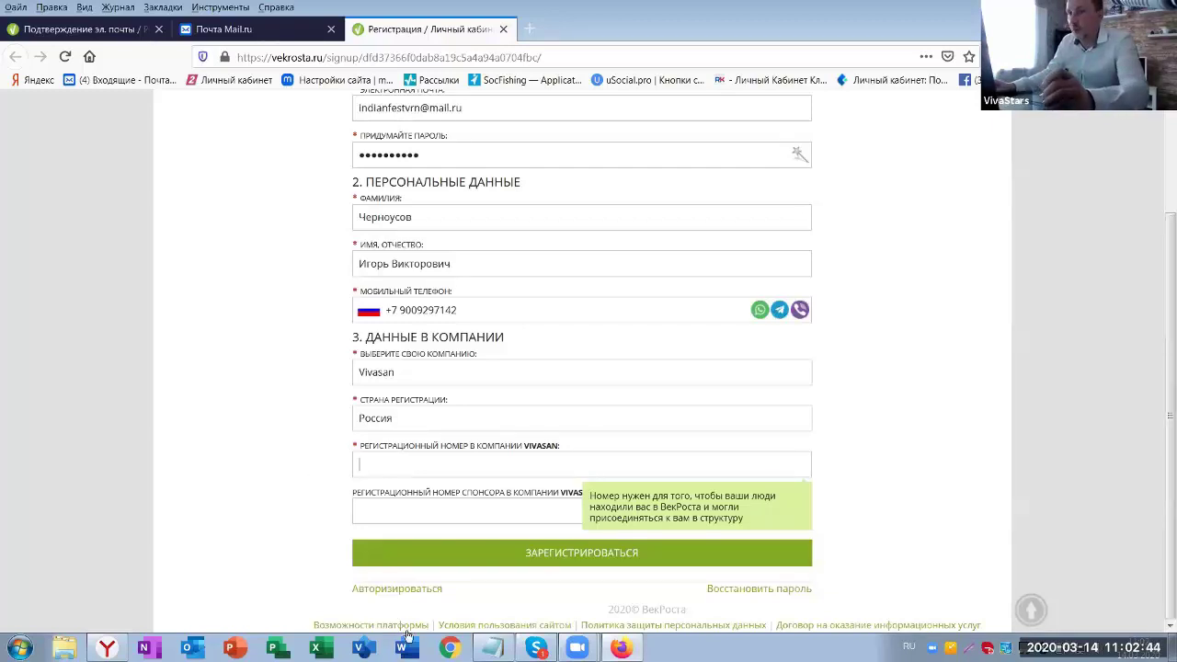
- Copy the new member's Vivasan registration number from Notepad and paste it into the form
click(492, 647)
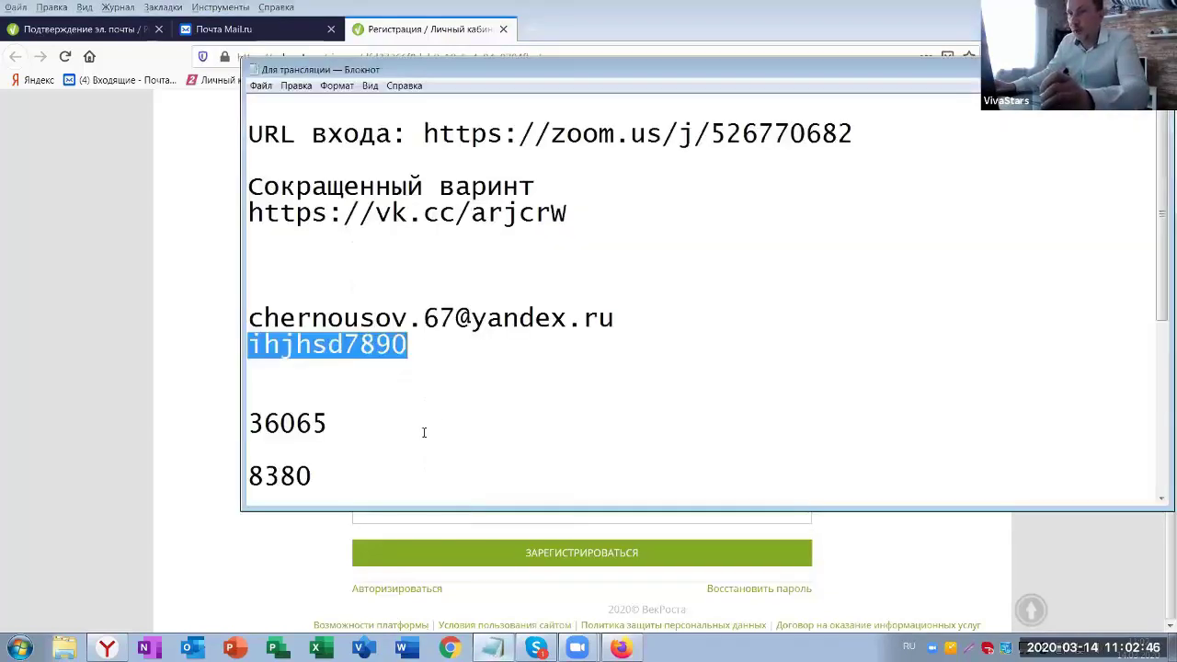
drag(338, 420, 247, 424)
right_click(271, 428)
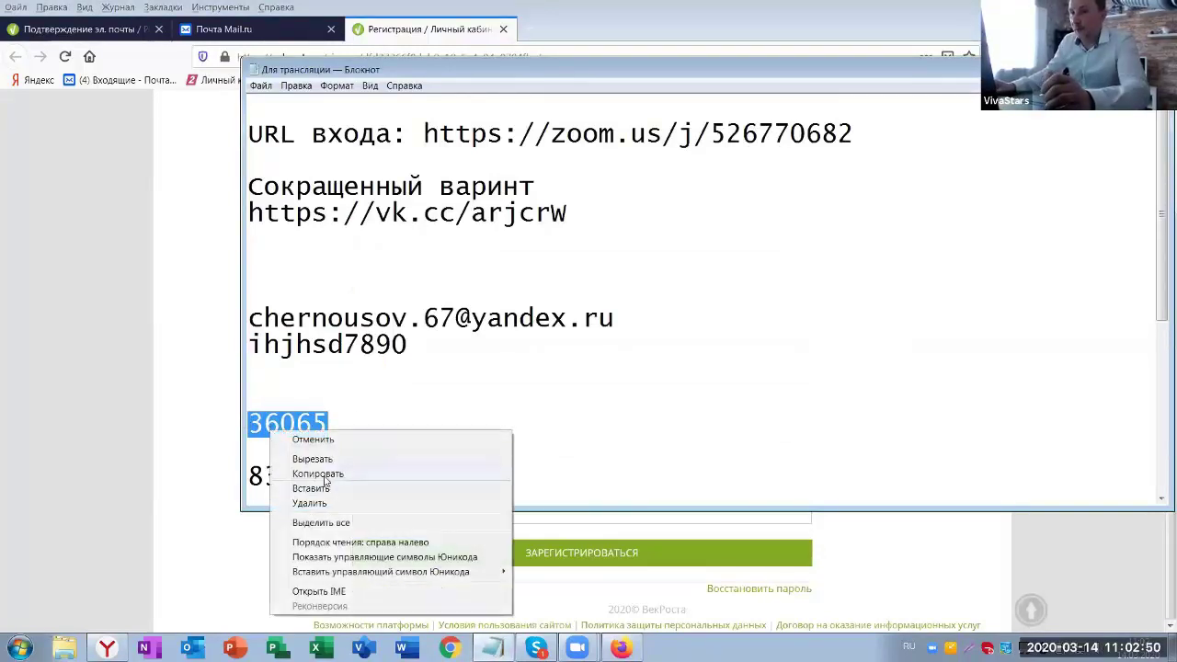
click(324, 473)
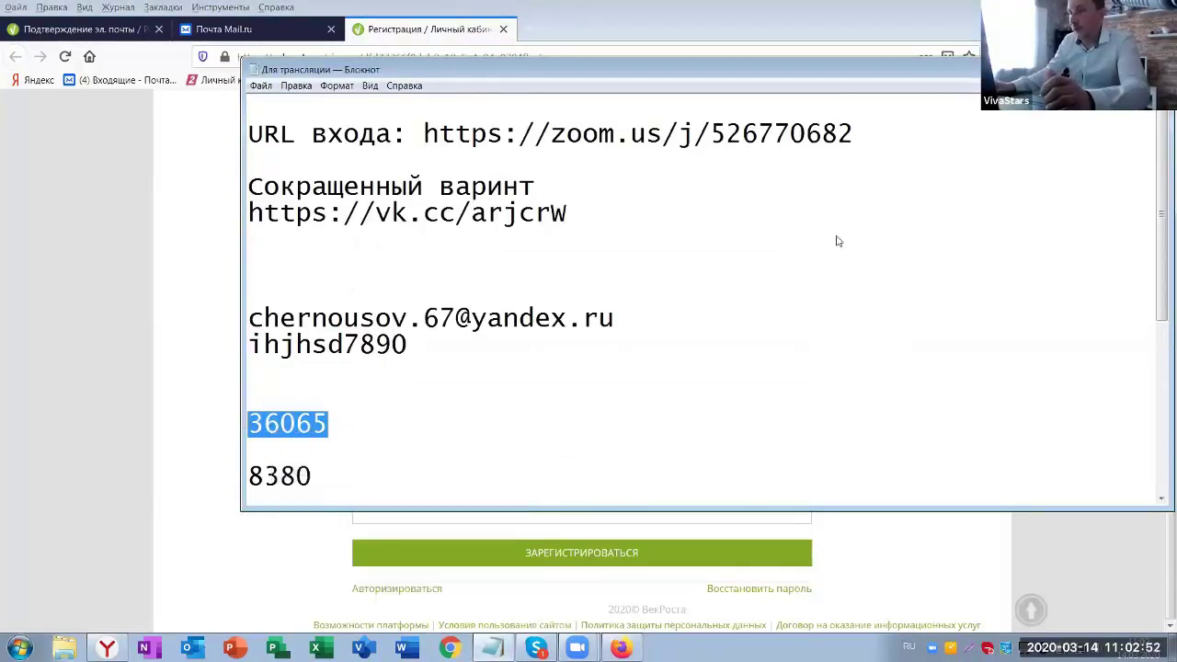
key(alt+Tab)
key(ctrl+v)
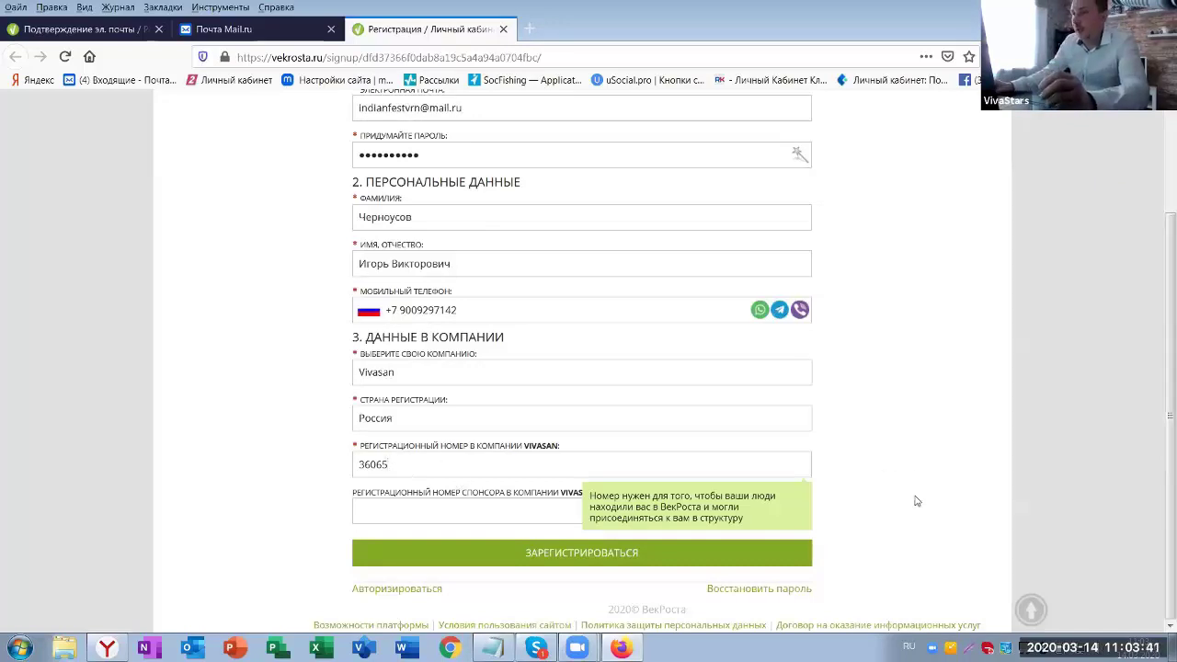
click(369, 511)
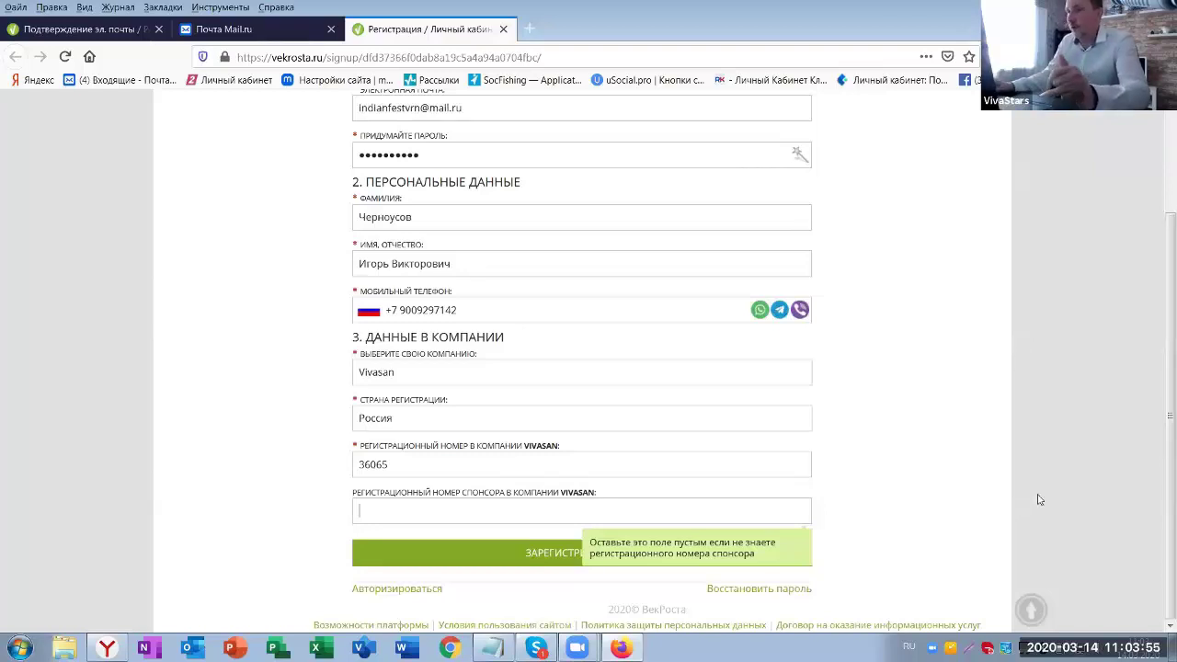
- Copy the sponsor's registration number from the Notepad notes
click(493, 649)
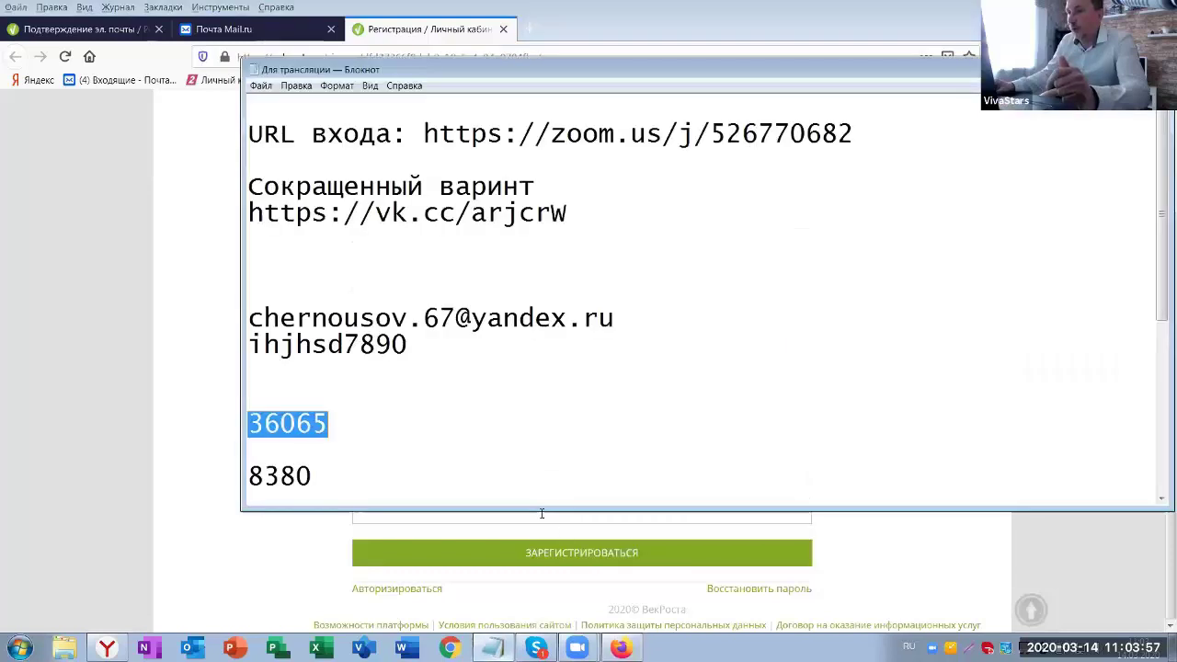
click(313, 475)
drag(313, 476, 248, 475)
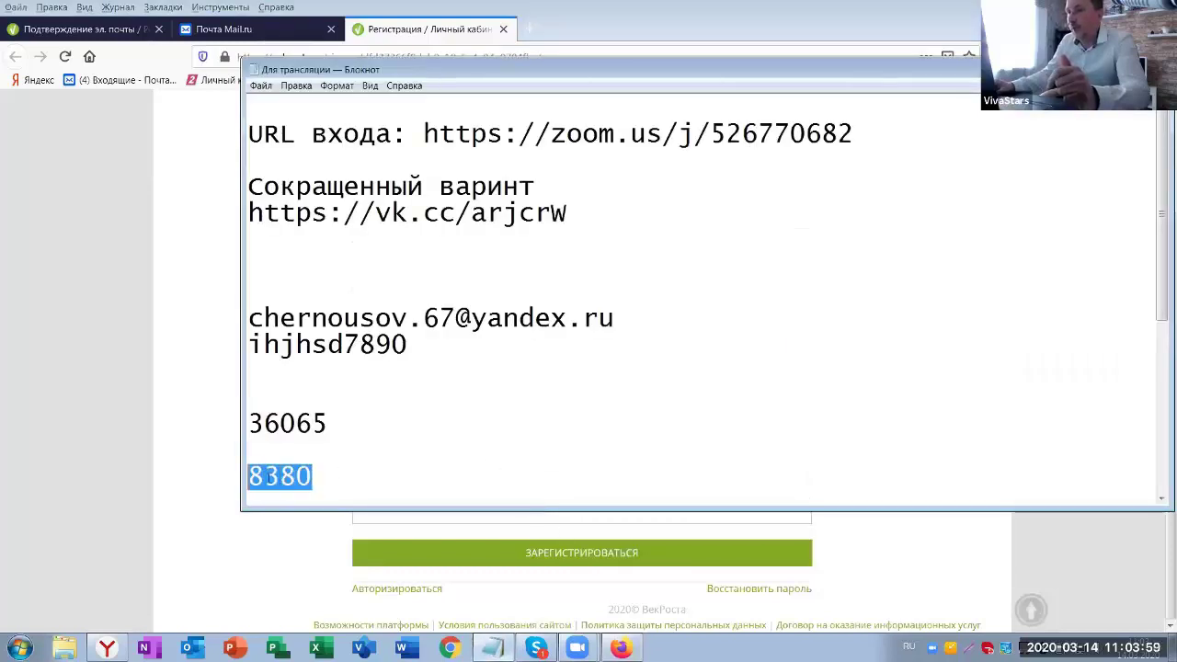
right_click(268, 475)
click(342, 337)
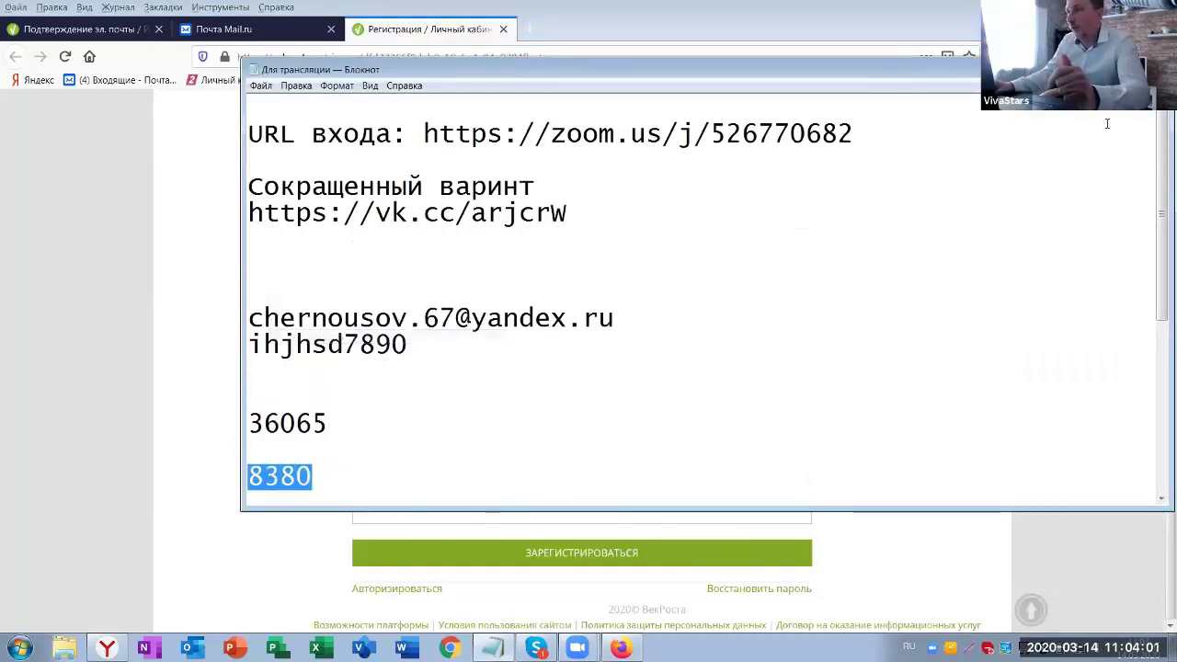
click(383, 512)
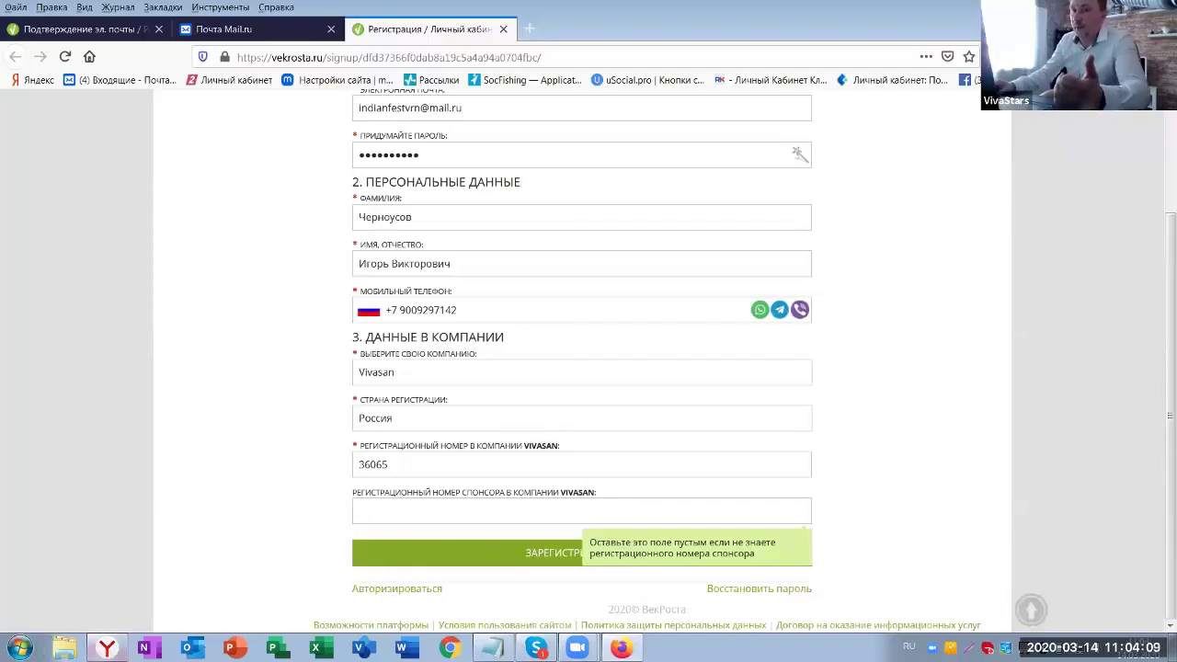
- Check the sponsor's own courses in Yandex Browser, then enter sponsor number 8380 in the form
key(alt+Tab)
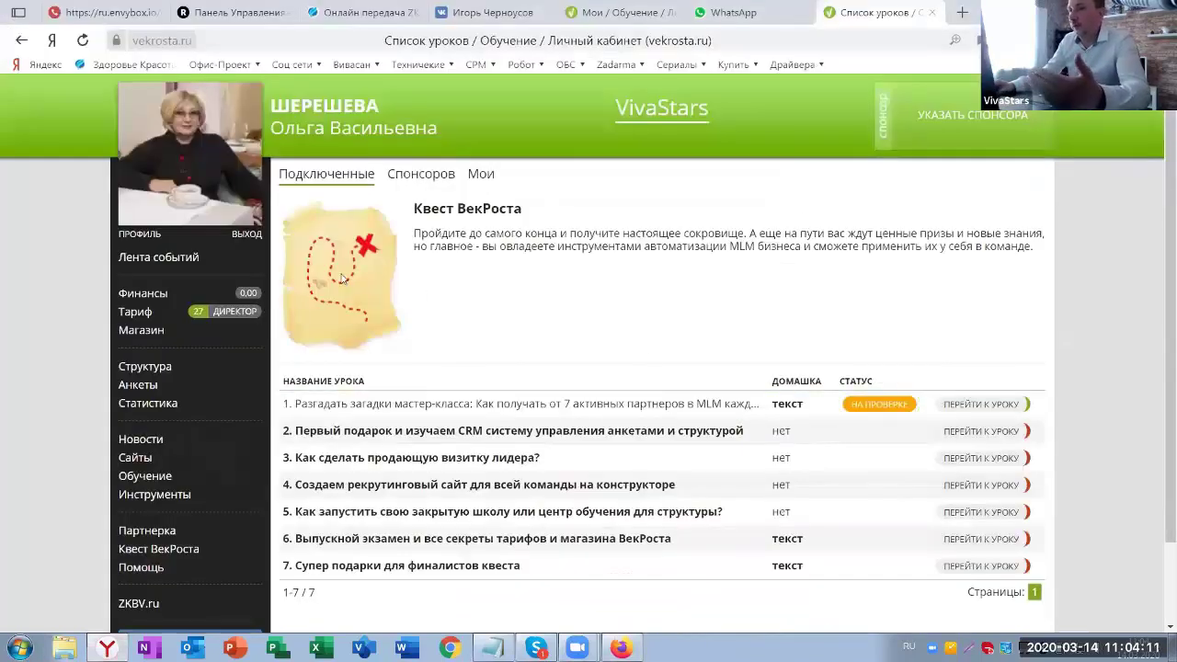
click(150, 476)
click(138, 531)
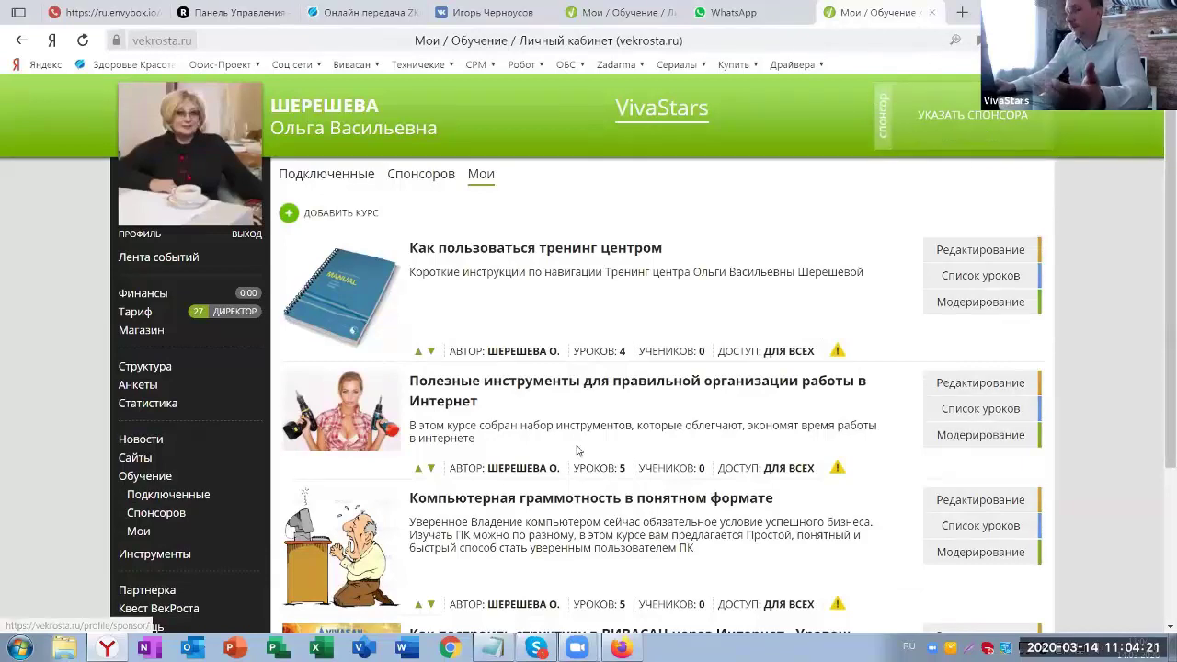
click(621, 648)
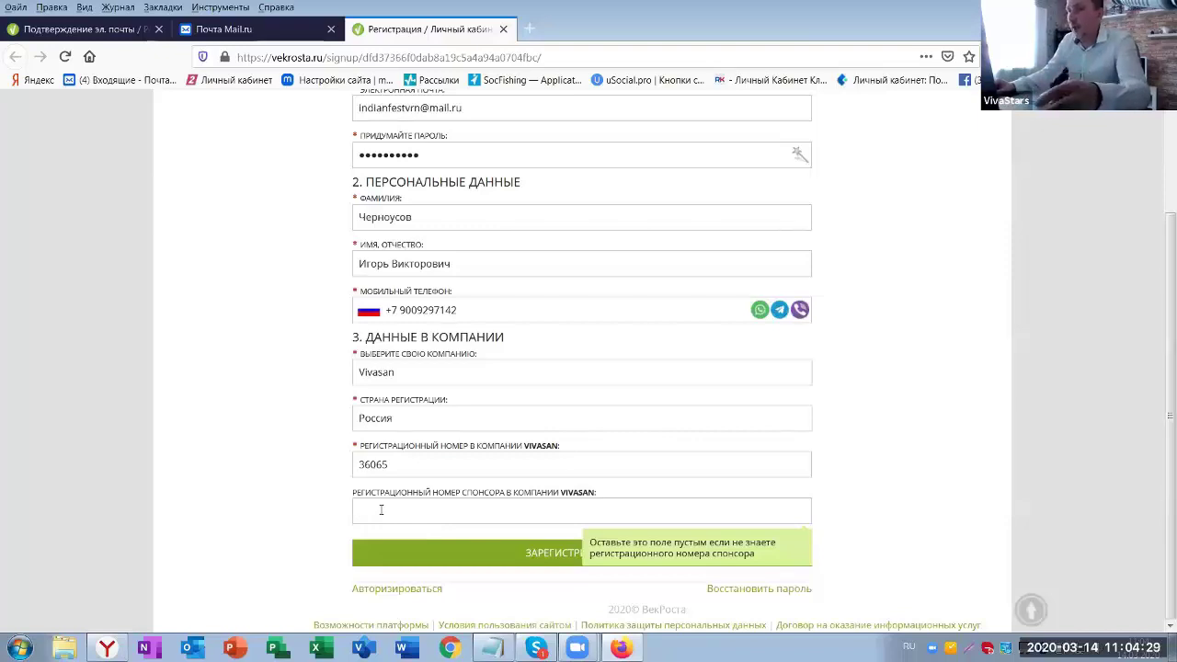
text(8380)
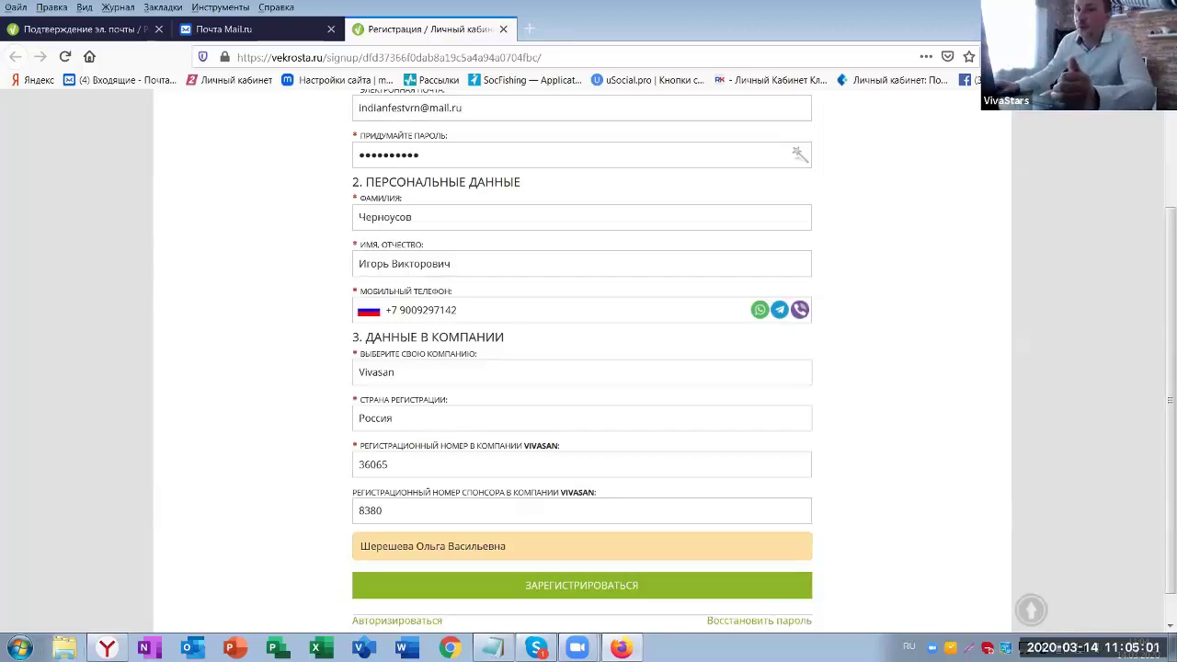
click(107, 647)
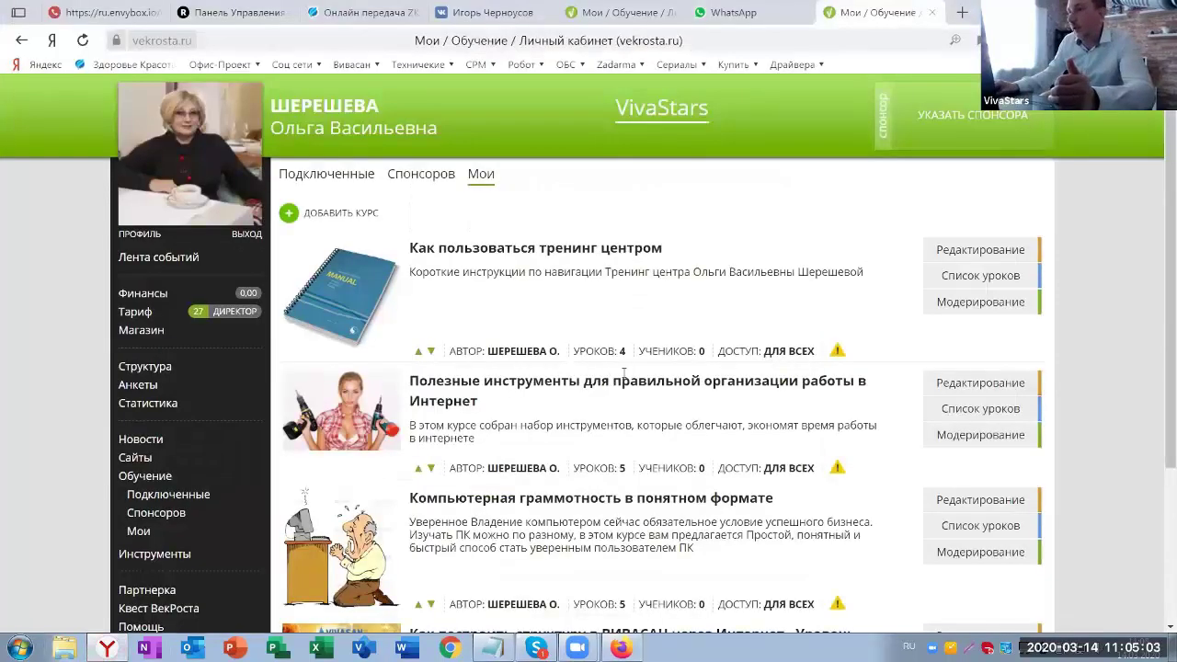
scroll(623, 372, down, 3)
scroll(570, 404, up, 2)
scroll(533, 439, down, 2)
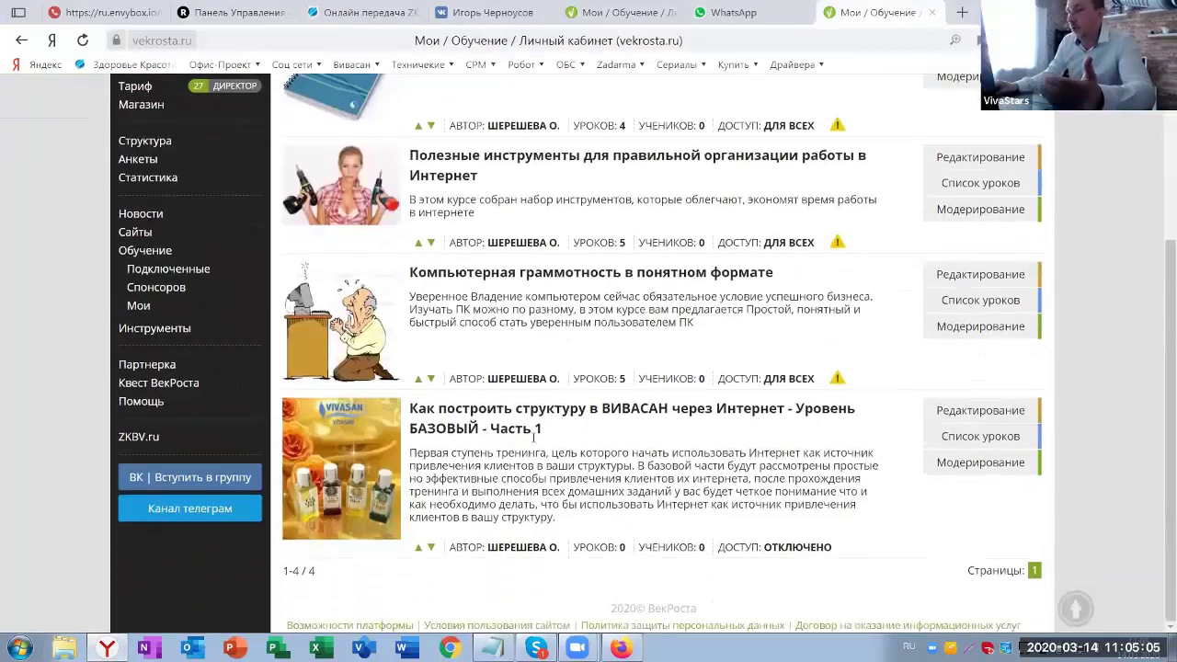
key(alt+Tab)
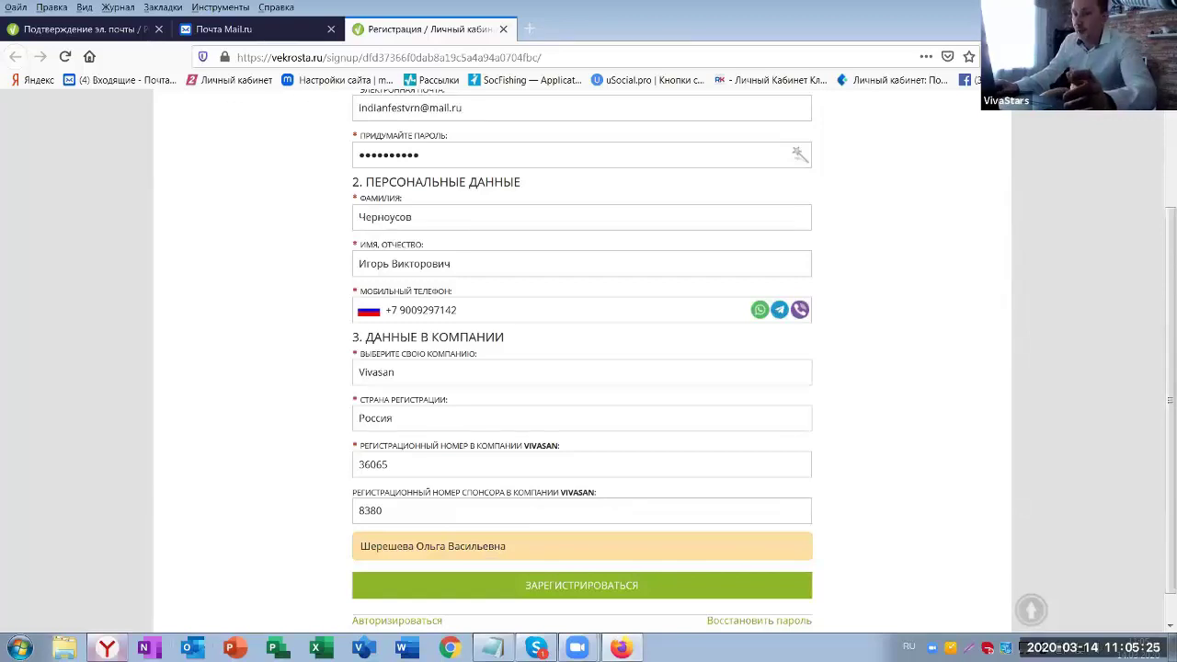
click(106, 647)
scroll(1100, 261, up, 1)
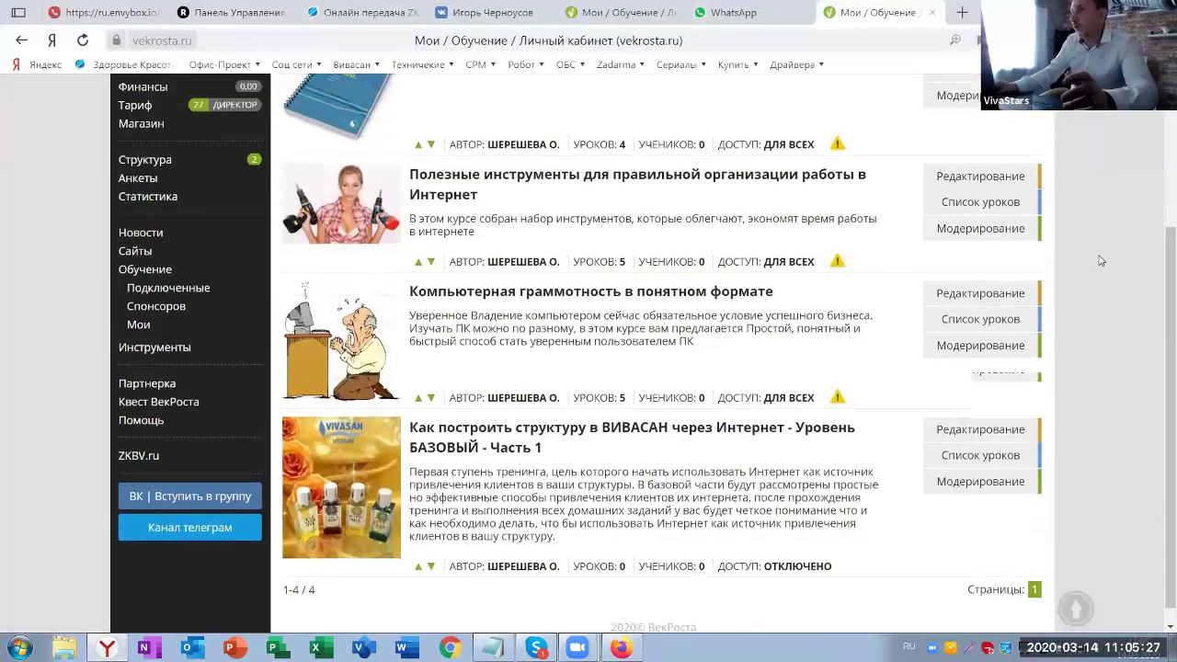
scroll(995, 176, up, 3)
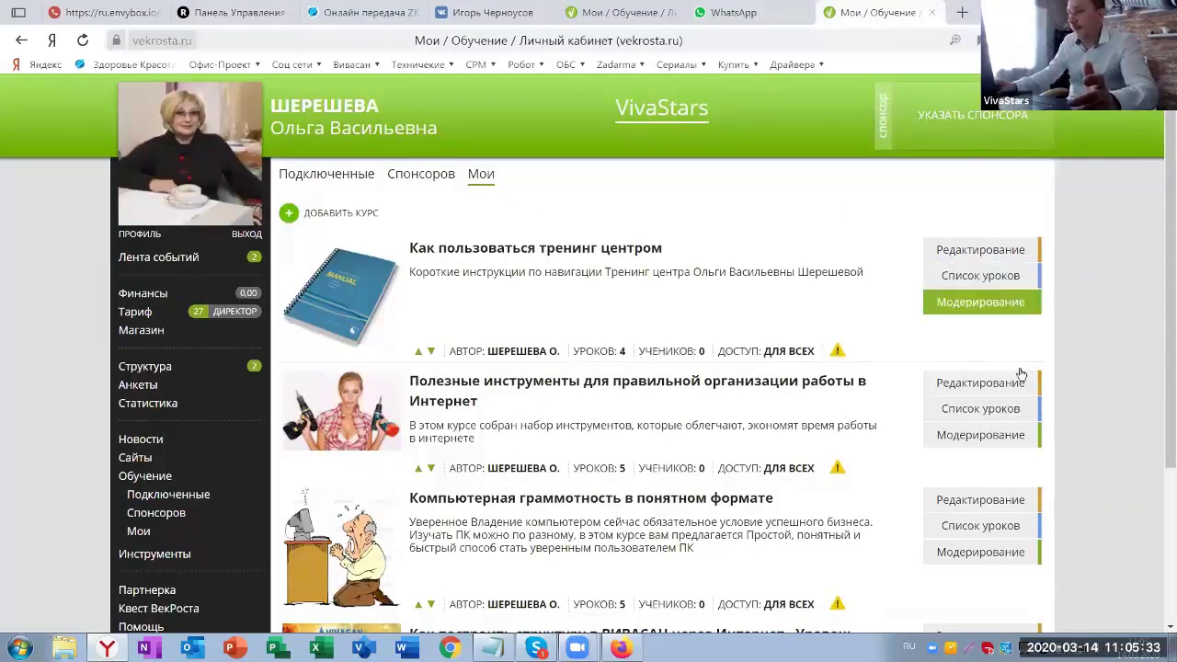
click(620, 647)
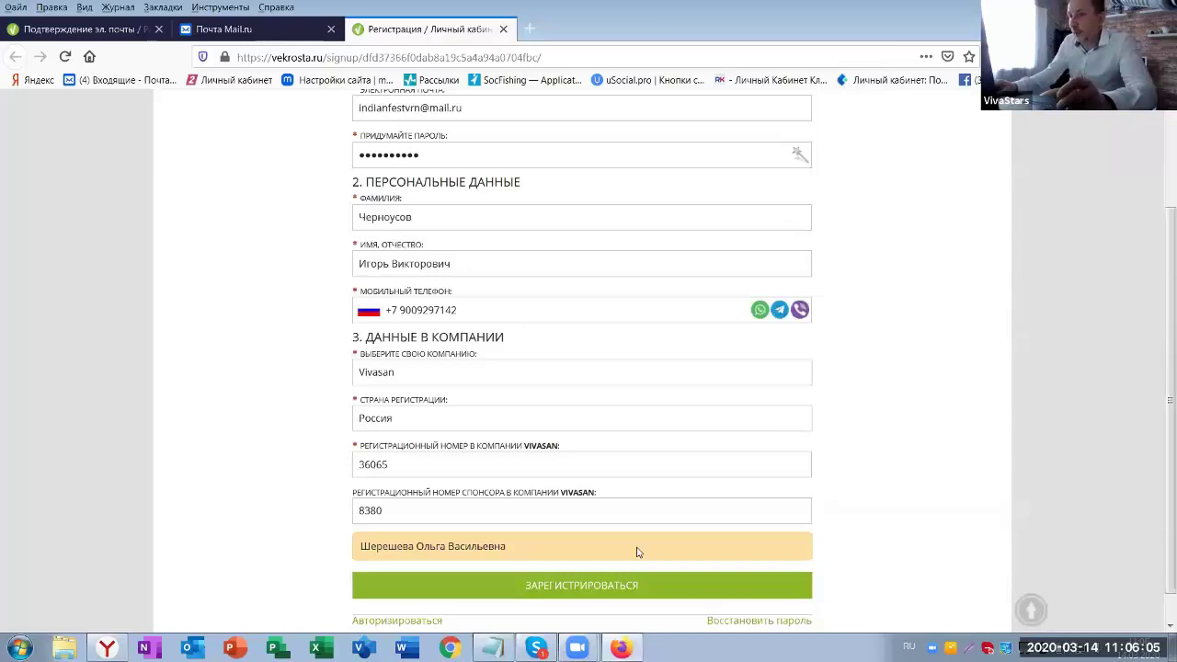
- Submit the registration, decline saving the password, and close the Информация success notice
click(579, 587)
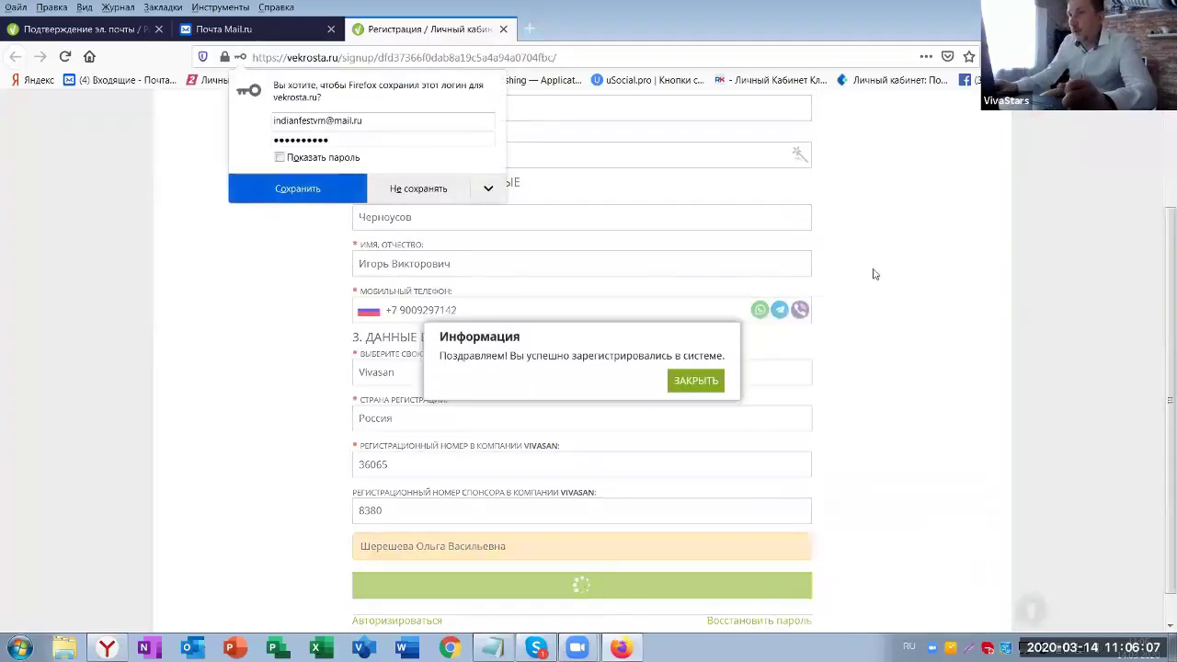
click(409, 190)
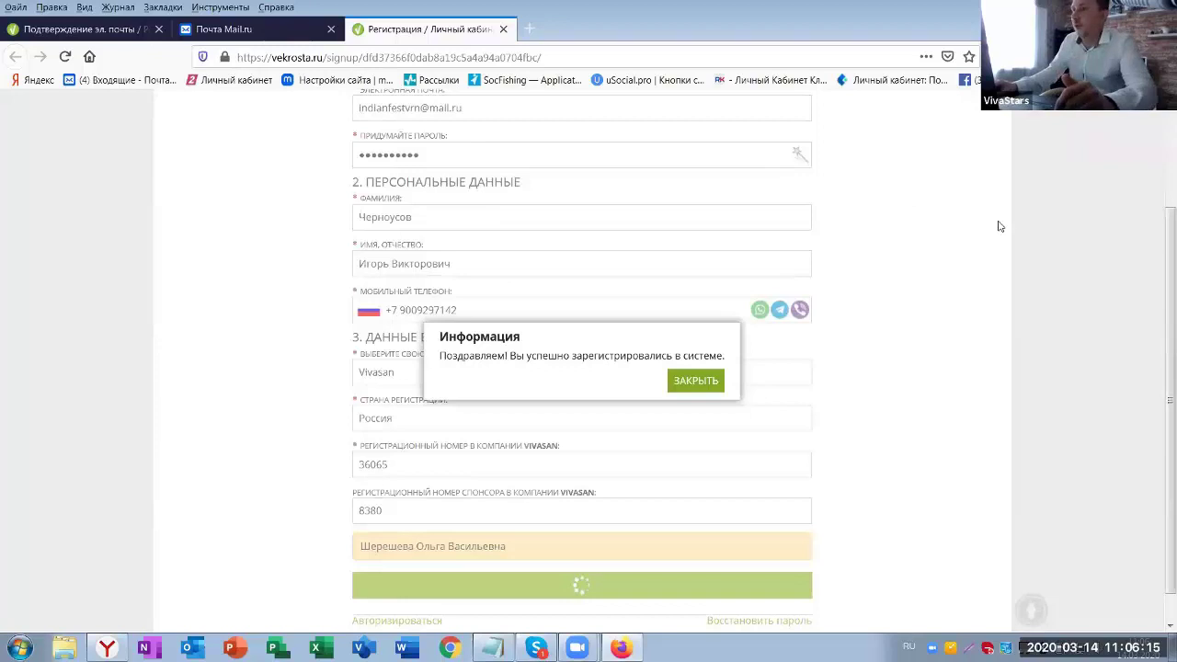
click(694, 381)
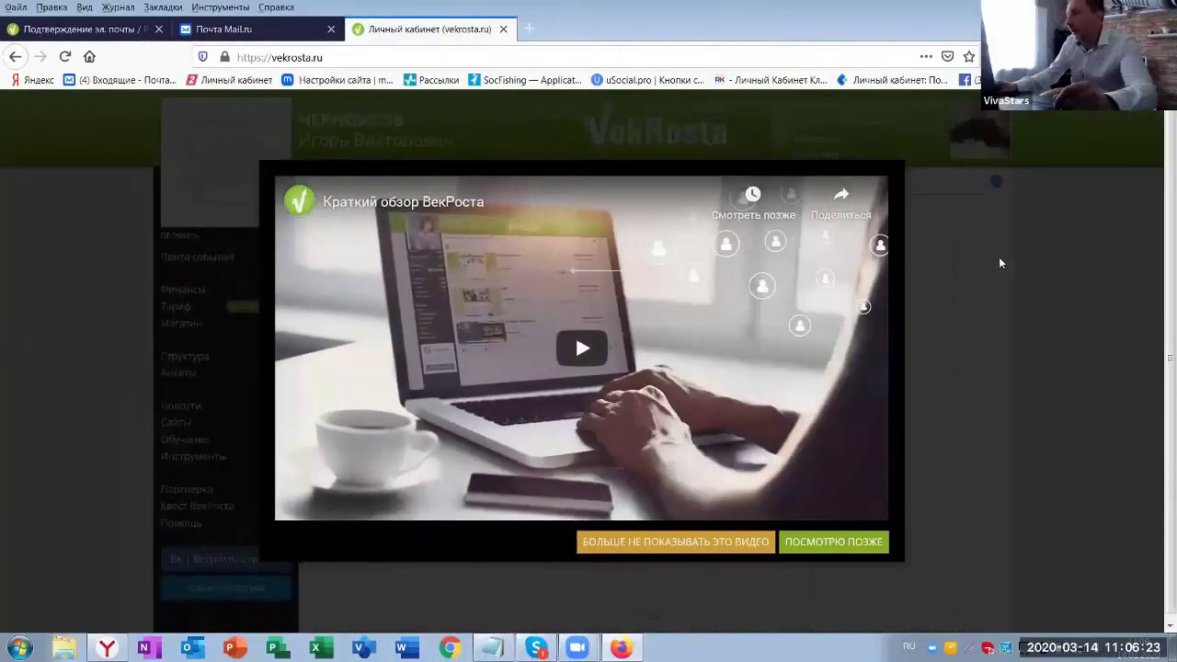
- Close the Краткий обзор ВекРоста video and return to the sponsor's cabinet in Yandex Browser
click(582, 347)
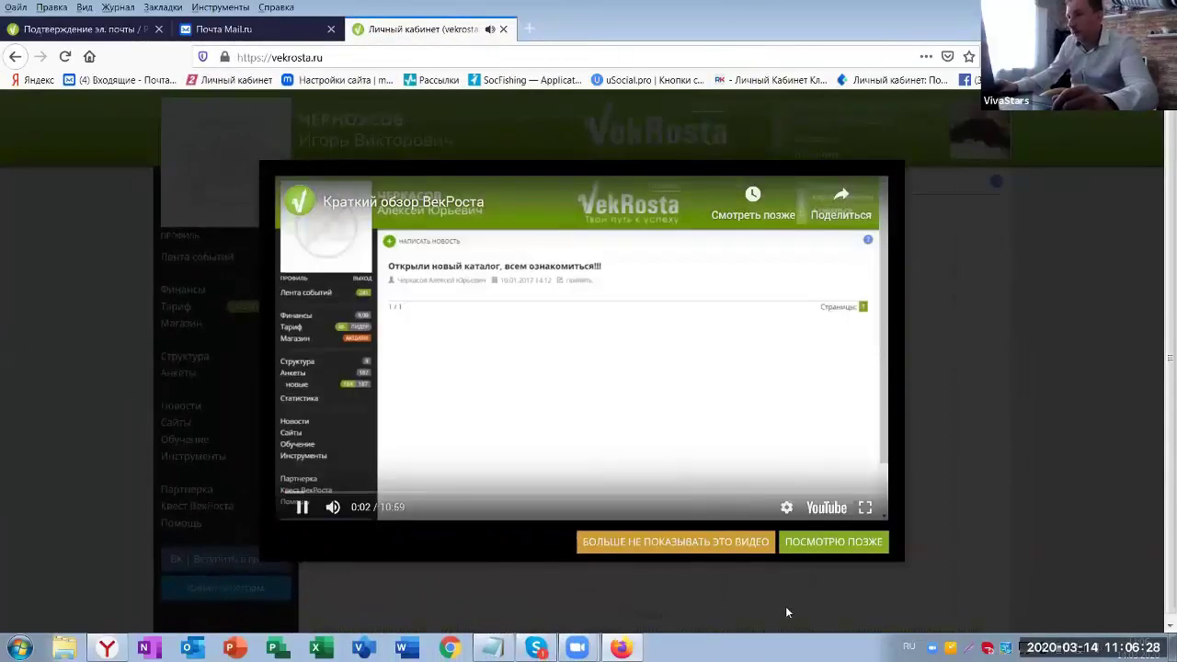
click(786, 611)
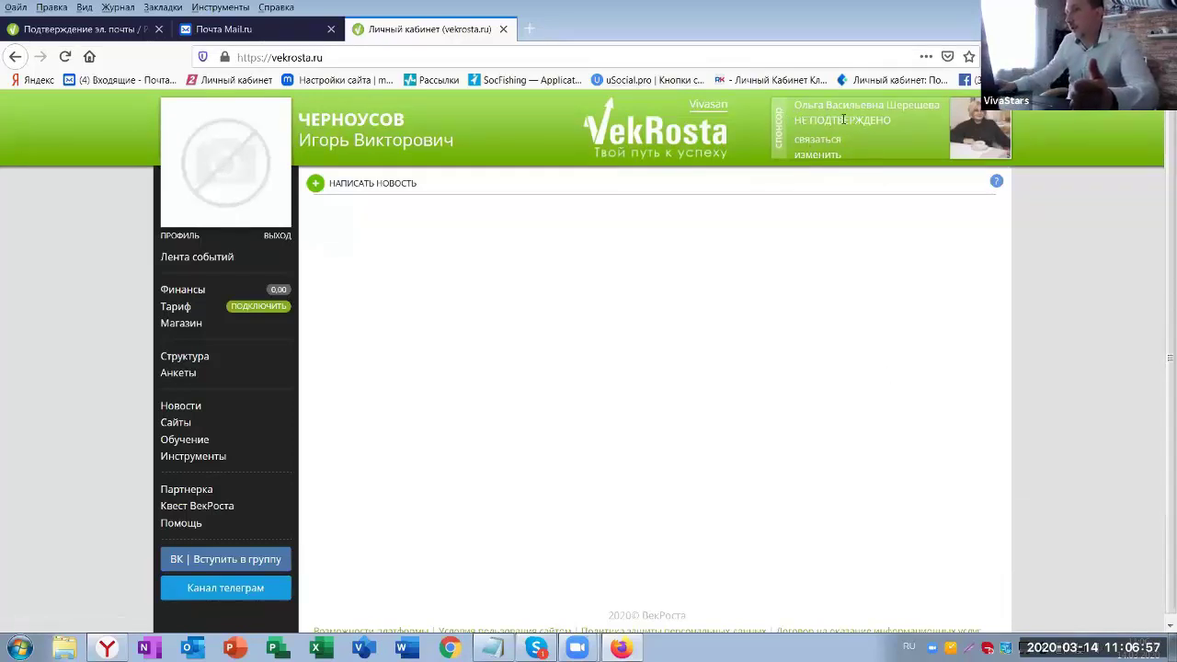
click(171, 599)
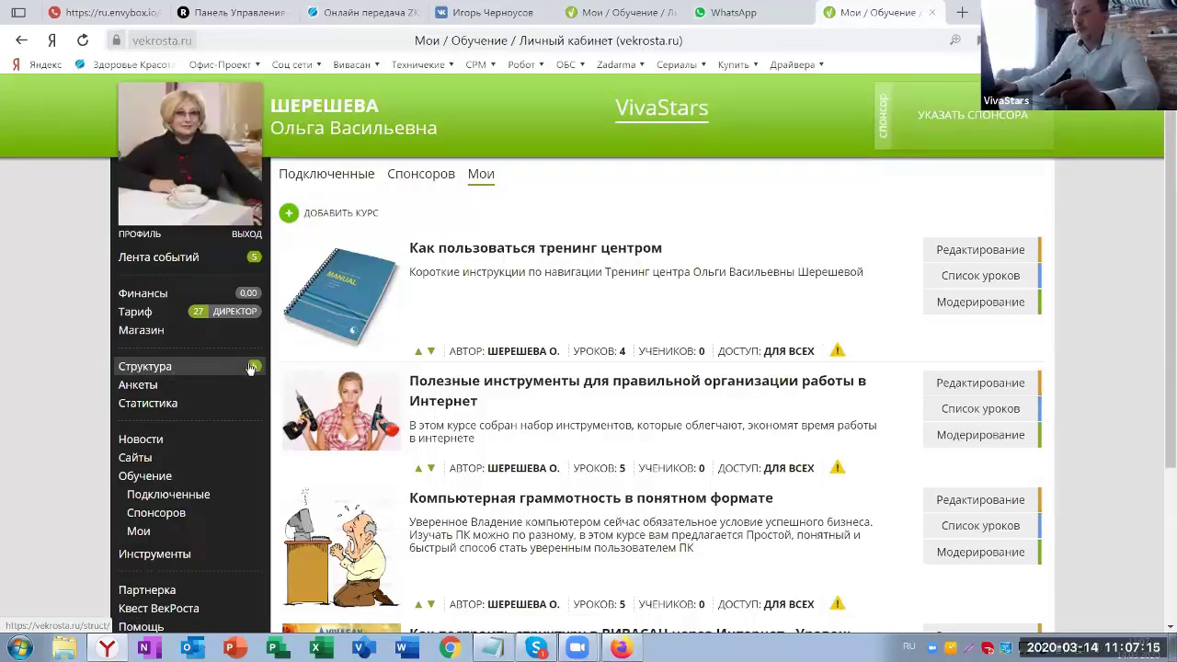
- Approve the new member's pending Структура application and view the Моя команда list
click(179, 368)
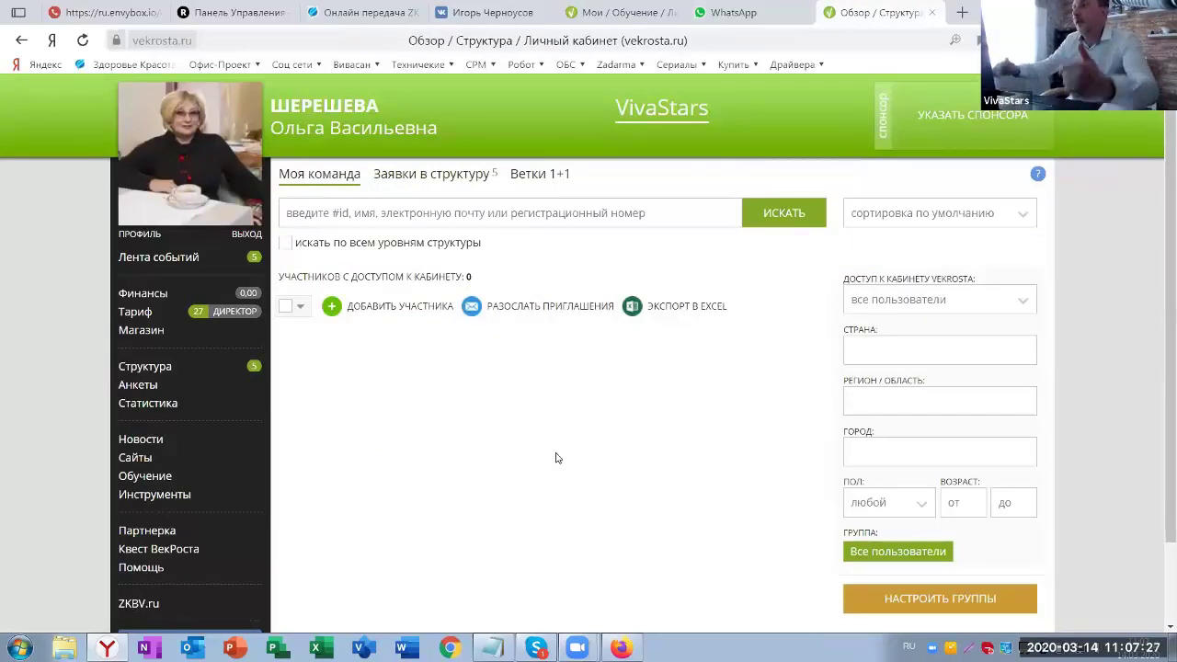
click(430, 177)
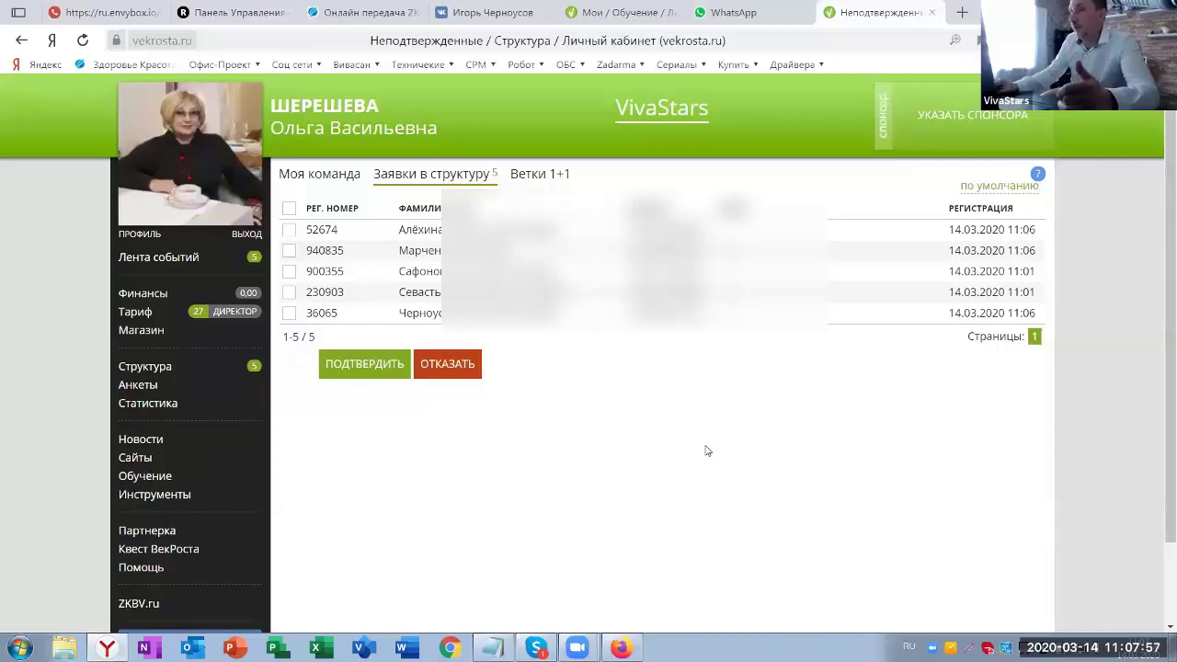
click(288, 314)
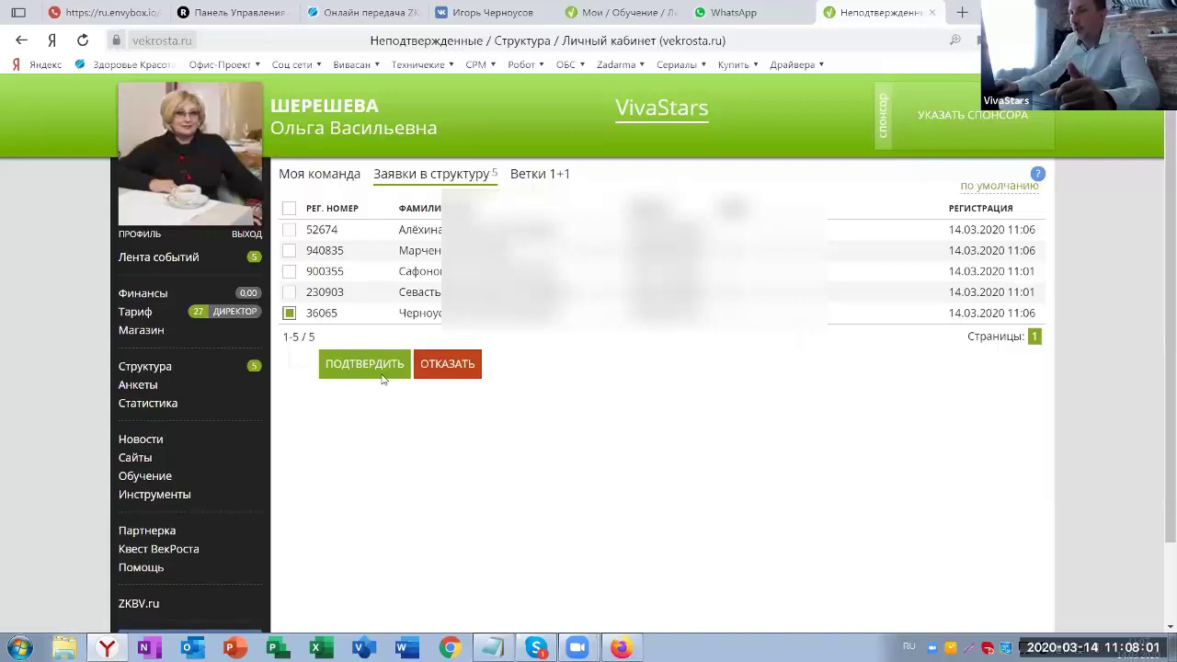
click(354, 363)
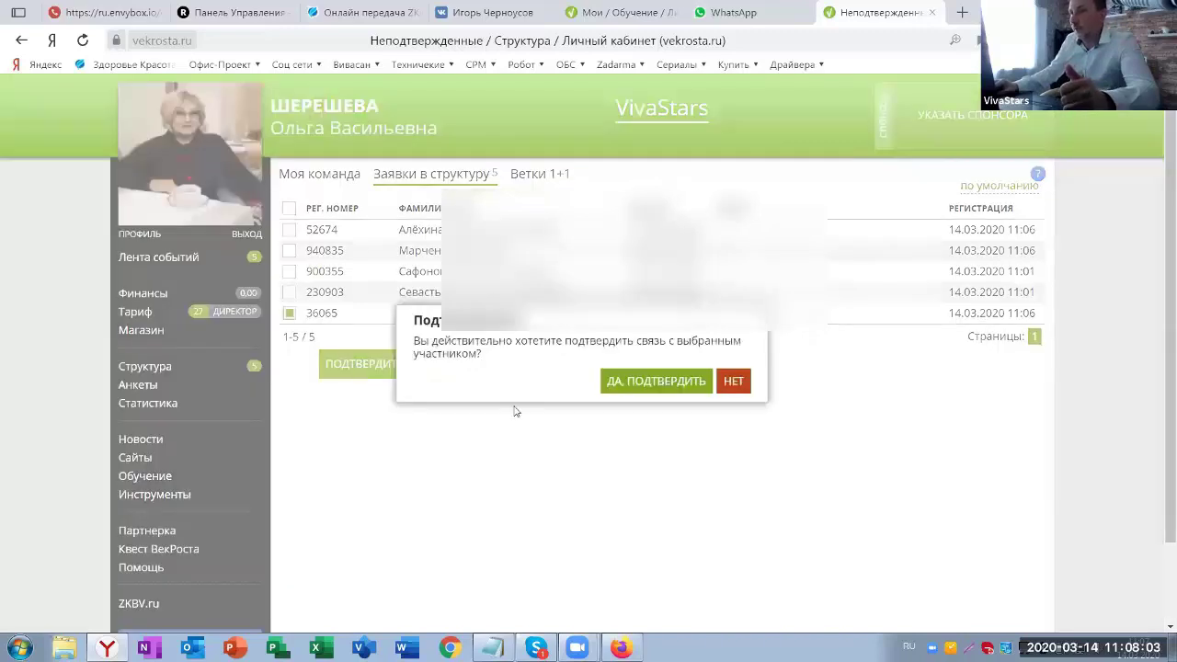
click(645, 385)
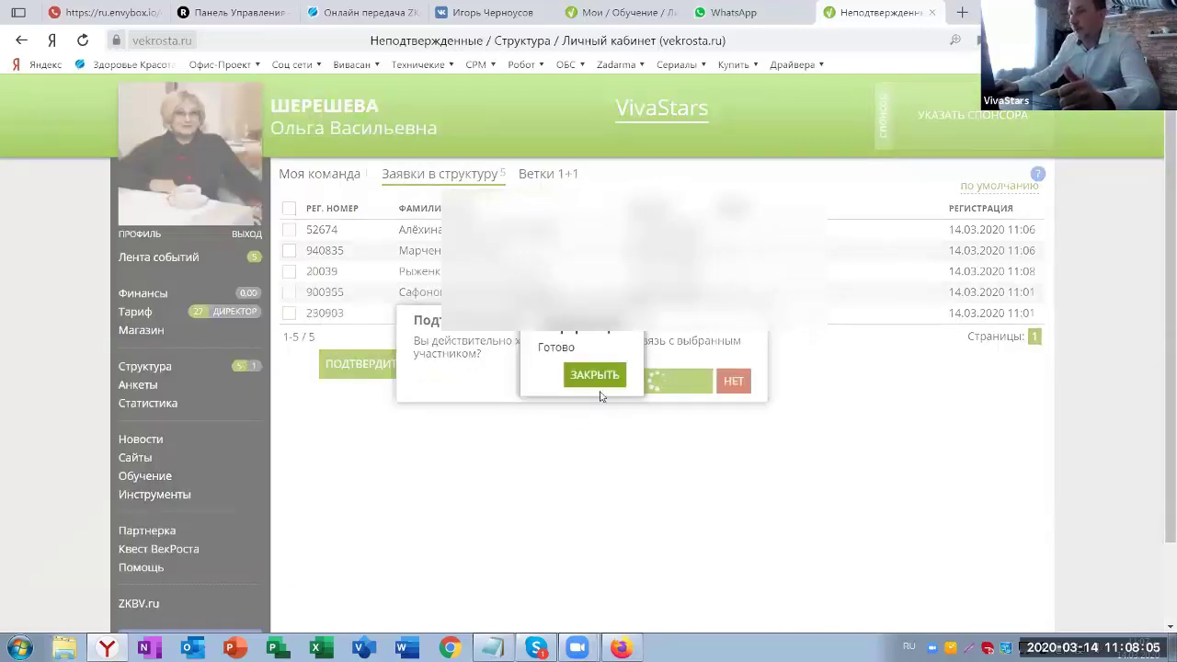
click(597, 382)
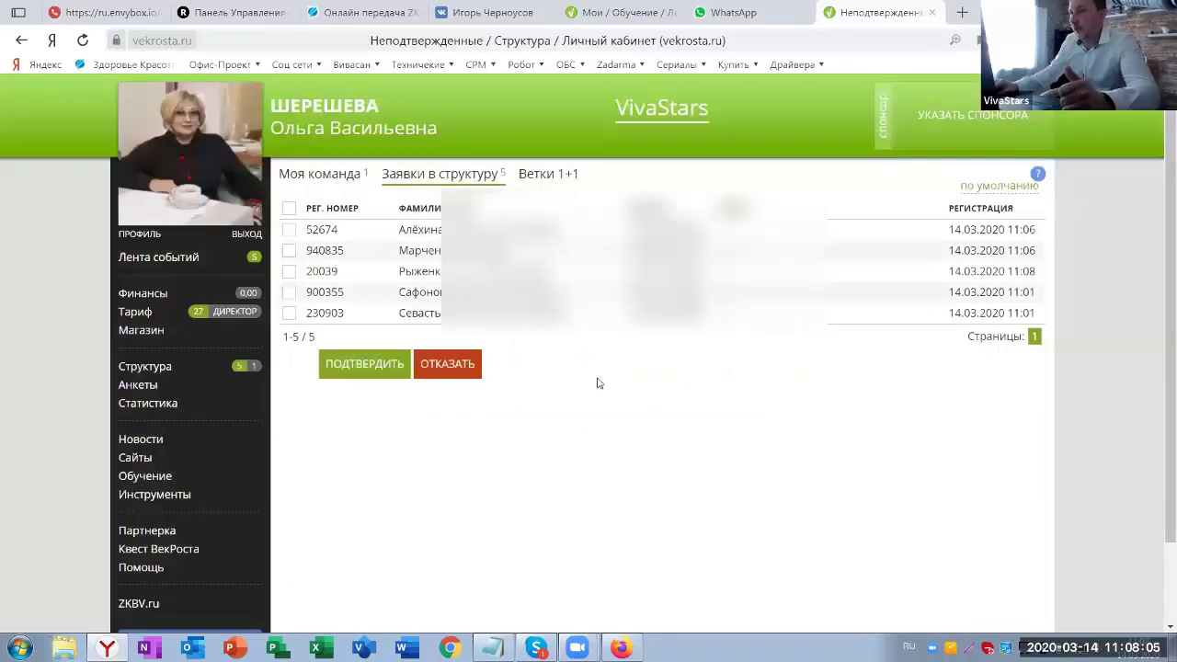
click(147, 365)
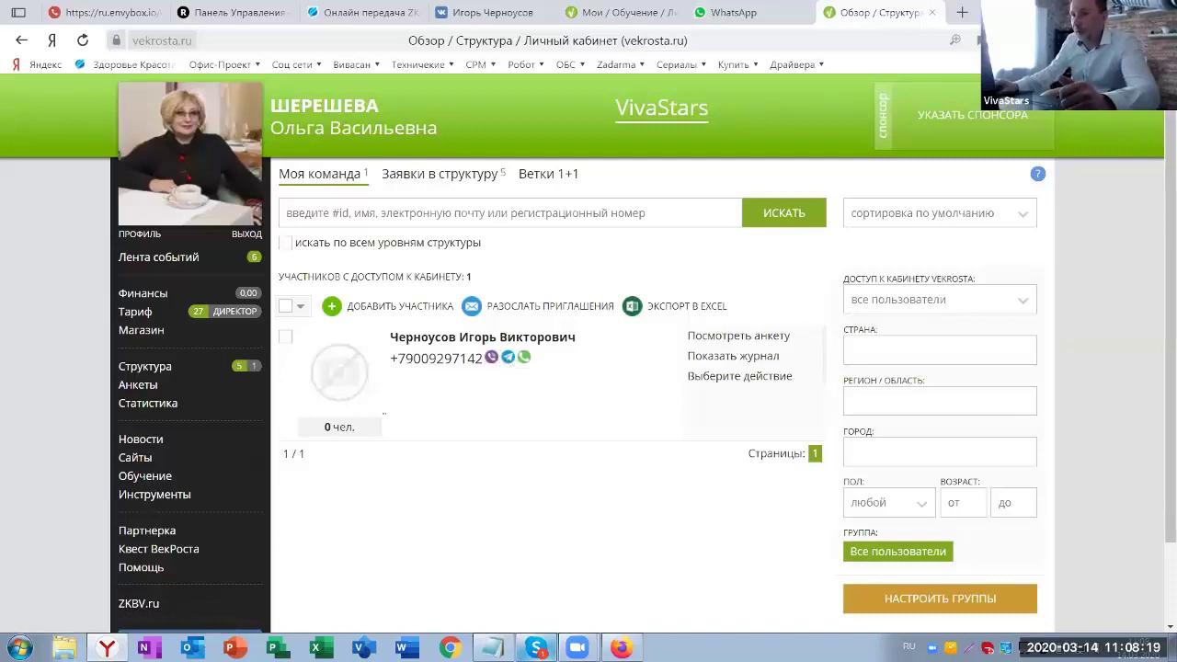
- Reload the new member's cabinet, view and close the sponsor's contact card, and expand Обучение
click(621, 648)
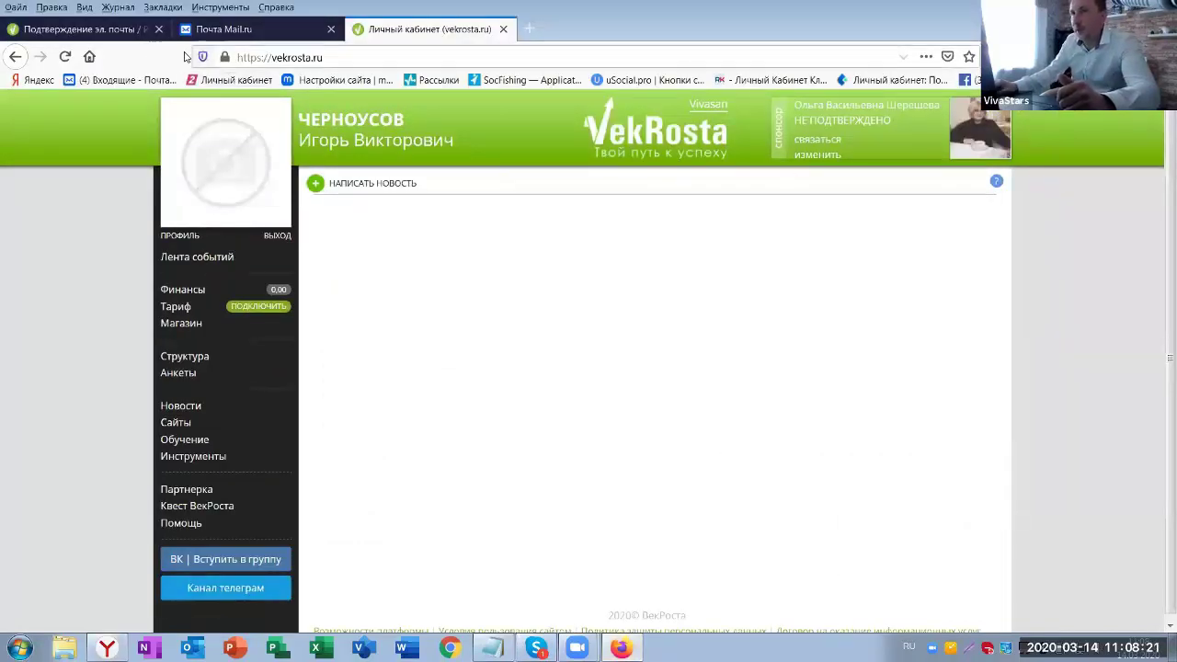
click(65, 57)
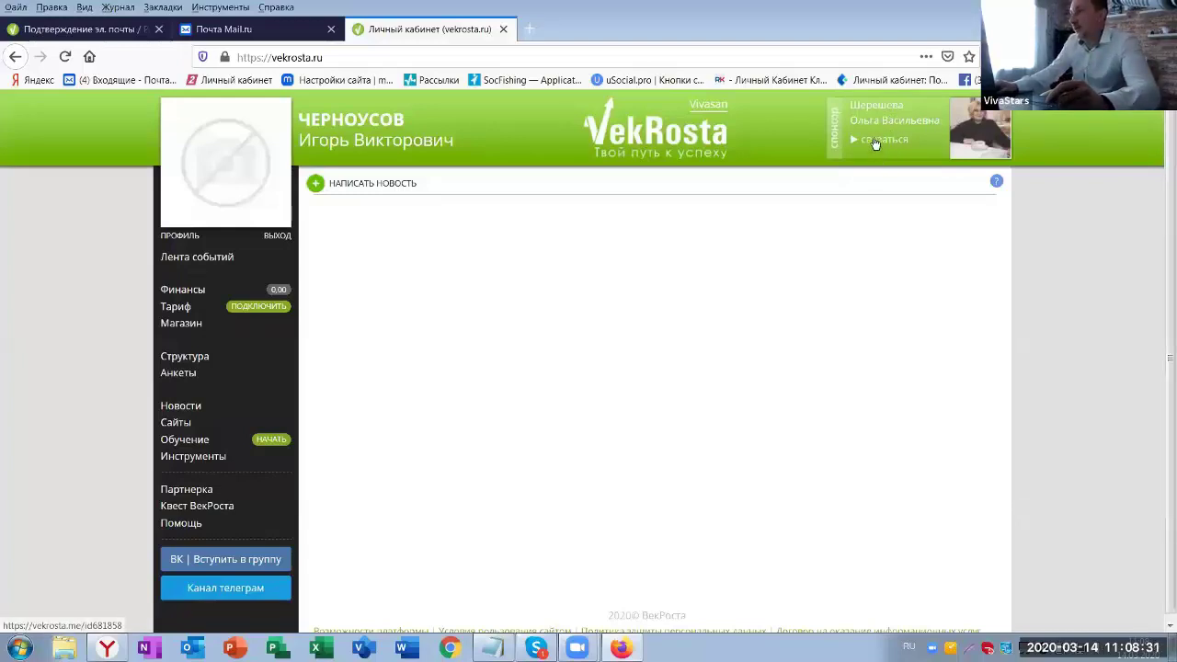
click(873, 141)
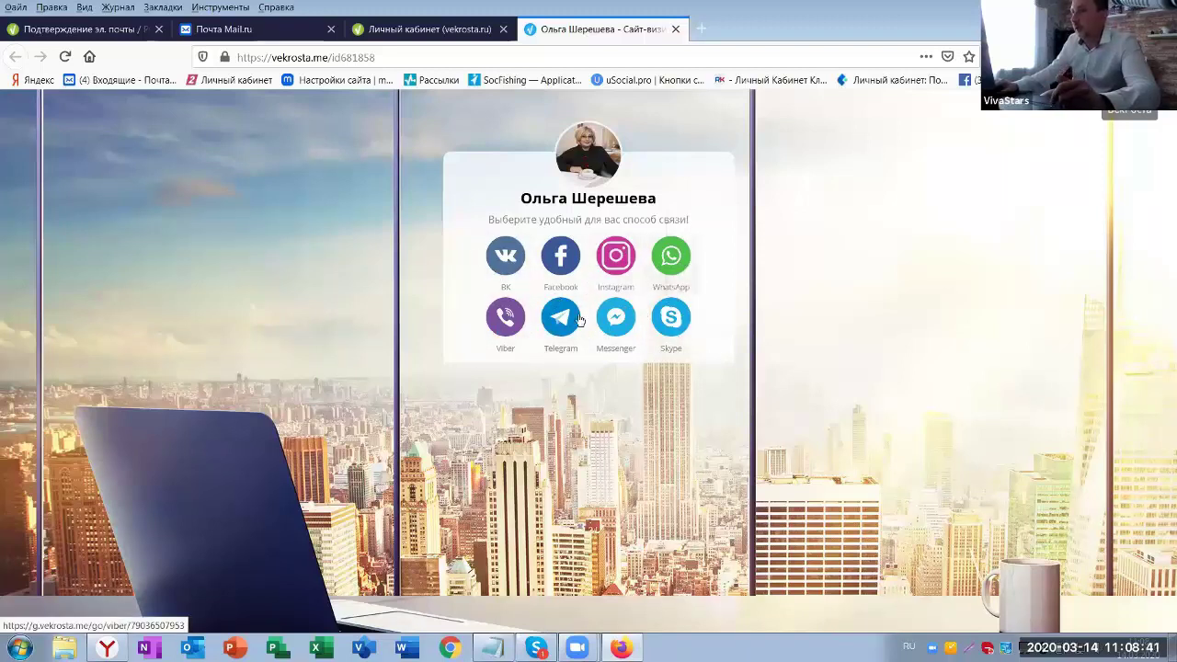
click(676, 32)
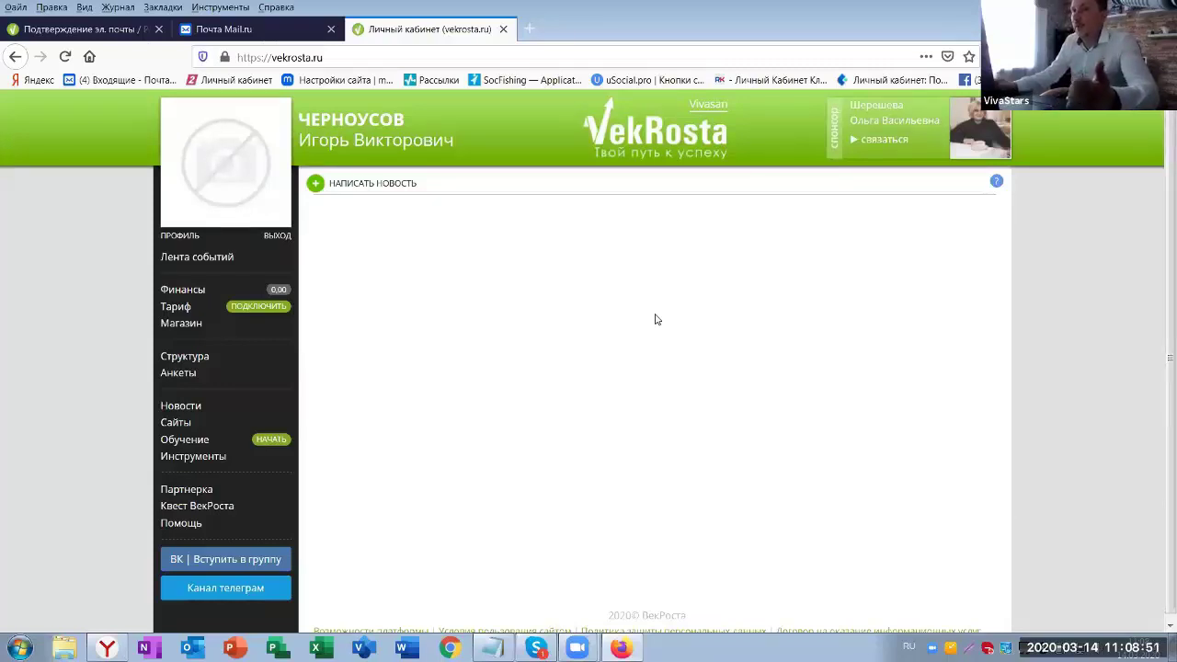
scroll(700, 319, down, 1)
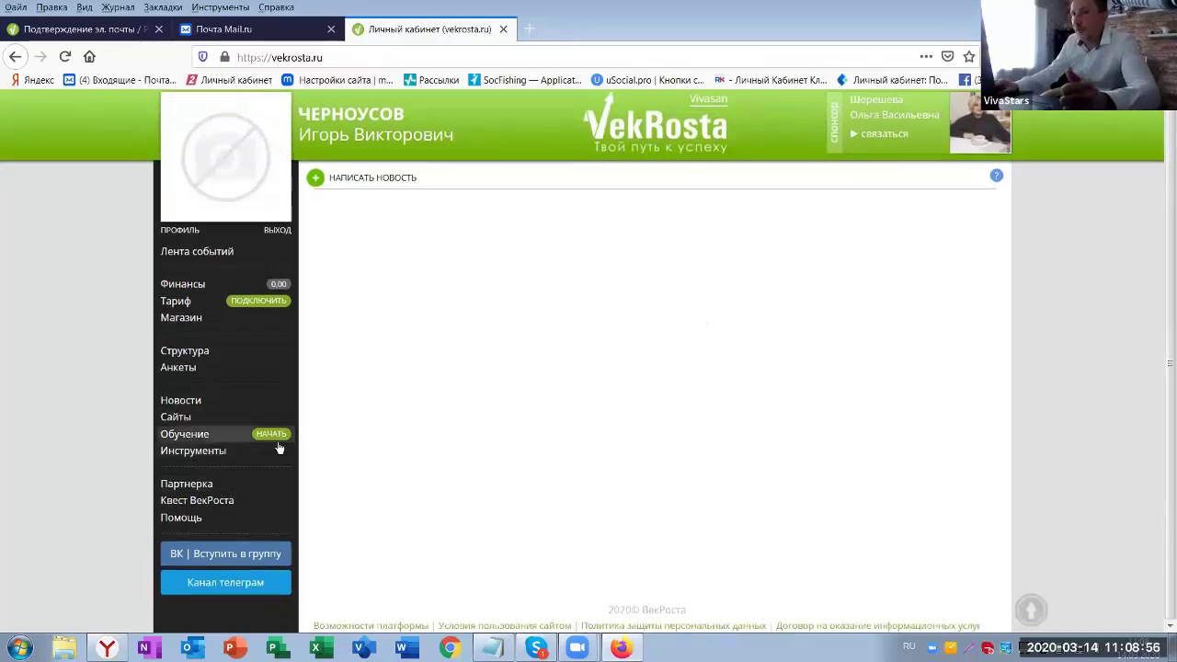
click(202, 439)
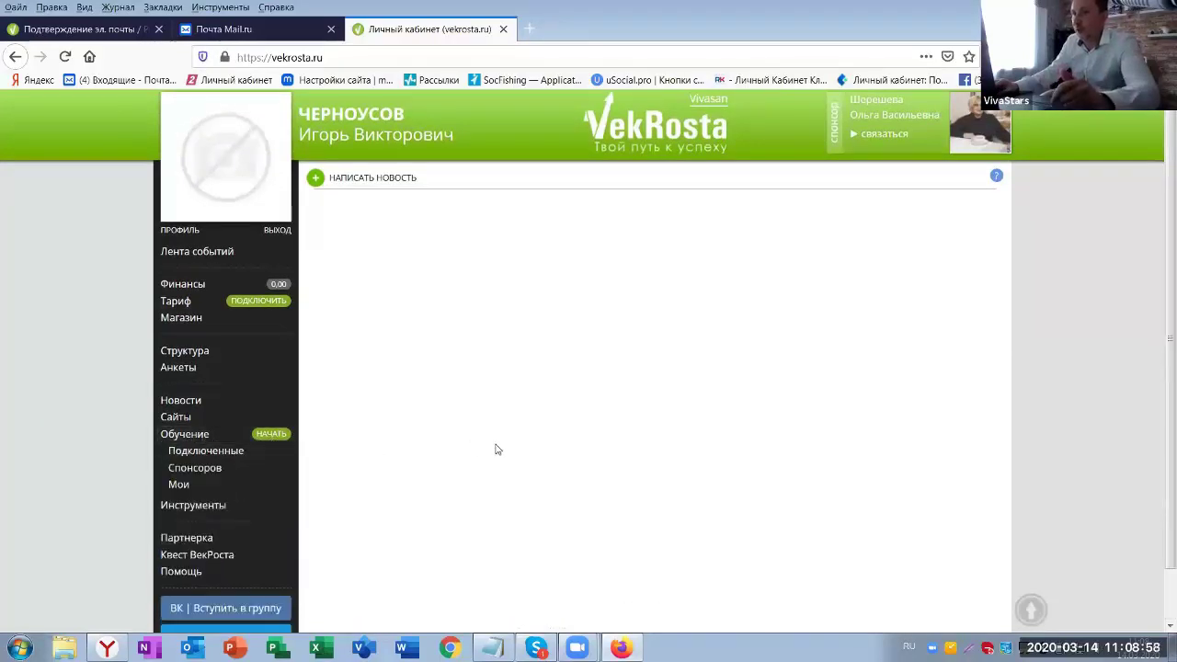
- Connect all three sponsor courses, including internet tools and Компьютерная грамотность в понятном формате
click(192, 471)
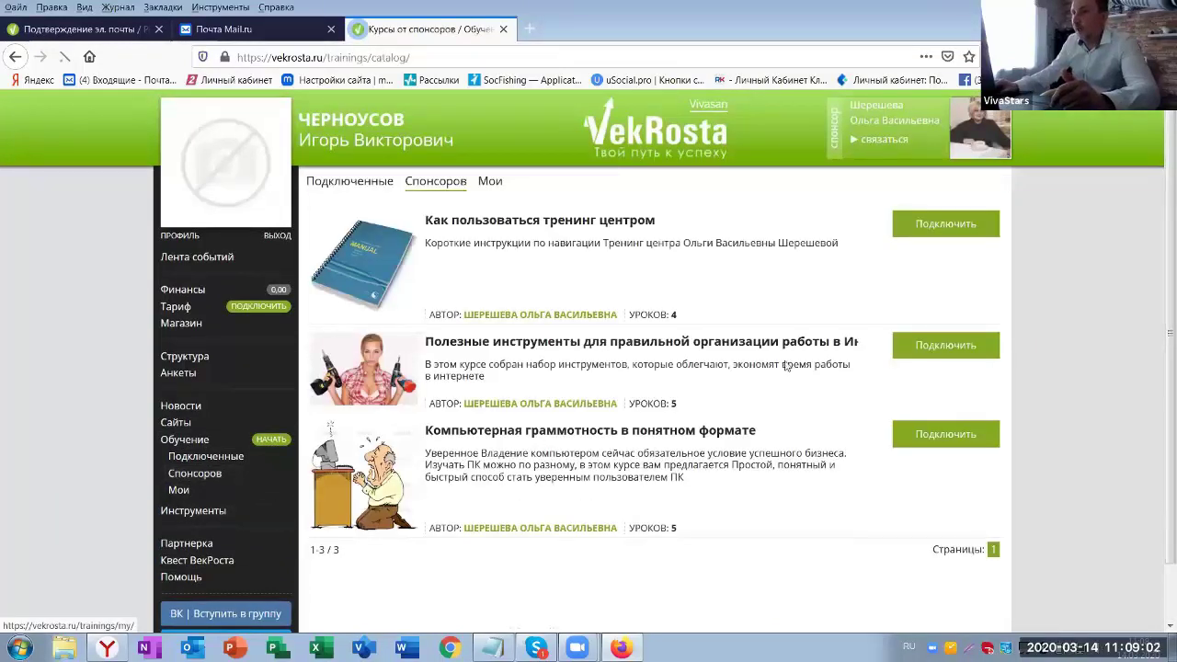
scroll(674, 253, down, 1)
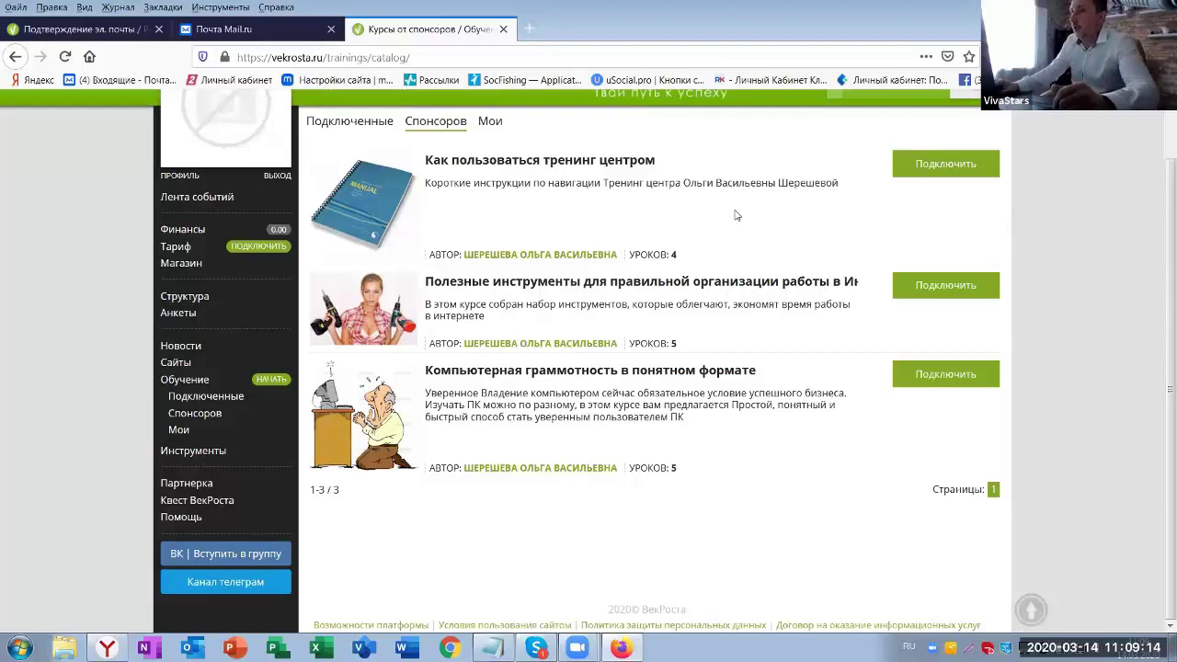
click(939, 168)
click(618, 386)
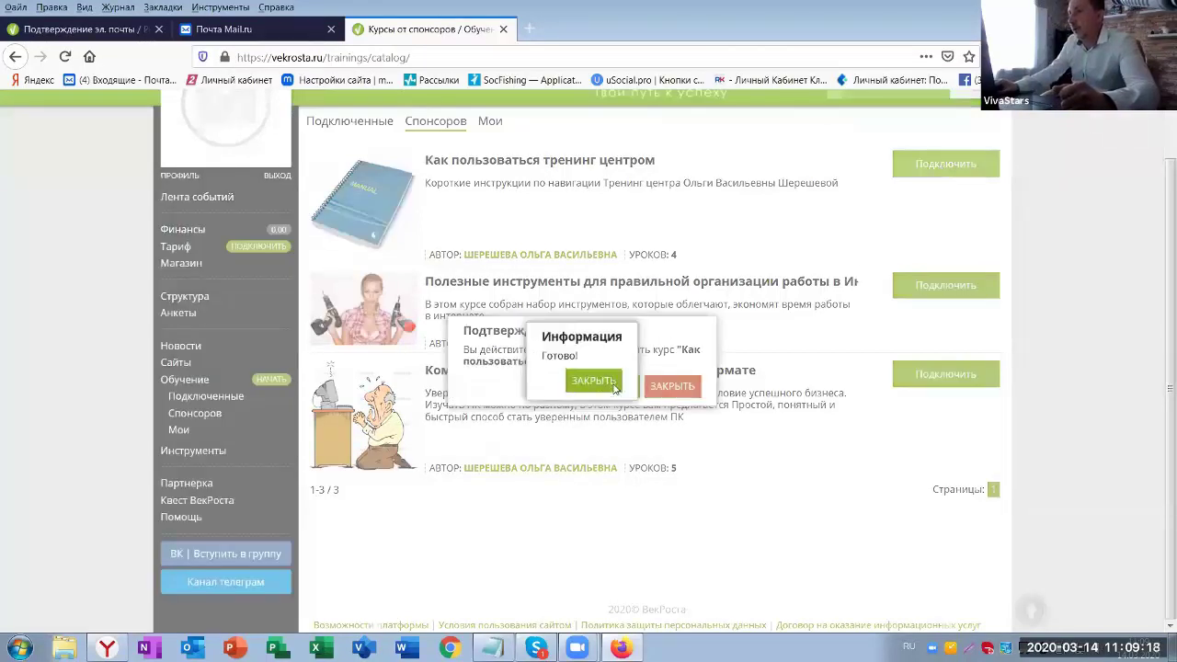
click(593, 380)
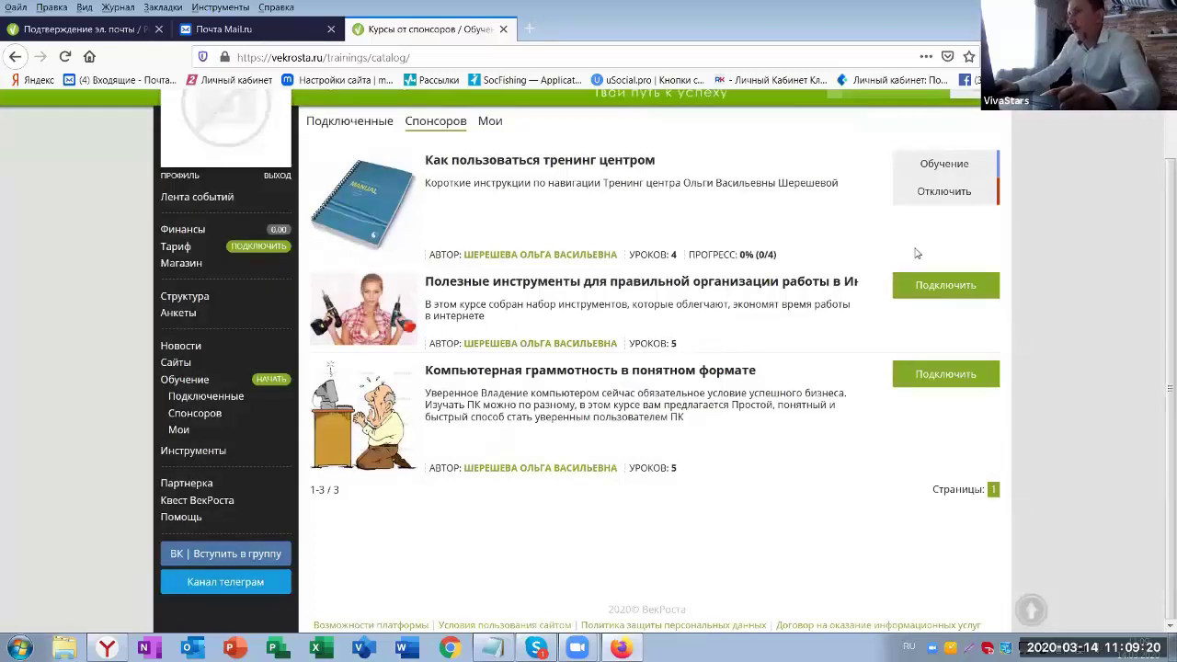
click(945, 291)
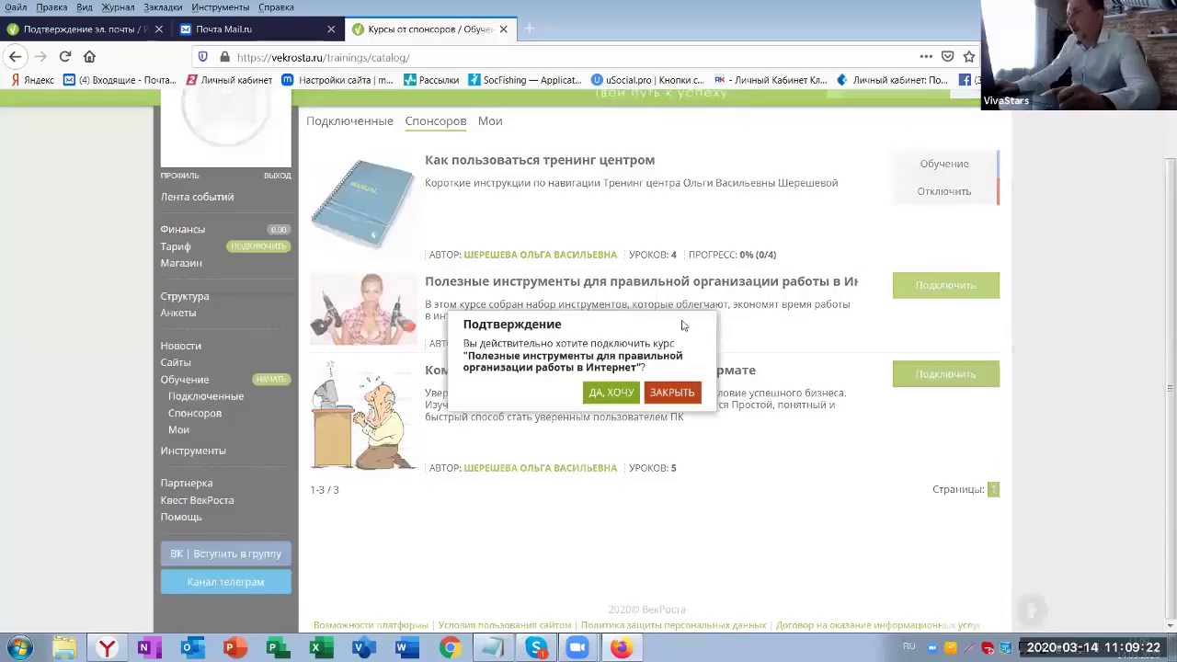
click(602, 397)
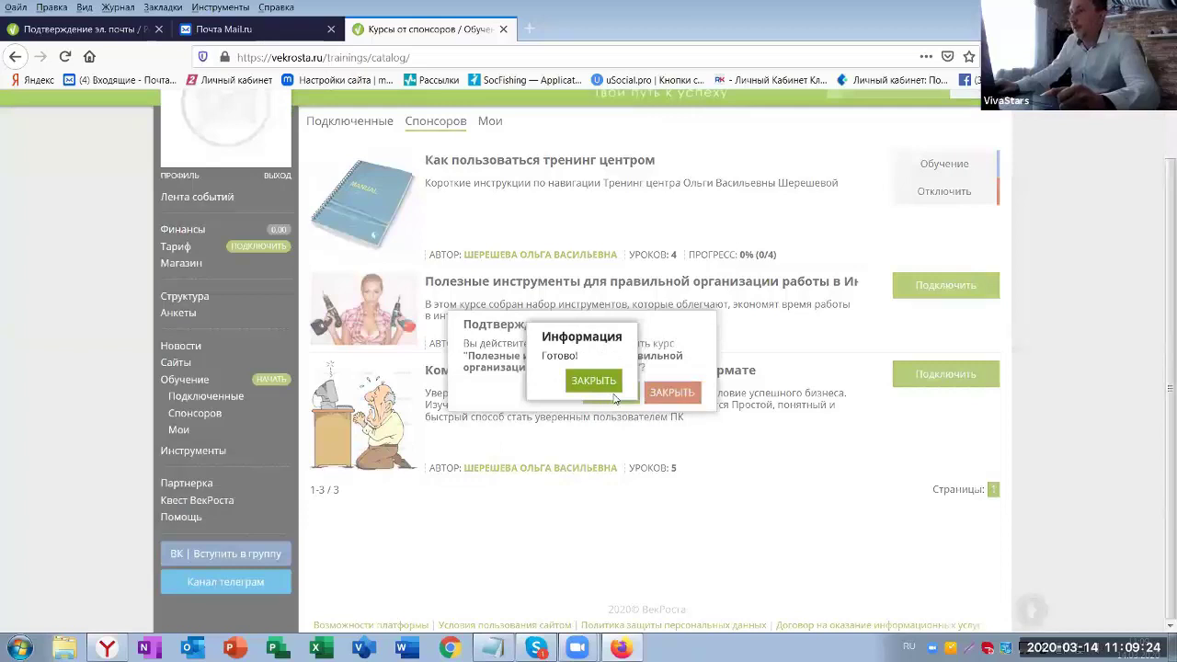
click(585, 379)
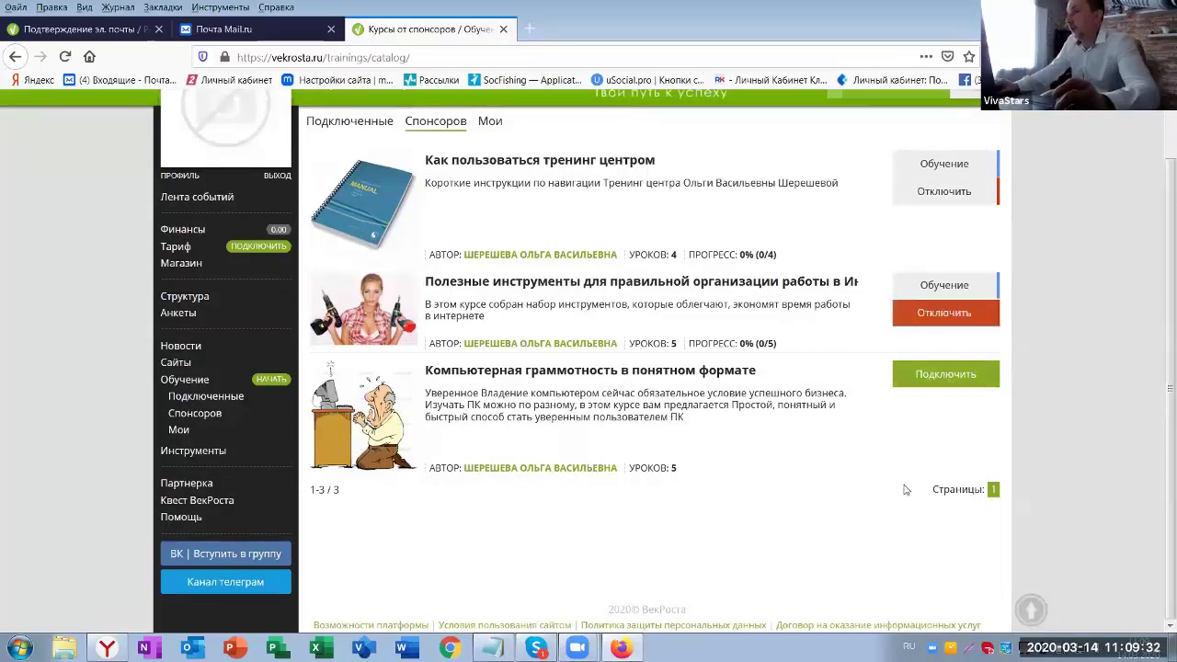
click(942, 377)
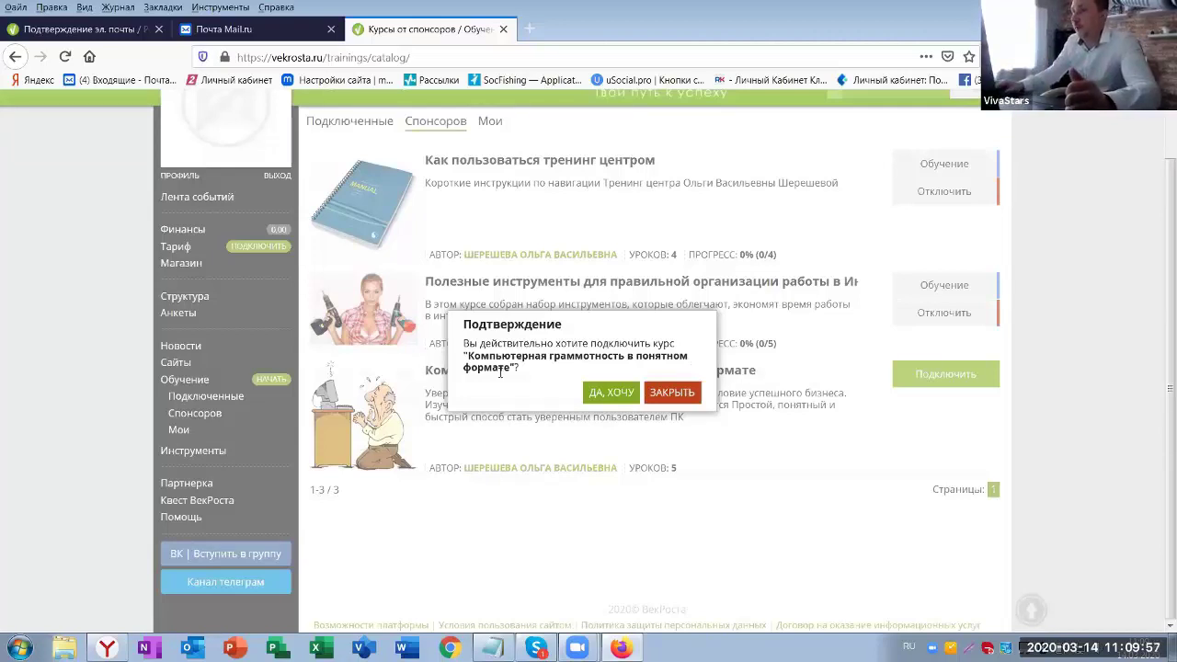
click(607, 400)
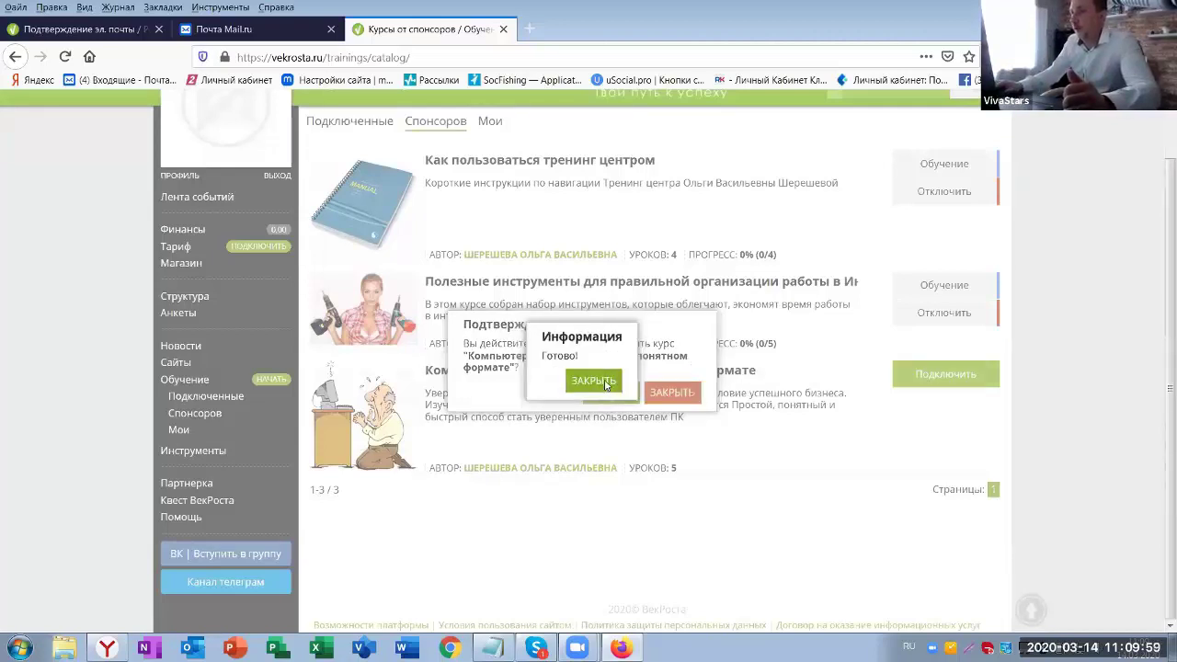
click(605, 386)
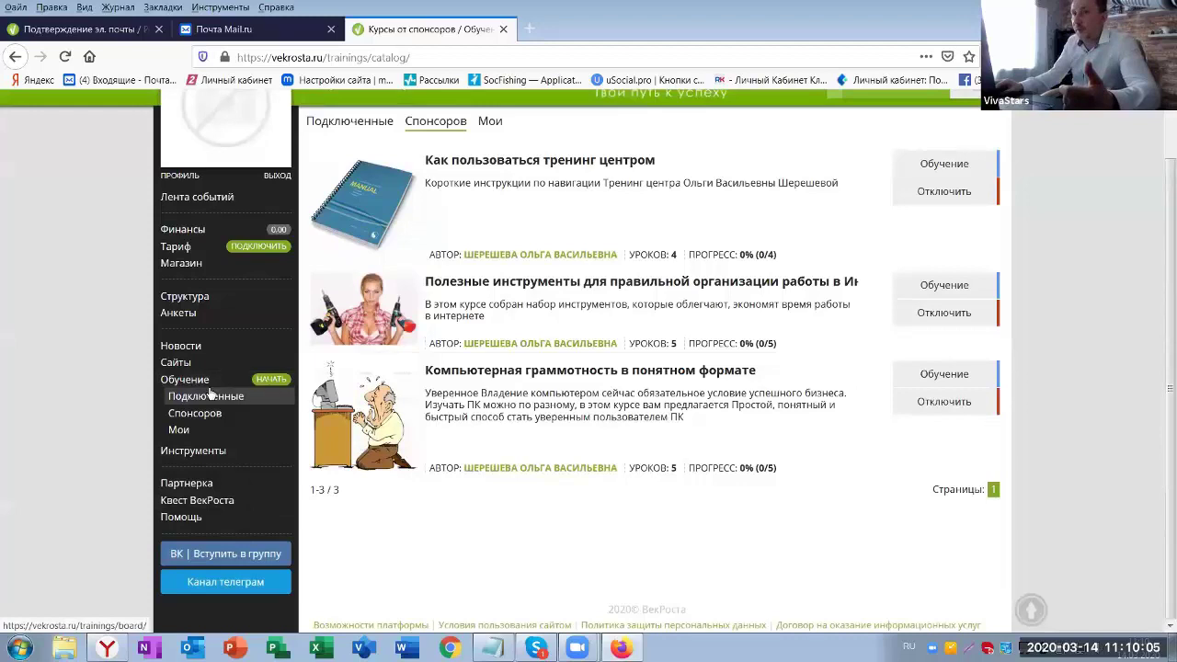
- Switch between the Спонсоров and Мои course lists, ending on the sponsors' courses
scroll(196, 381, up, 1)
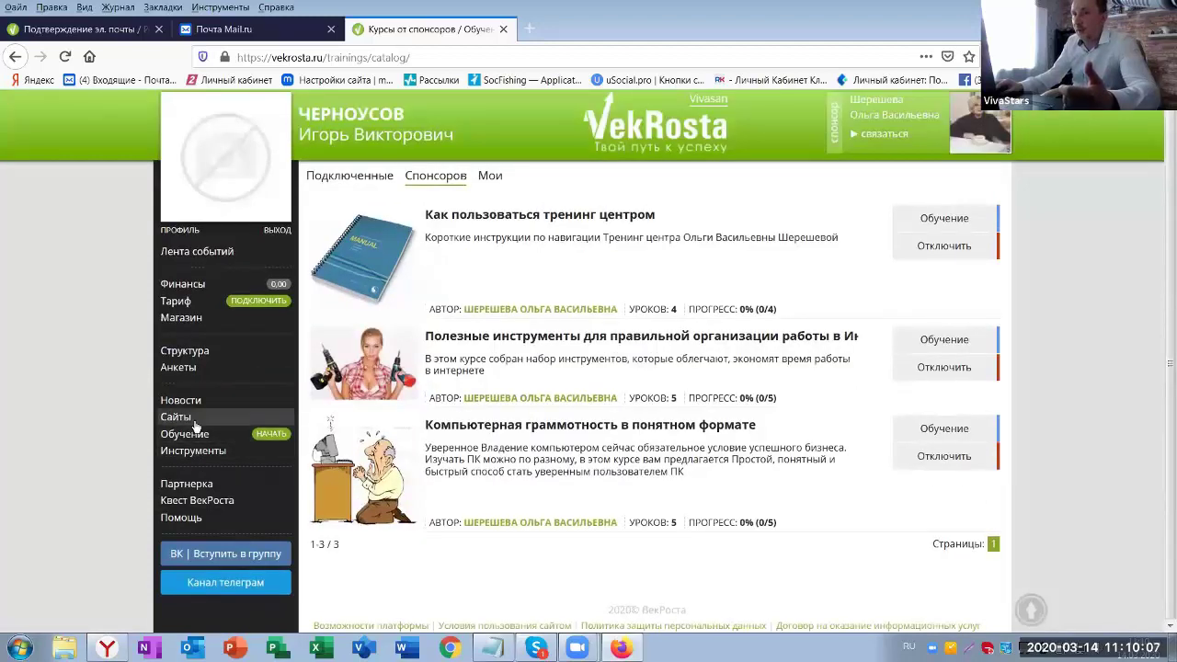
mouse_move(186, 439)
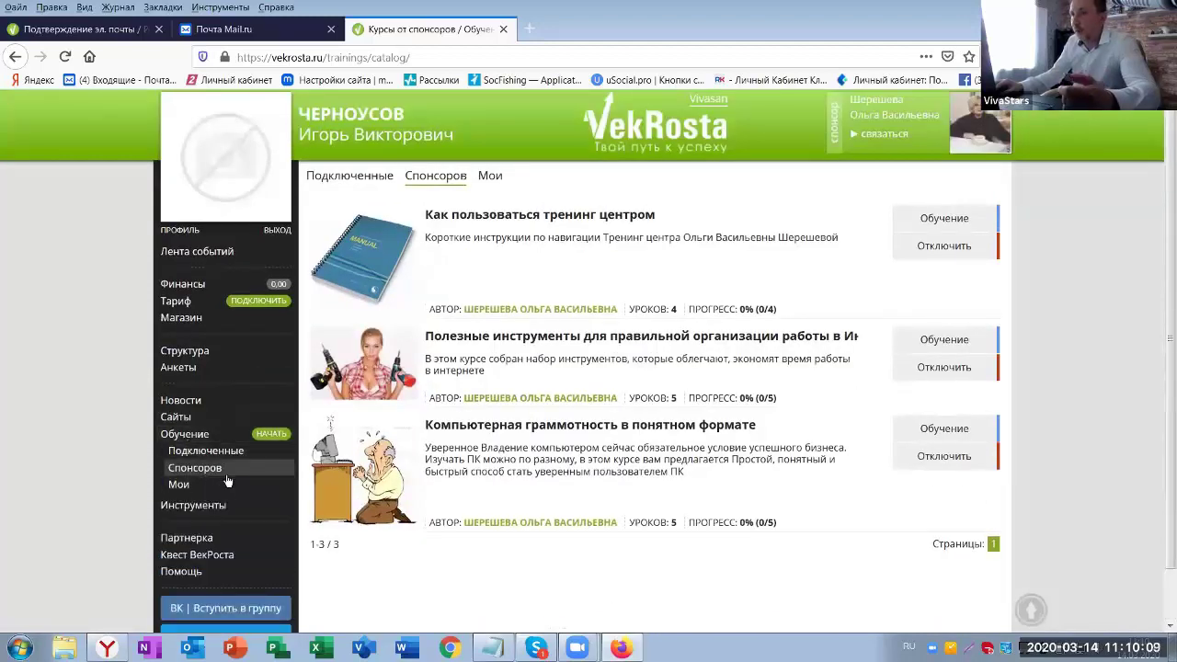
click(198, 470)
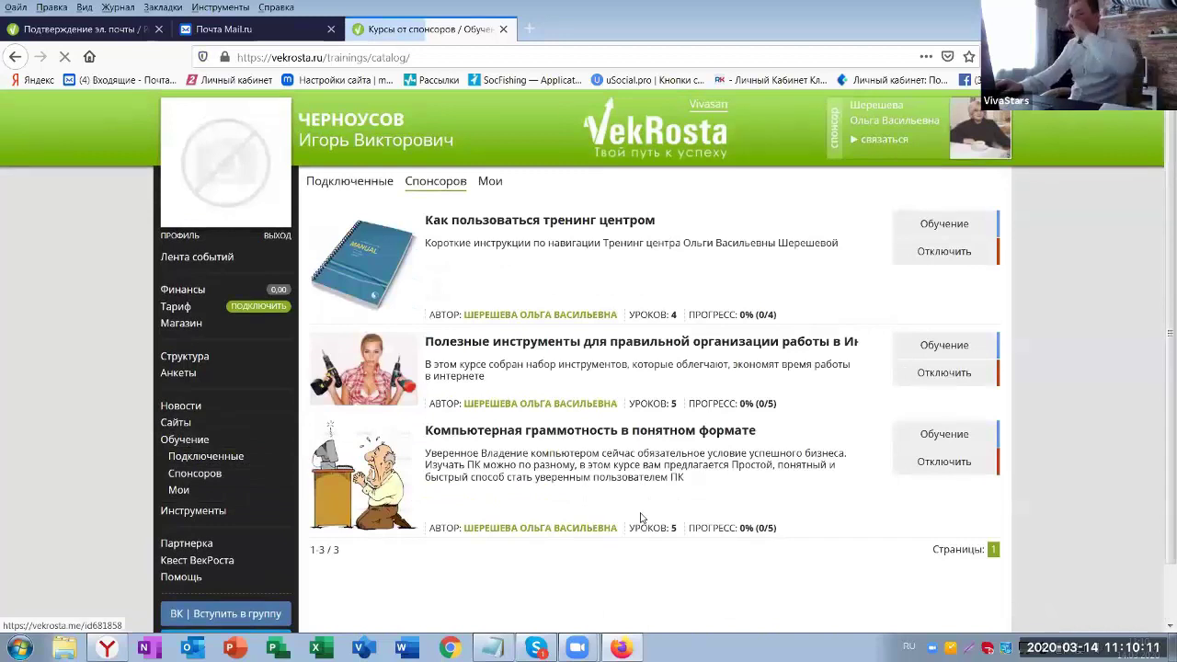
click(500, 187)
click(438, 183)
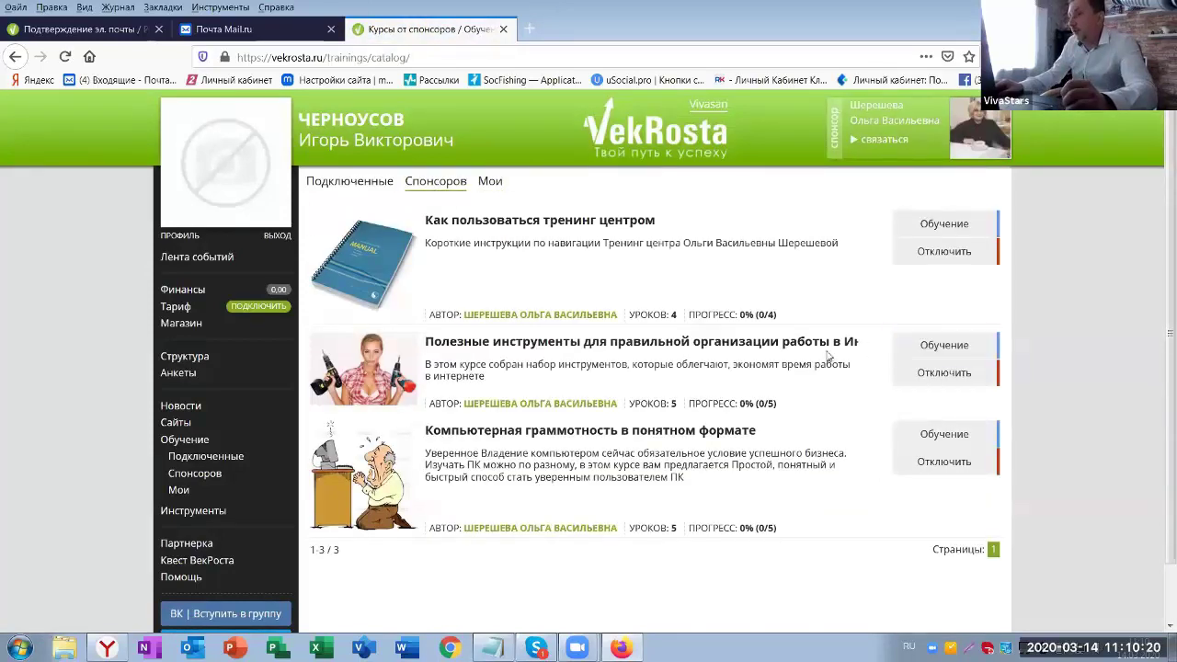
- Open the internet tools course, dismiss two locked-lesson notices, and start lesson 1
click(946, 348)
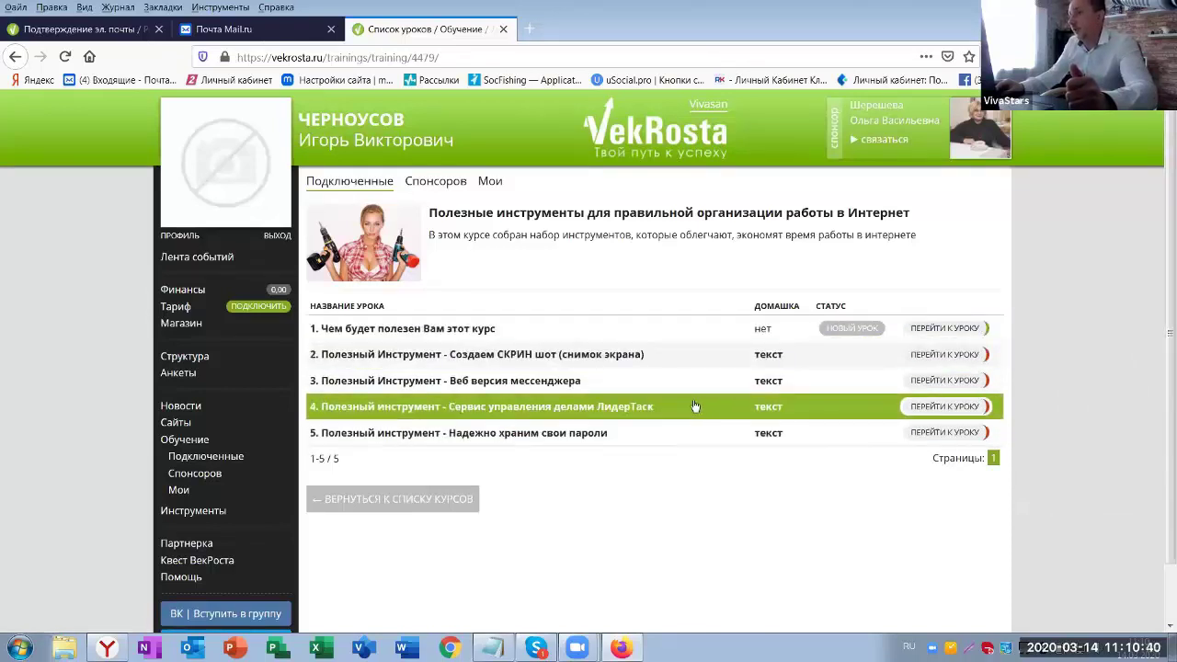
click(599, 413)
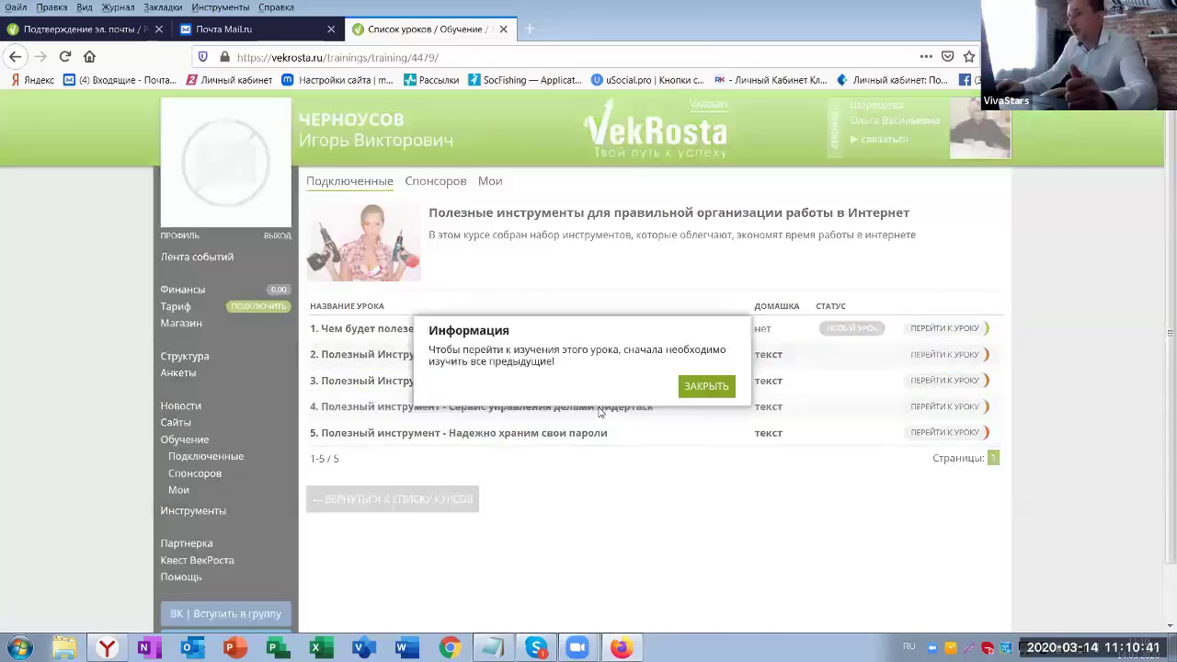
click(703, 392)
click(655, 411)
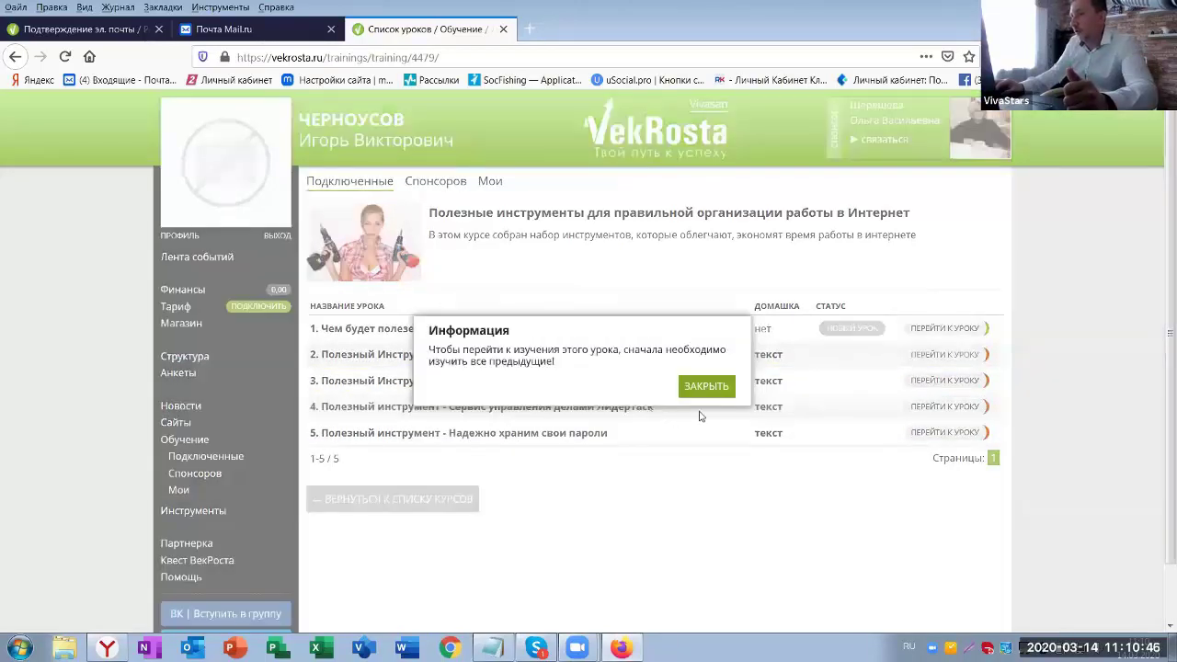
click(704, 392)
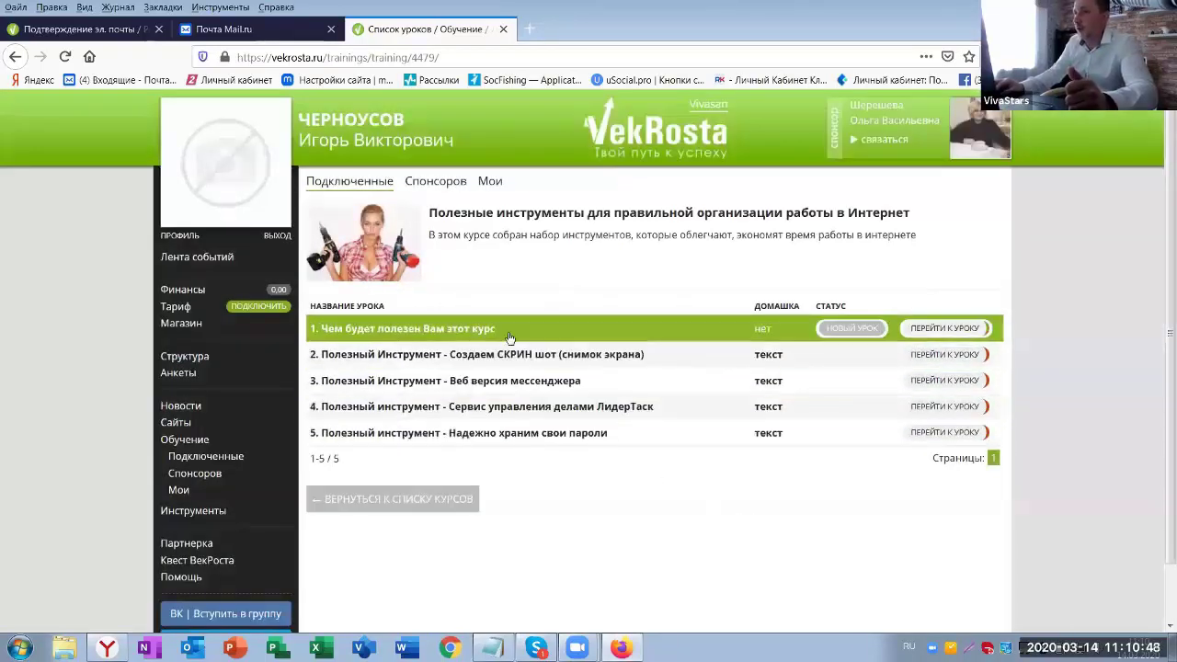
click(475, 333)
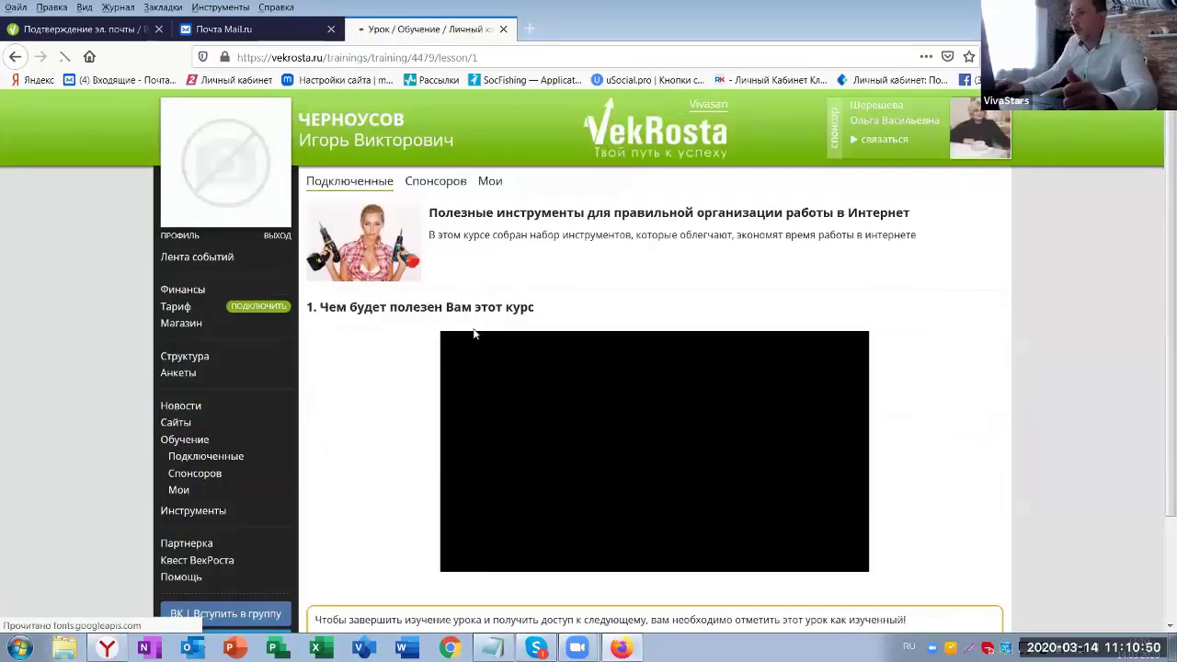
scroll(883, 383, down, 2)
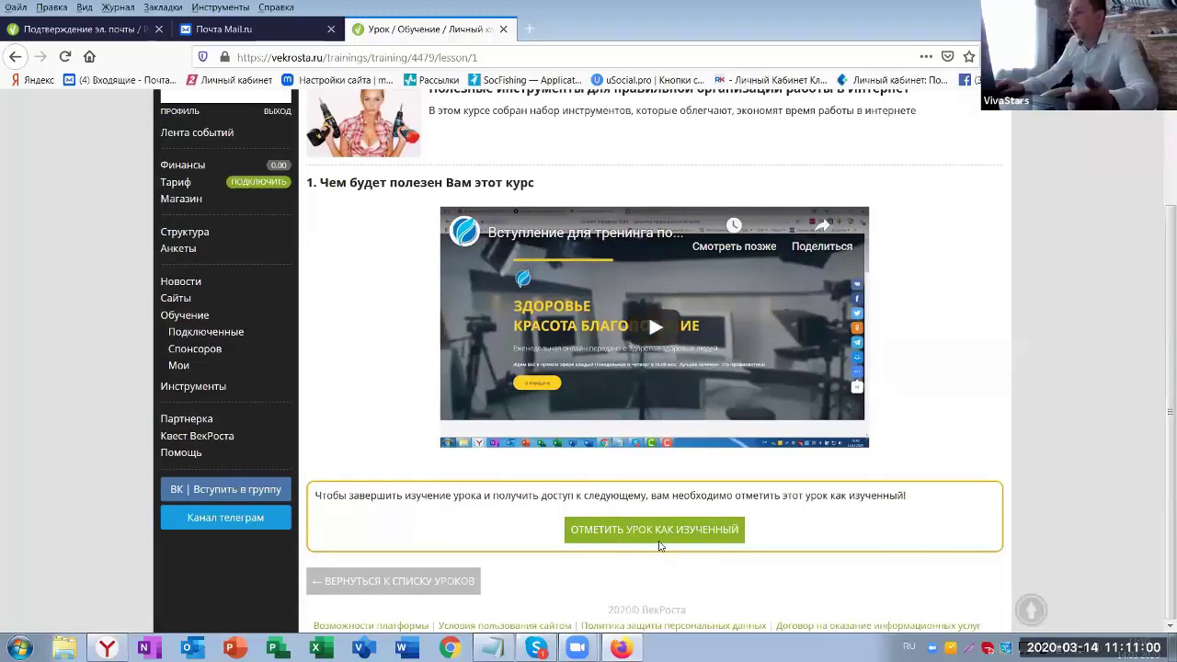
- Mark lesson 1 as ИЗУЧЕН, confirm it, and close the Готово notice
click(658, 535)
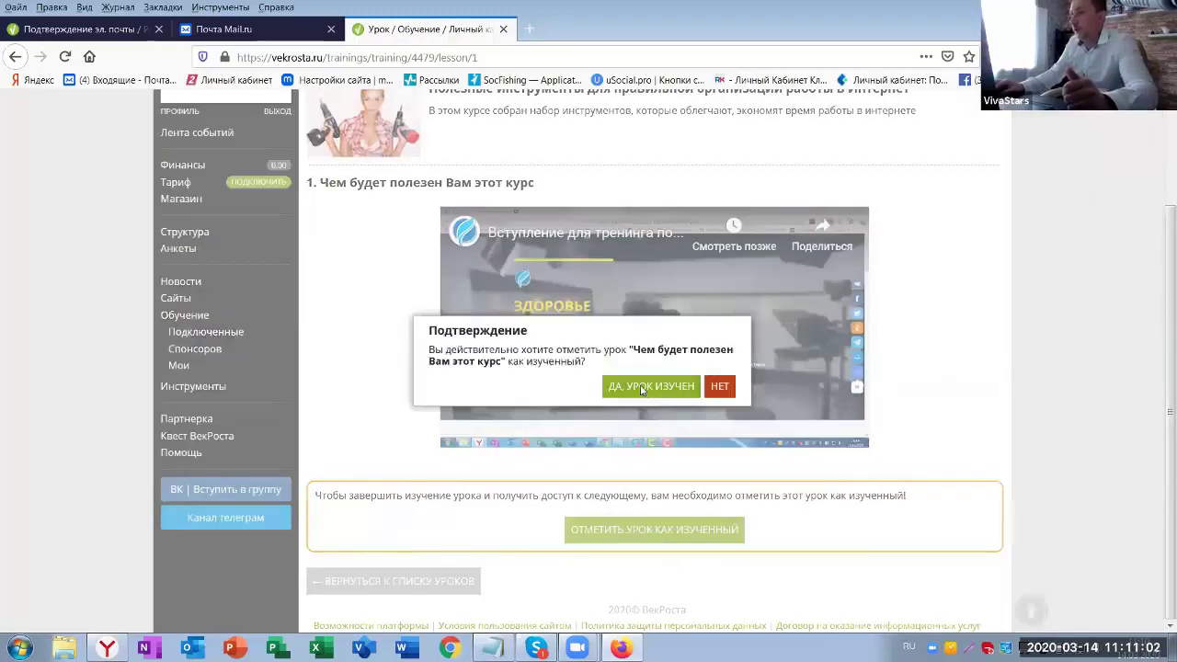
click(641, 390)
click(599, 384)
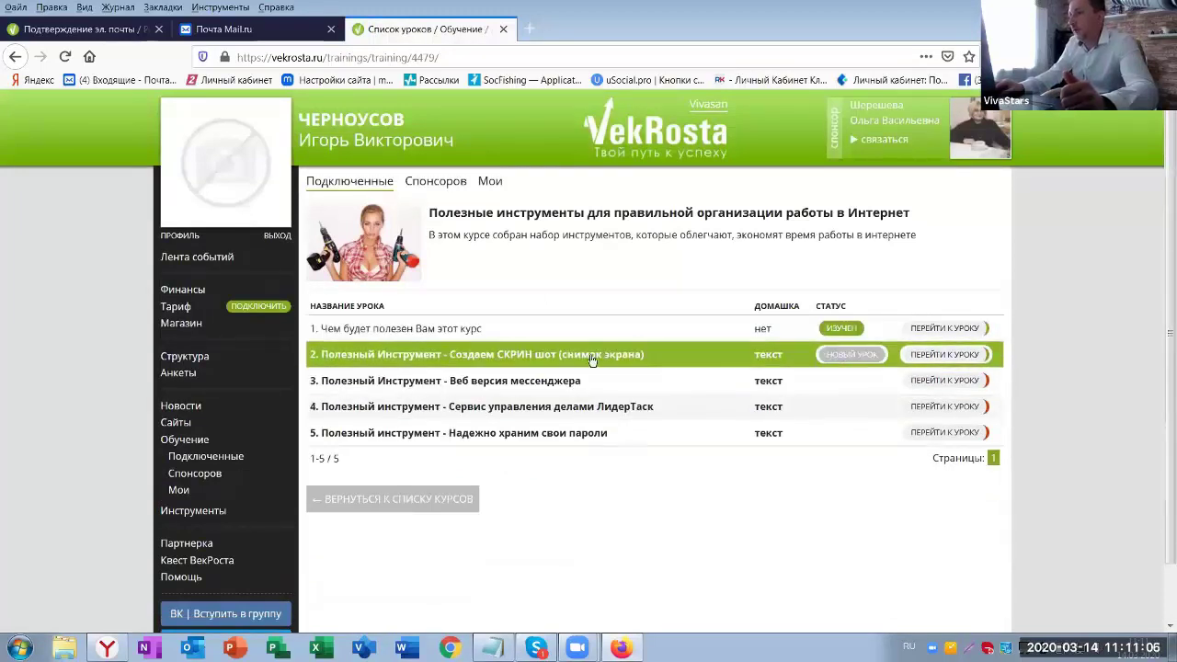
- Open the lesson 2 homework on making screenshots, then the member's personal profile page
click(630, 362)
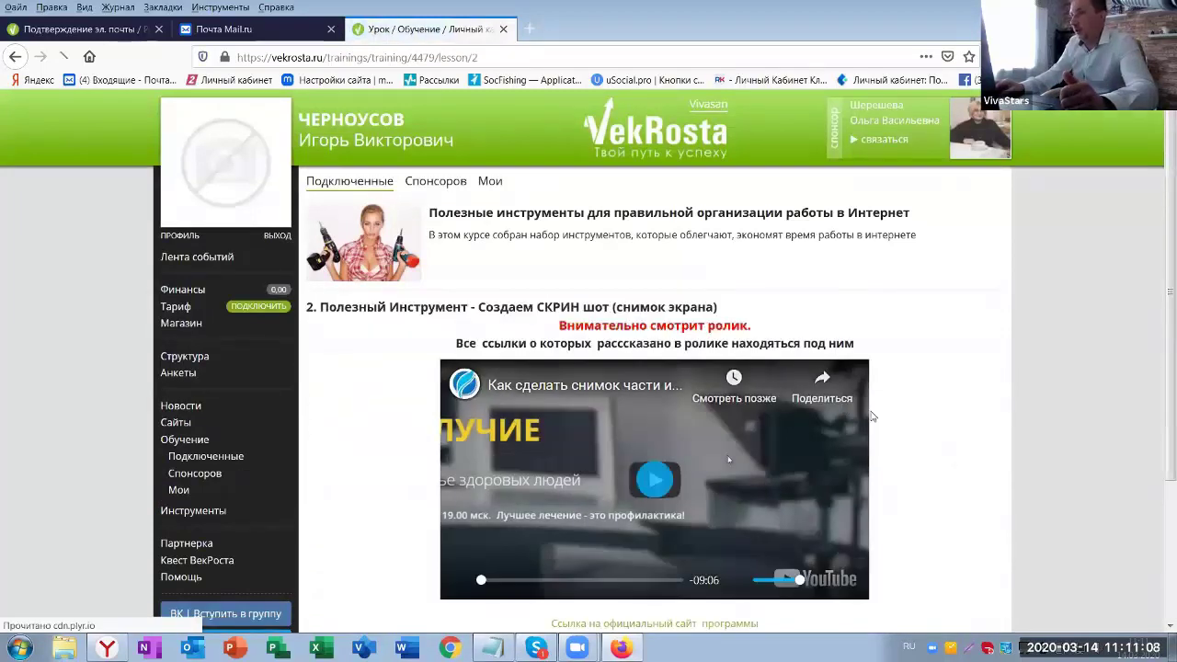
scroll(699, 359, down, 3)
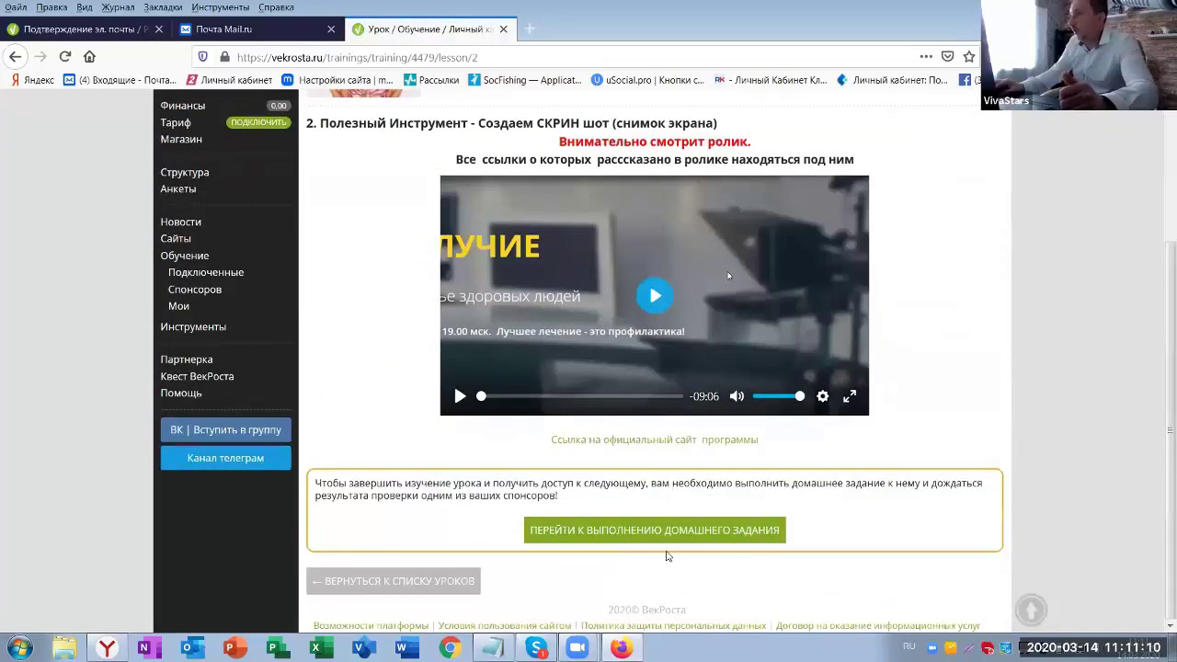
click(705, 533)
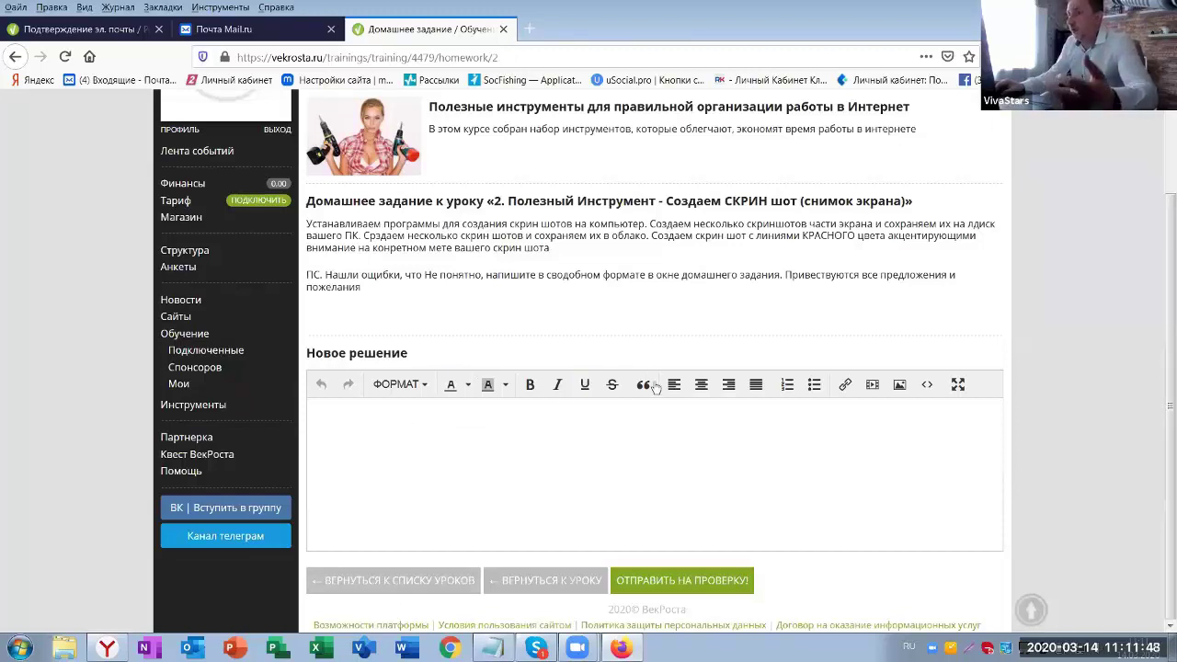
scroll(808, 272, up, 2)
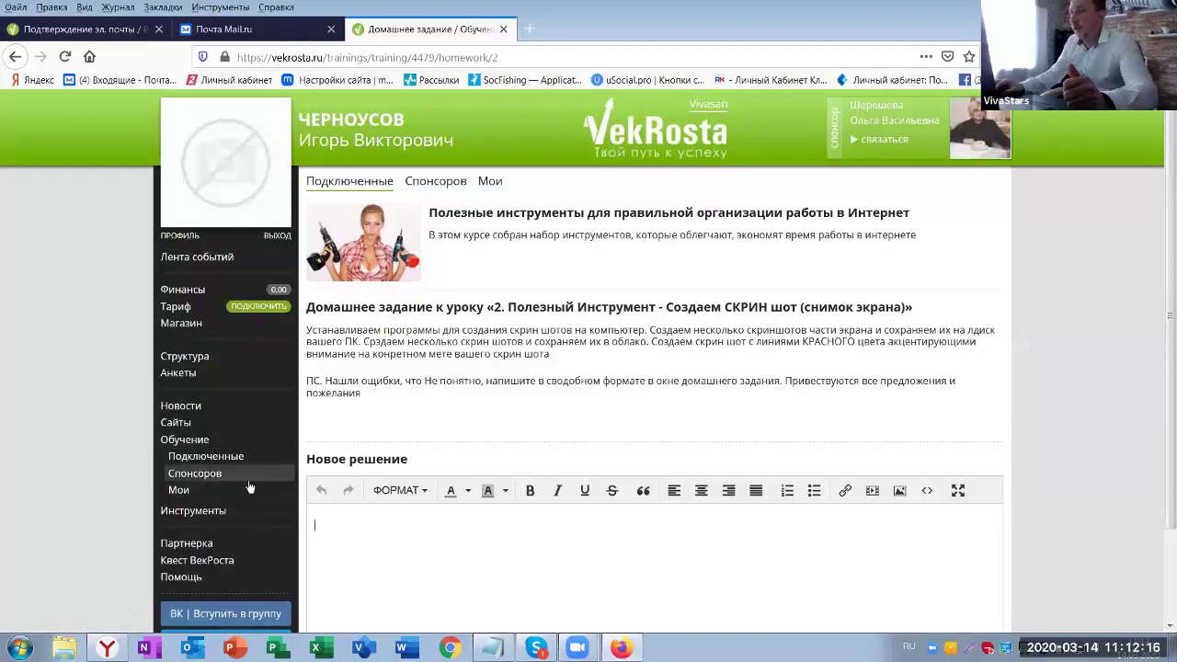
click(183, 238)
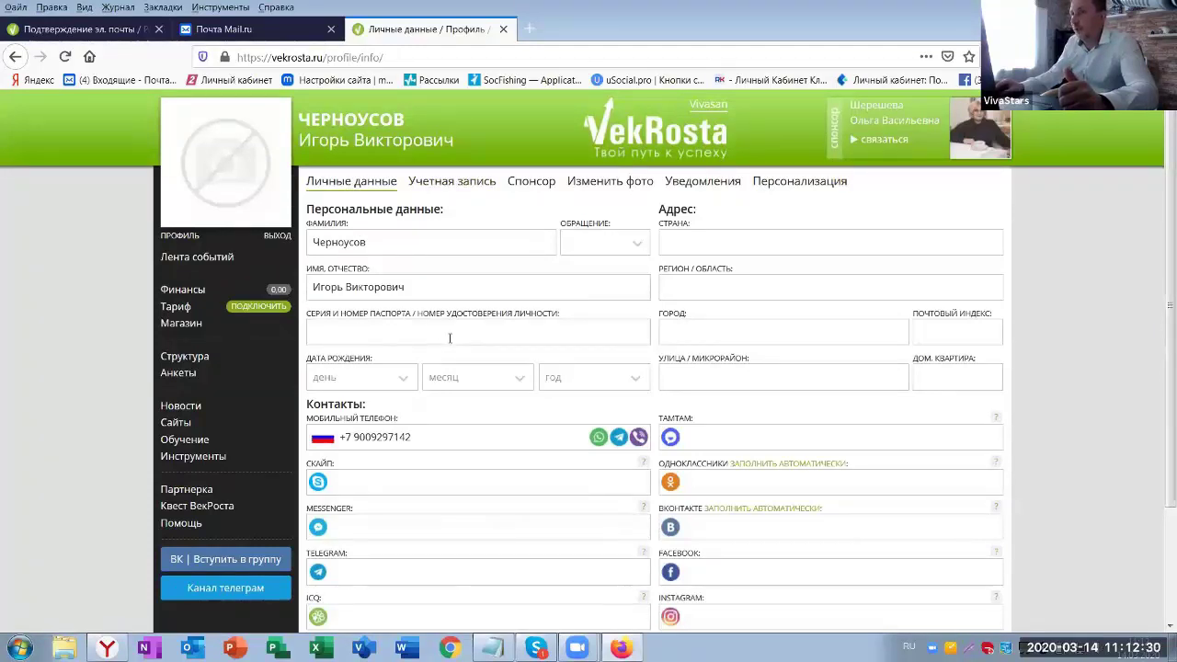
- Look through the personal data form's passport, Skype and Telegram fields, leaving them empty, then reach the country field
scroll(455, 304, down, 3)
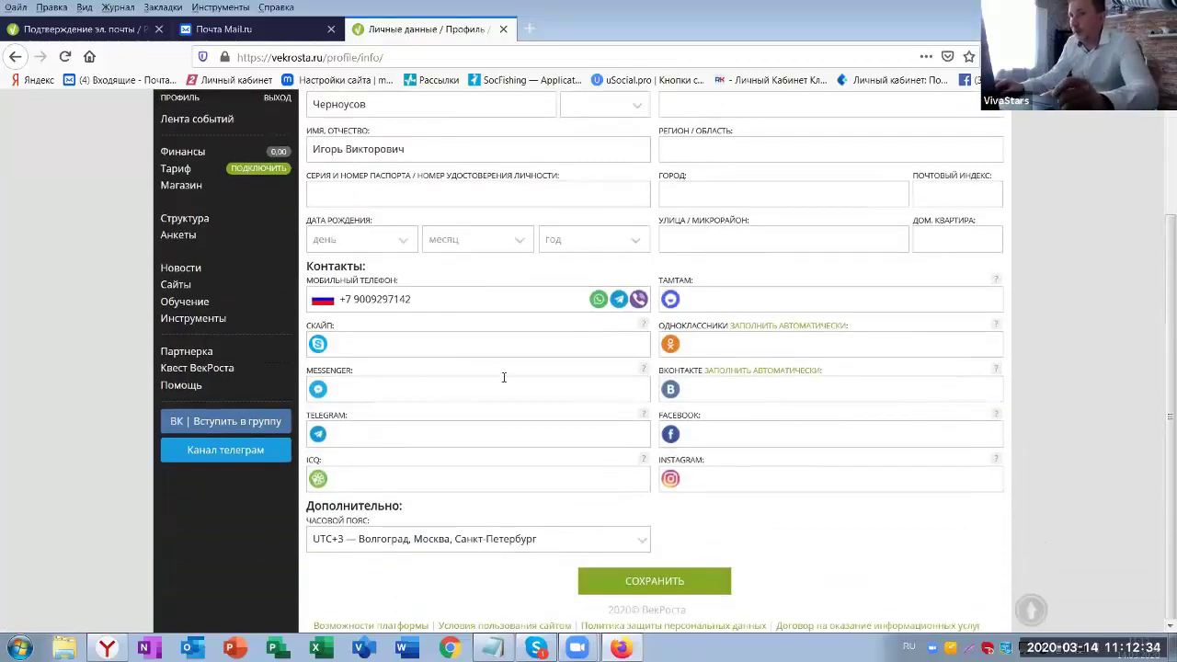
scroll(504, 377, up, 3)
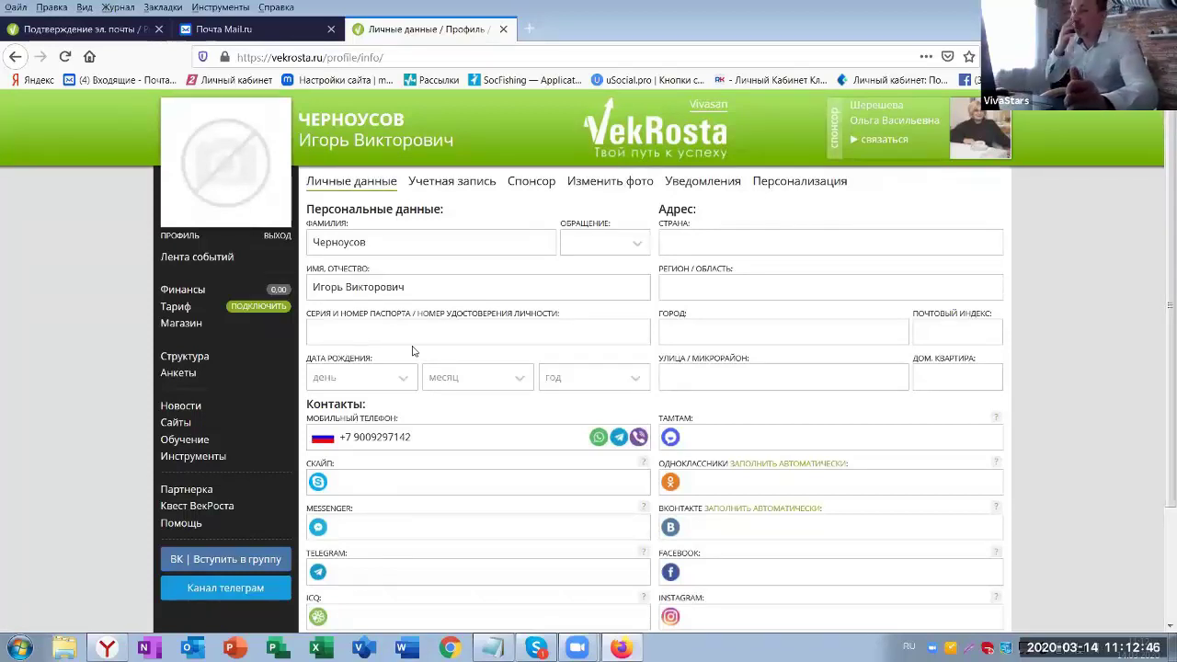
click(326, 332)
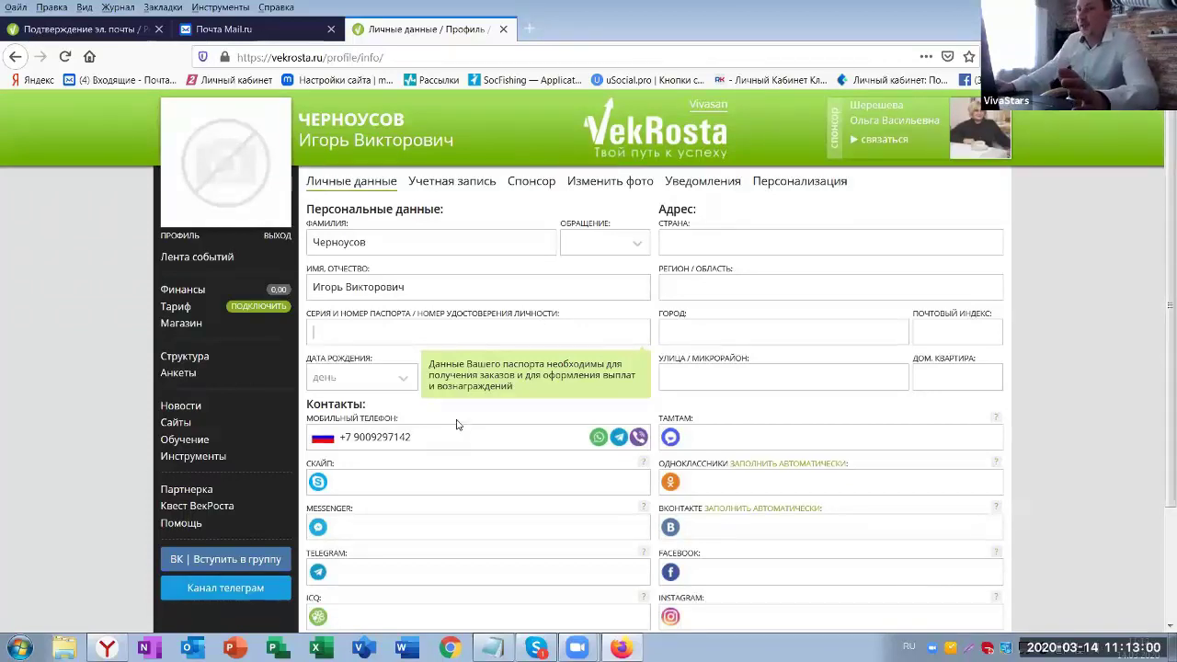
click(349, 392)
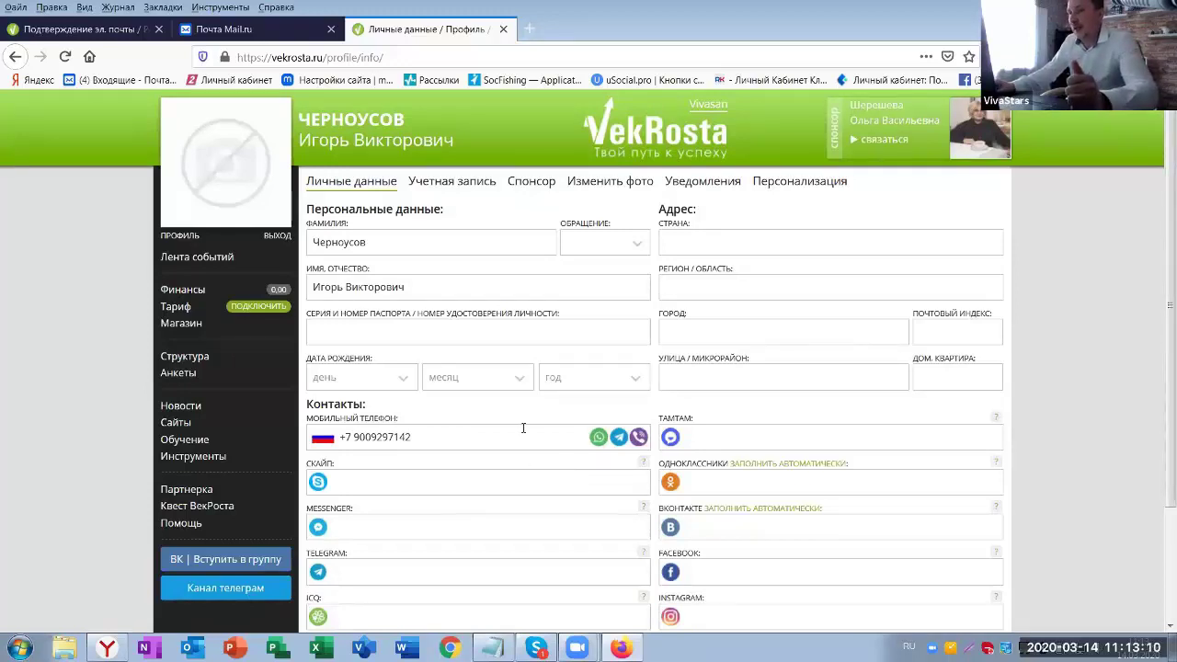
scroll(523, 428, down, 3)
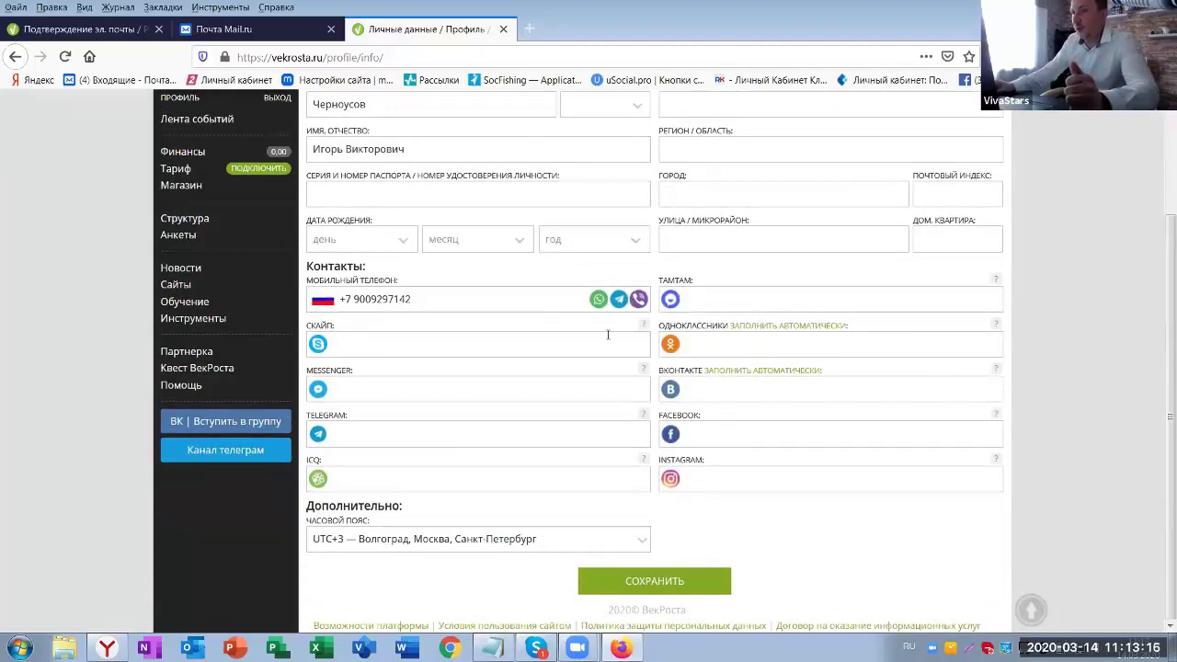
click(376, 350)
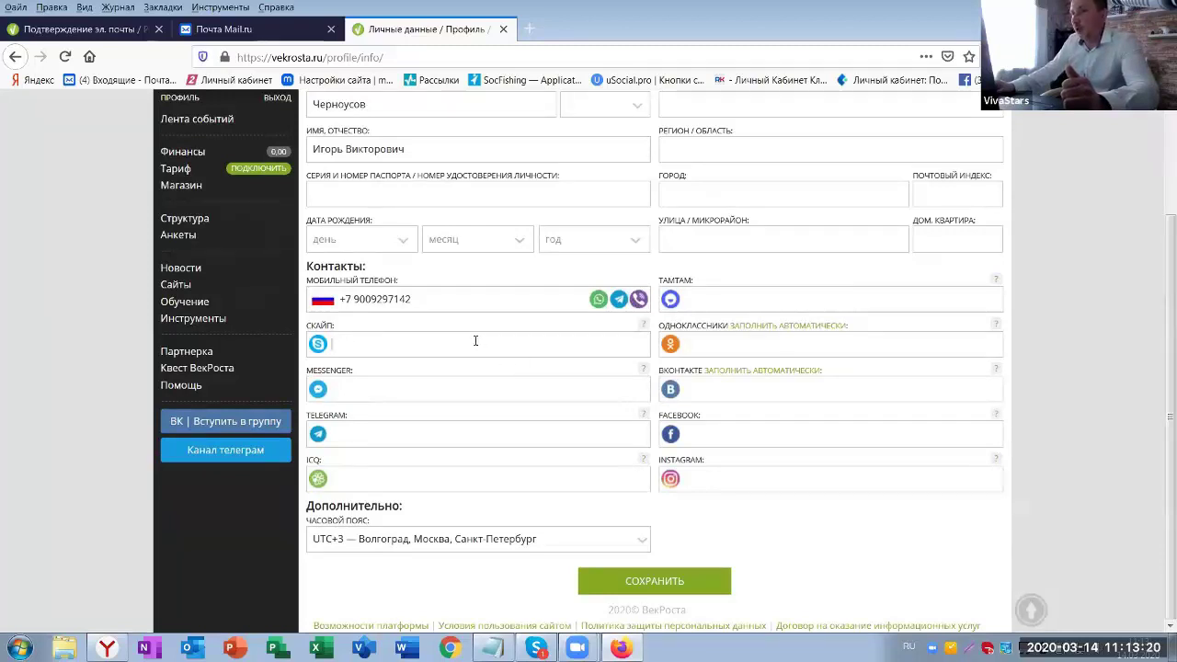
click(355, 438)
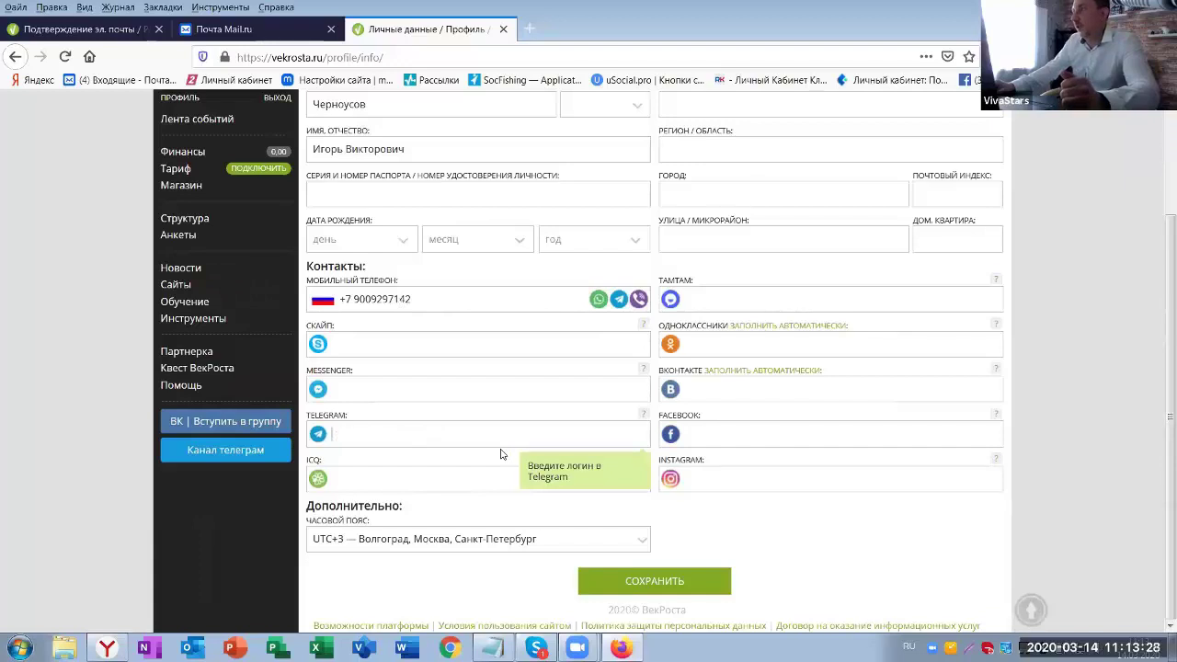
scroll(680, 241, up, 3)
click(680, 240)
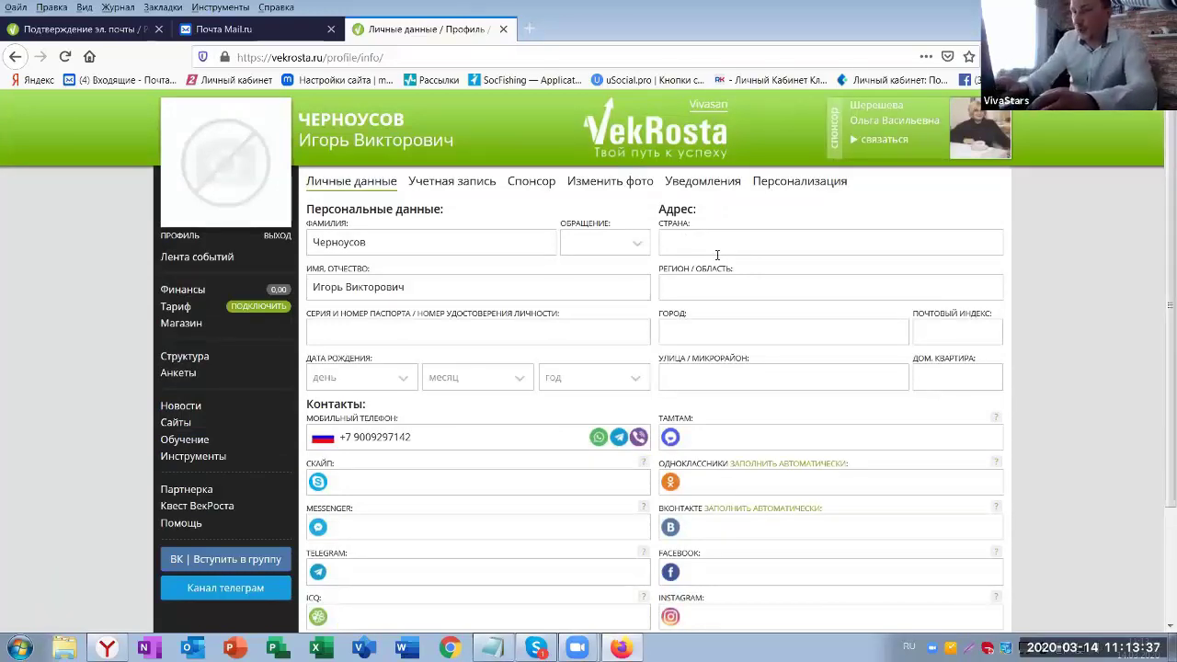
- Set the profile address to Россия, Воронежская обл., Воронеж
text(Ро)
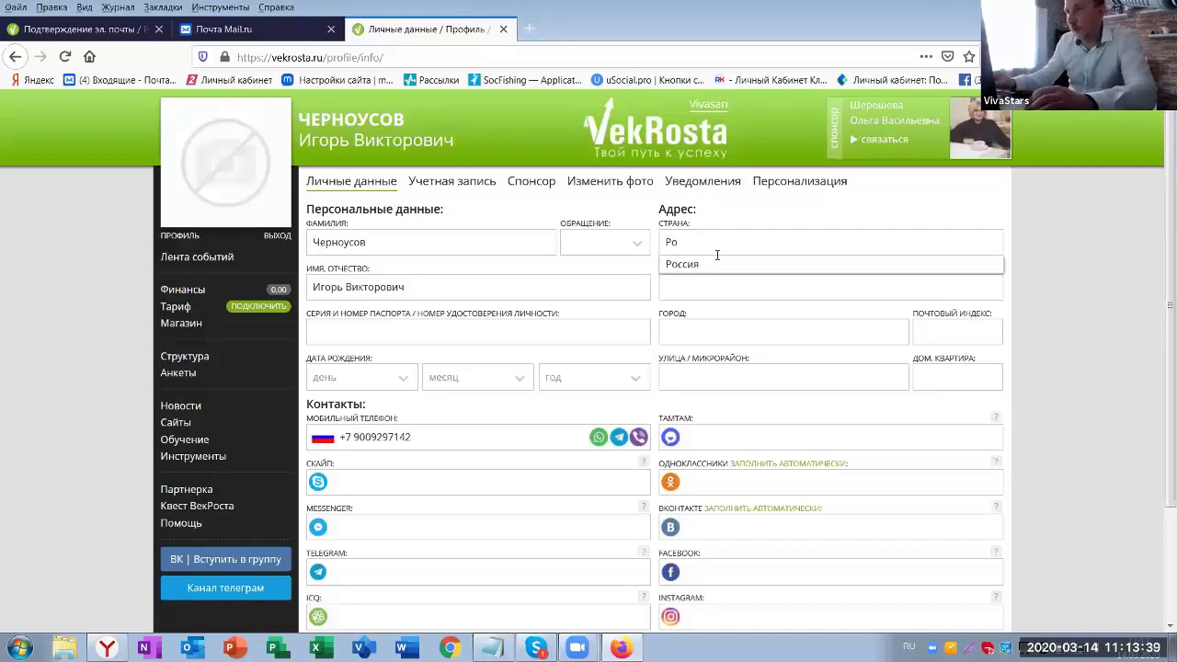
click(670, 266)
click(680, 293)
text(Вороне)
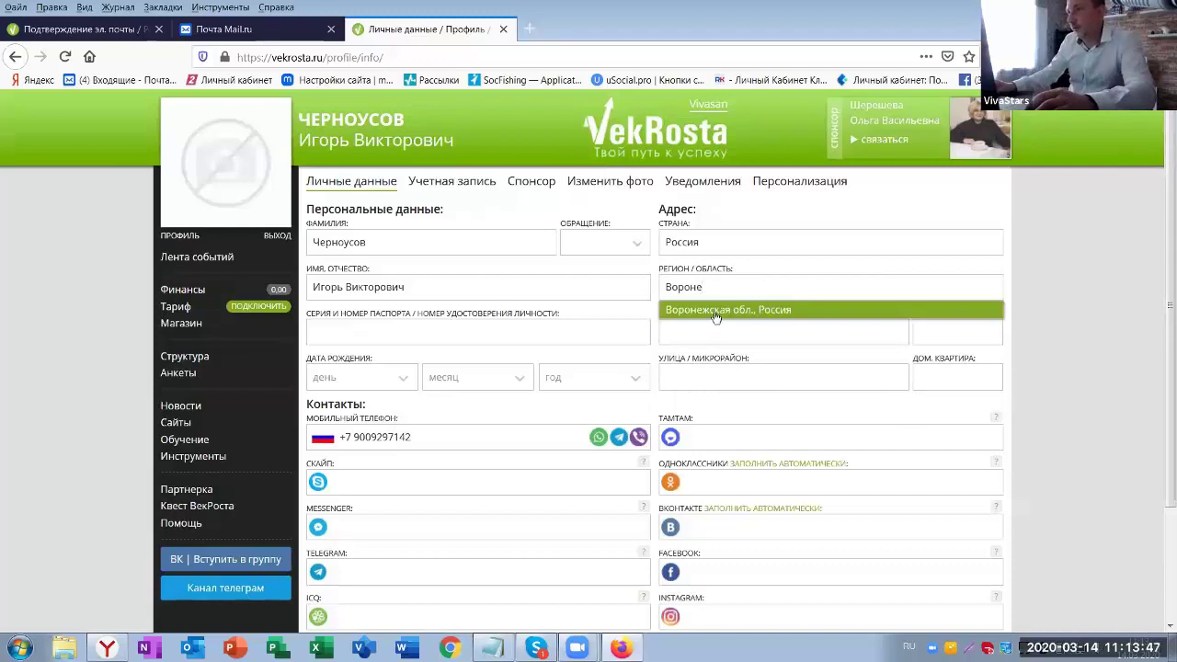
click(716, 312)
click(697, 336)
text(В)
click(698, 407)
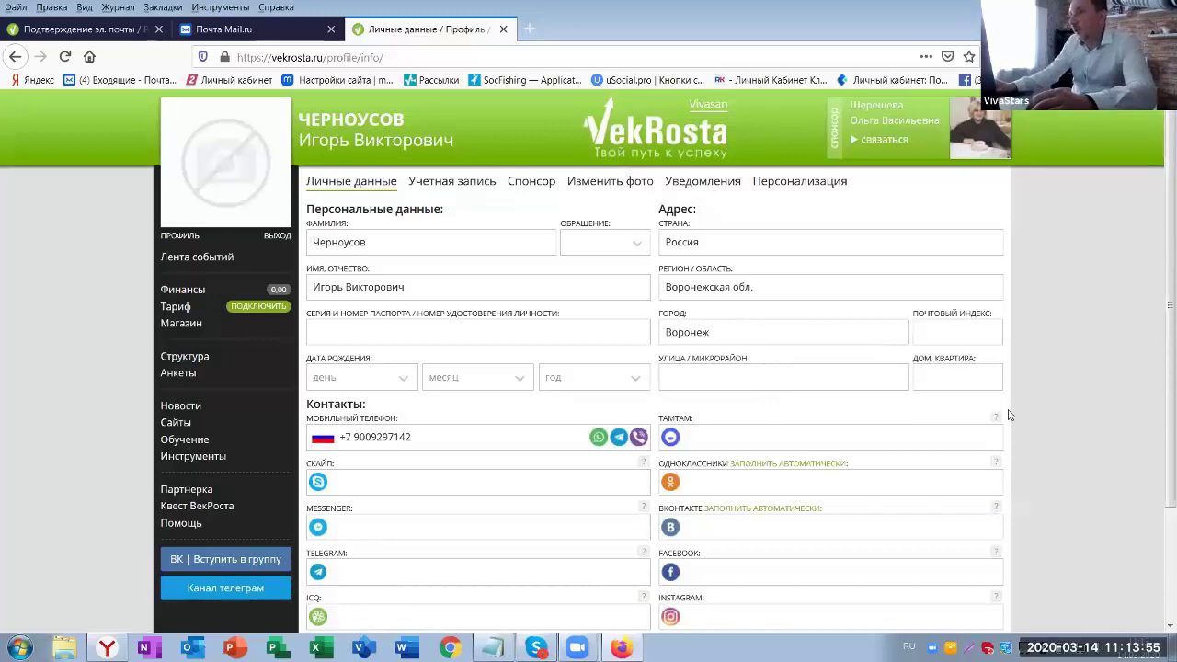
click(687, 380)
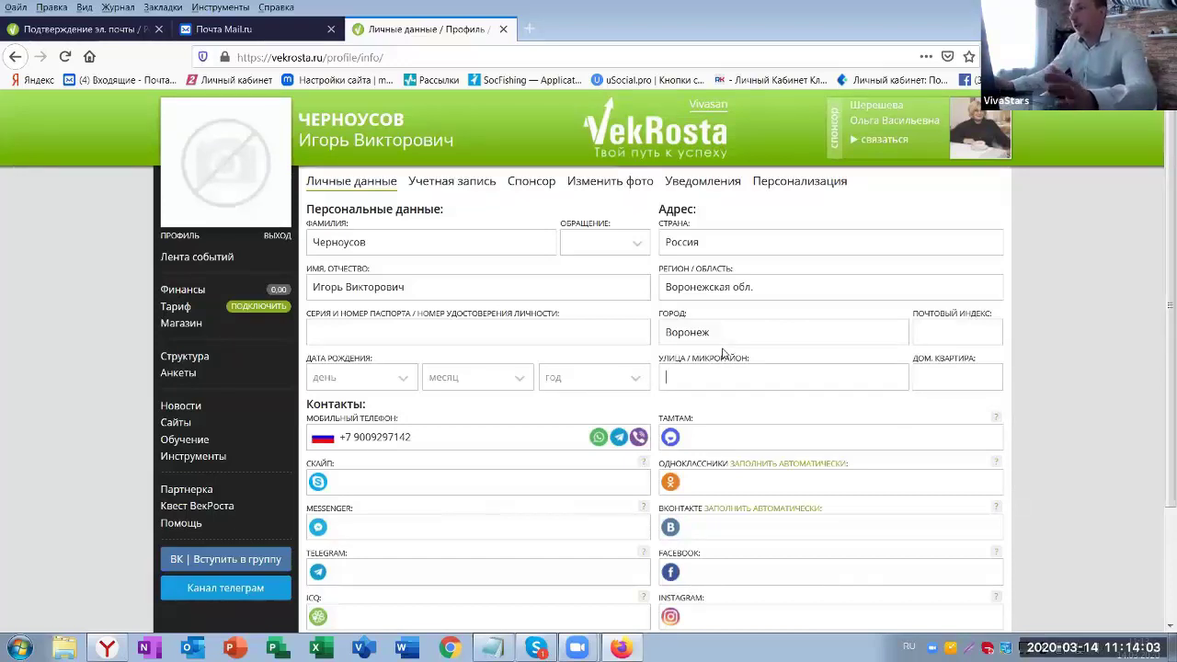
- Go through the Odnoklassniki, VKontakte, Facebook and Instagram contact fields, then switch to Yandex Browser
scroll(721, 352, down, 3)
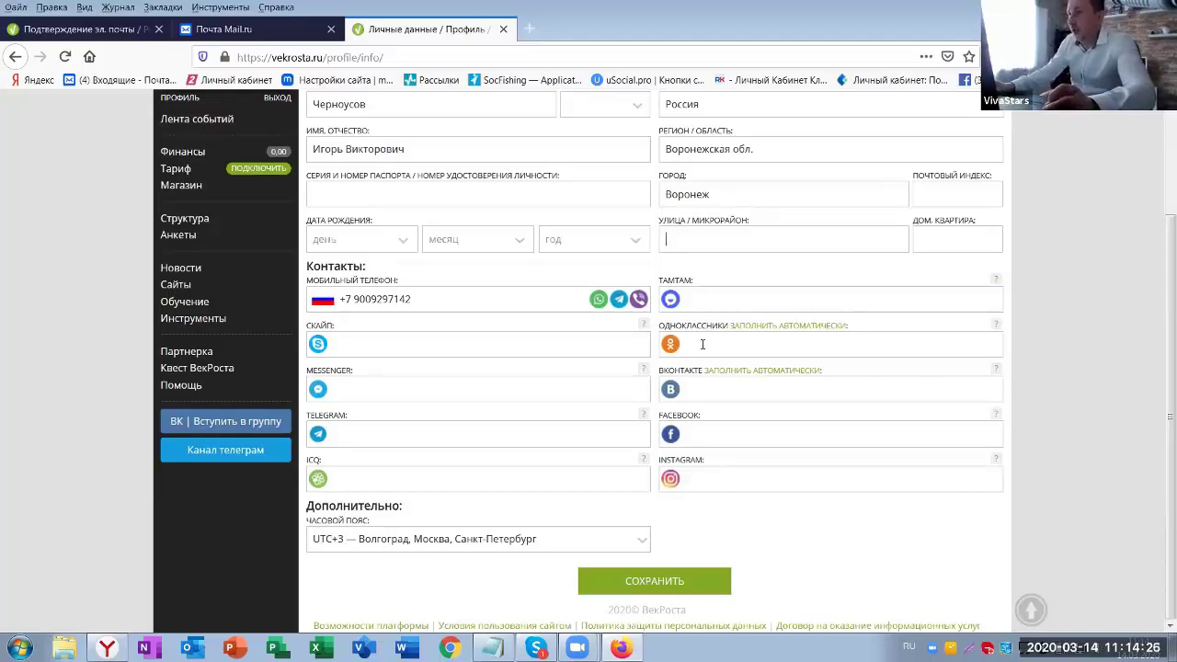
click(717, 377)
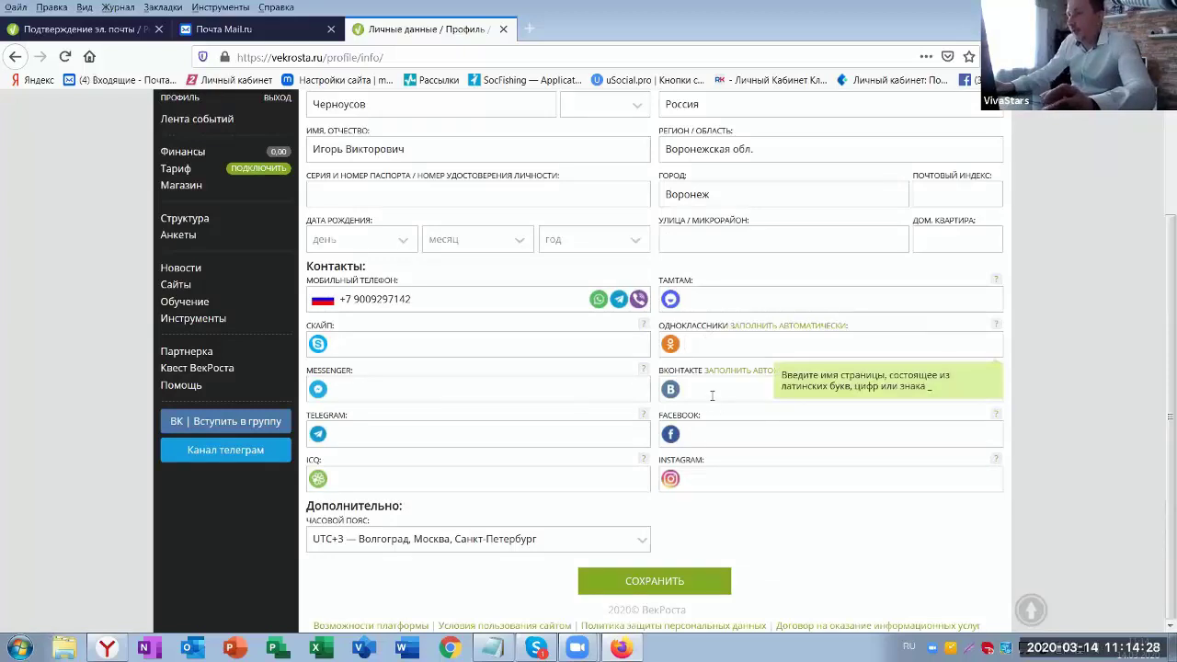
click(708, 389)
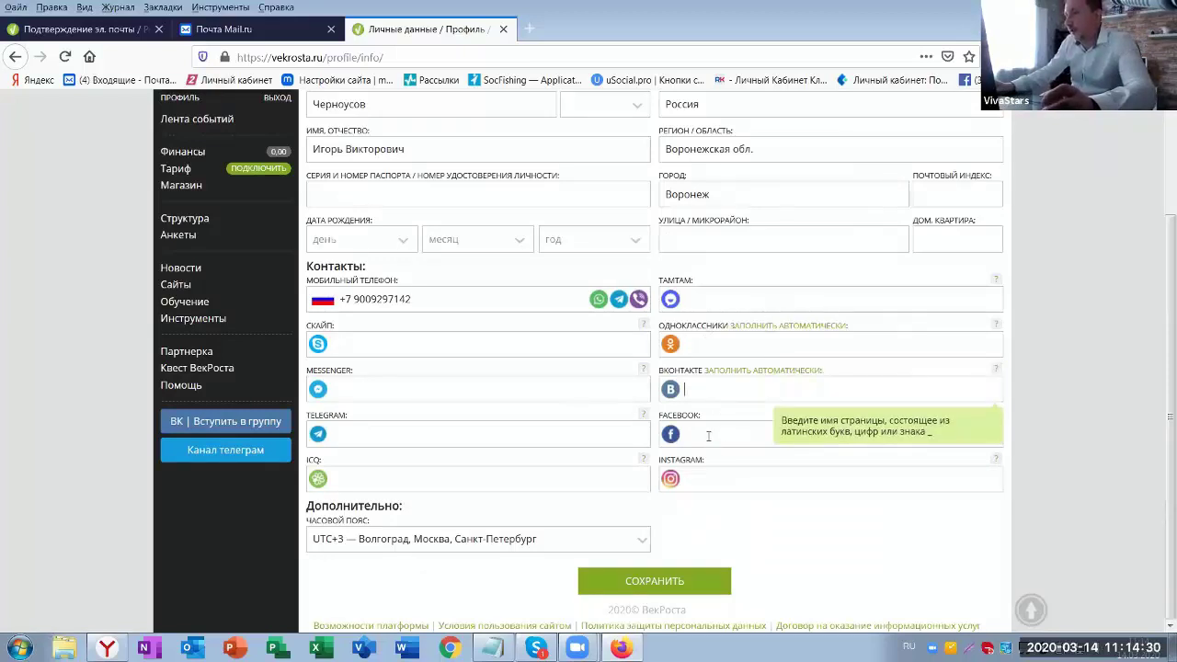
click(710, 439)
click(701, 479)
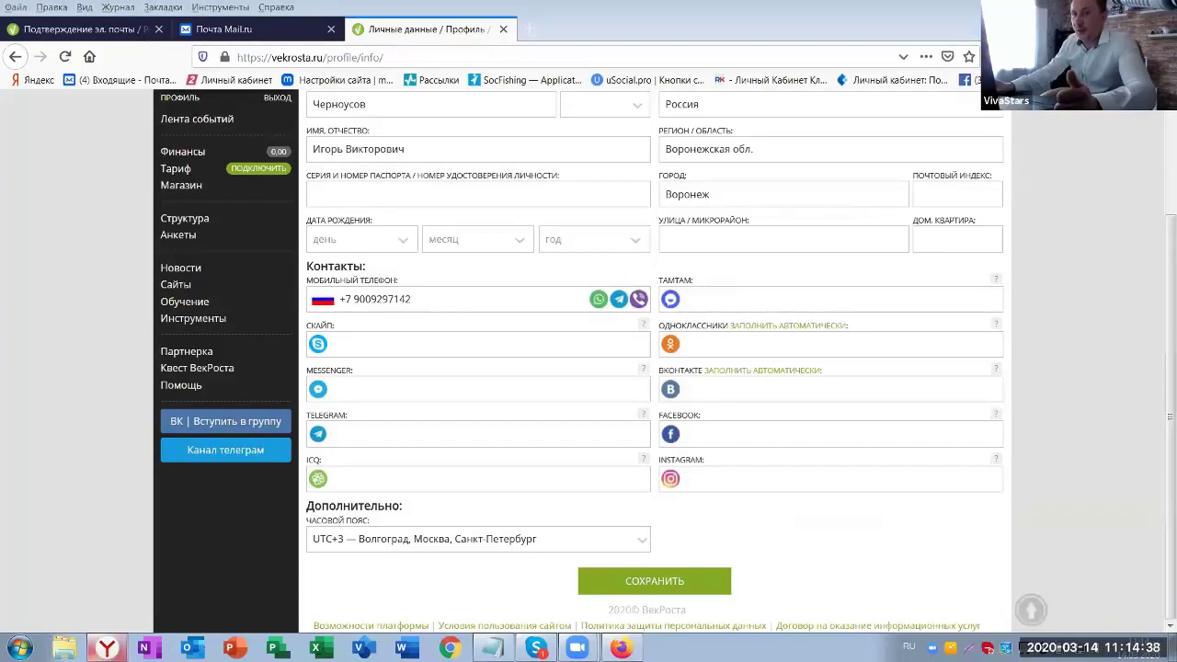
click(110, 649)
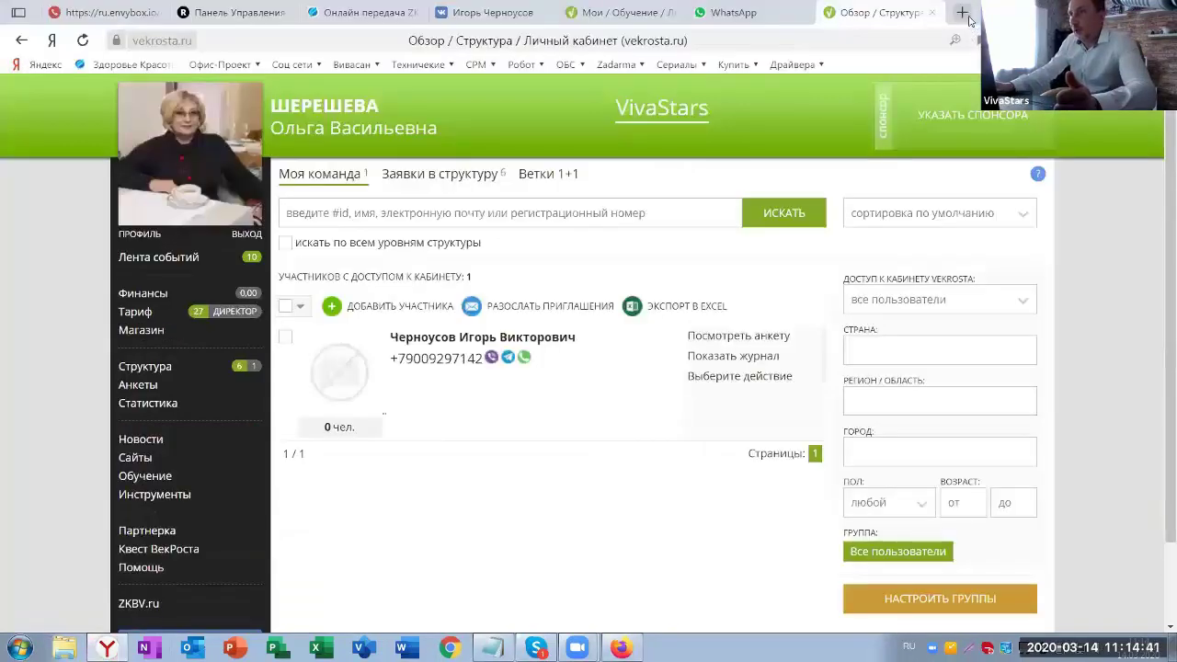
- Open Odnoklassniki (ok.ru) in a new tab from the Соц сети bookmarks and copy its address
click(962, 12)
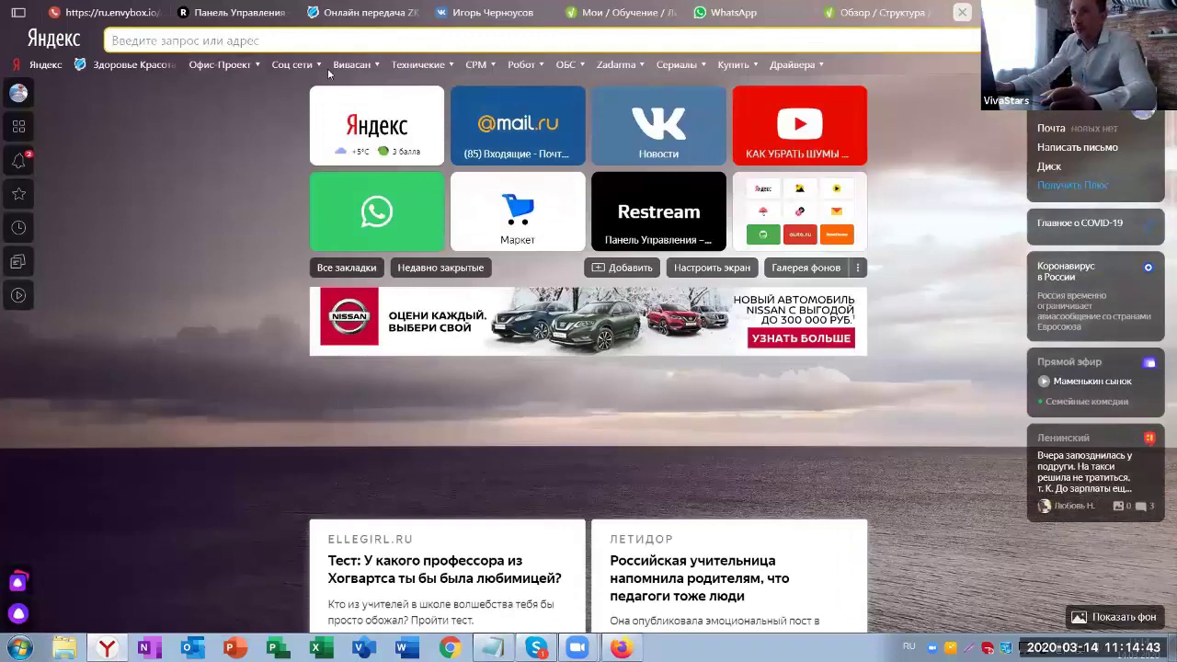
click(318, 66)
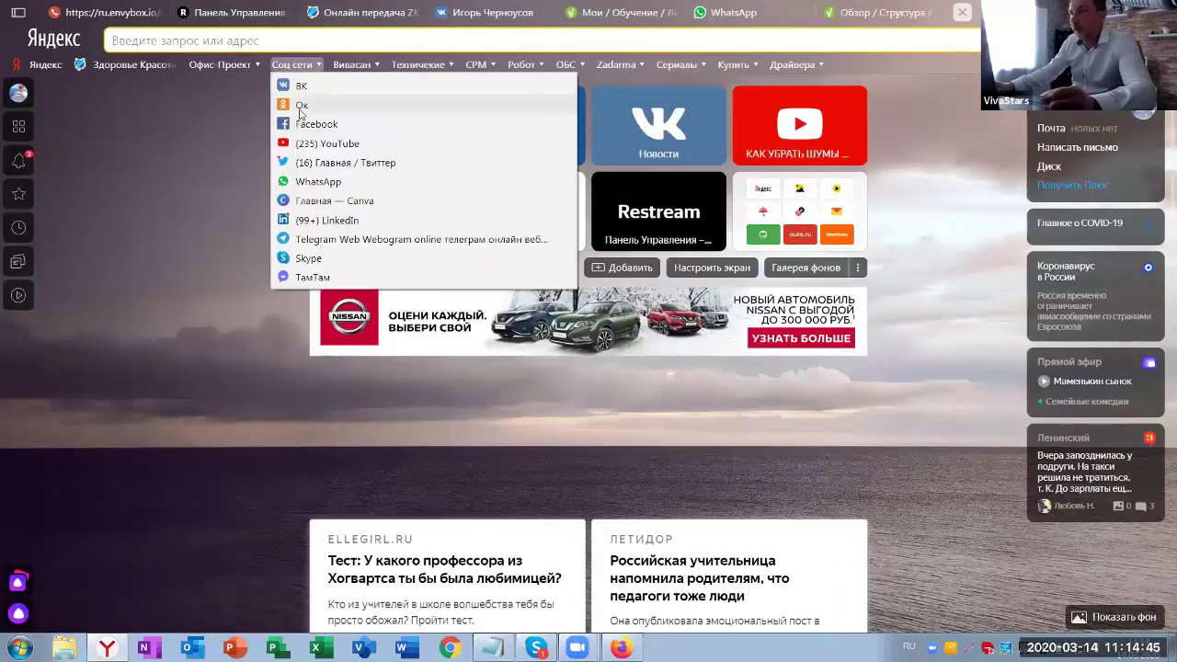
click(301, 107)
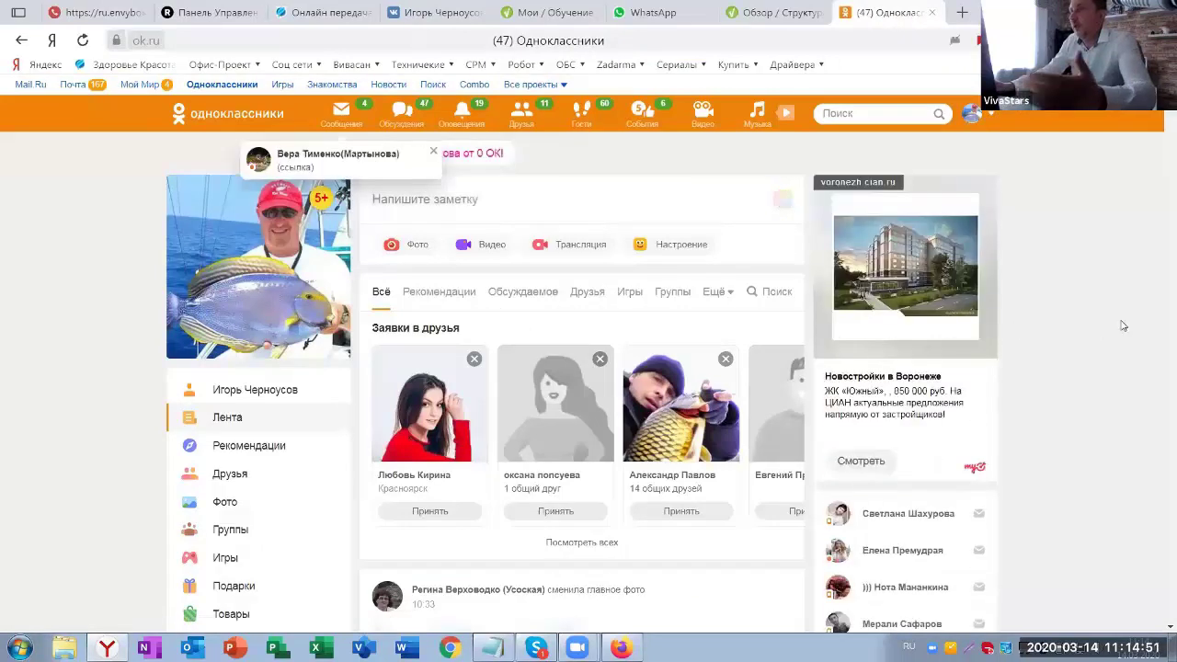
right_click(170, 44)
click(202, 95)
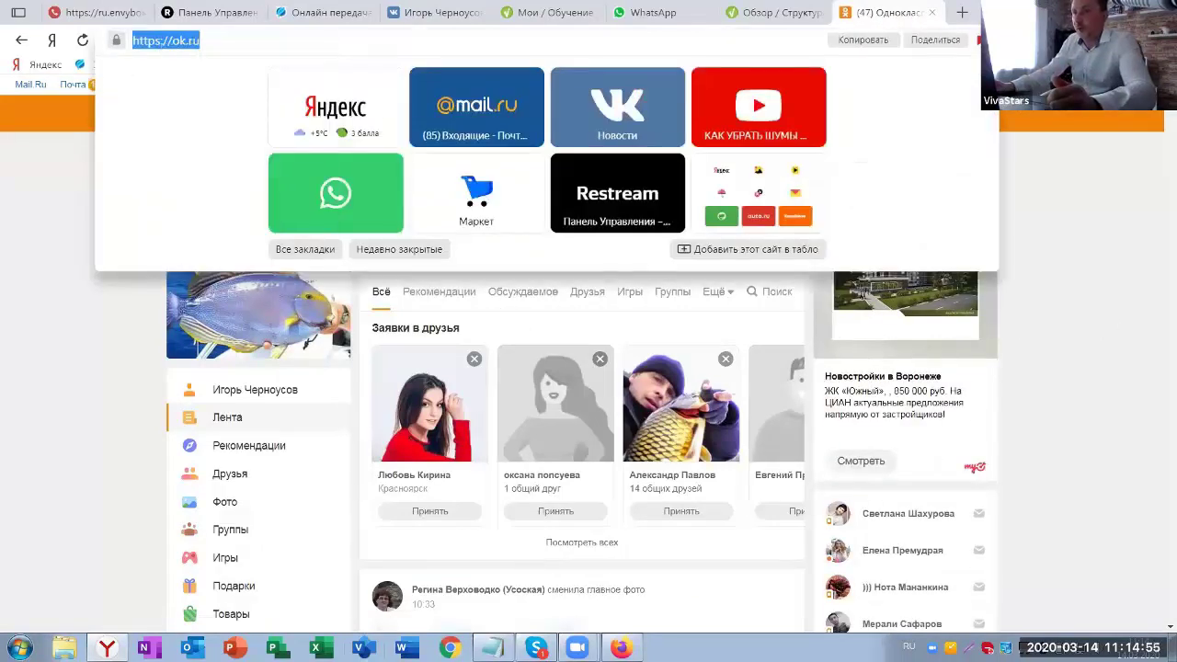
click(492, 648)
click(352, 481)
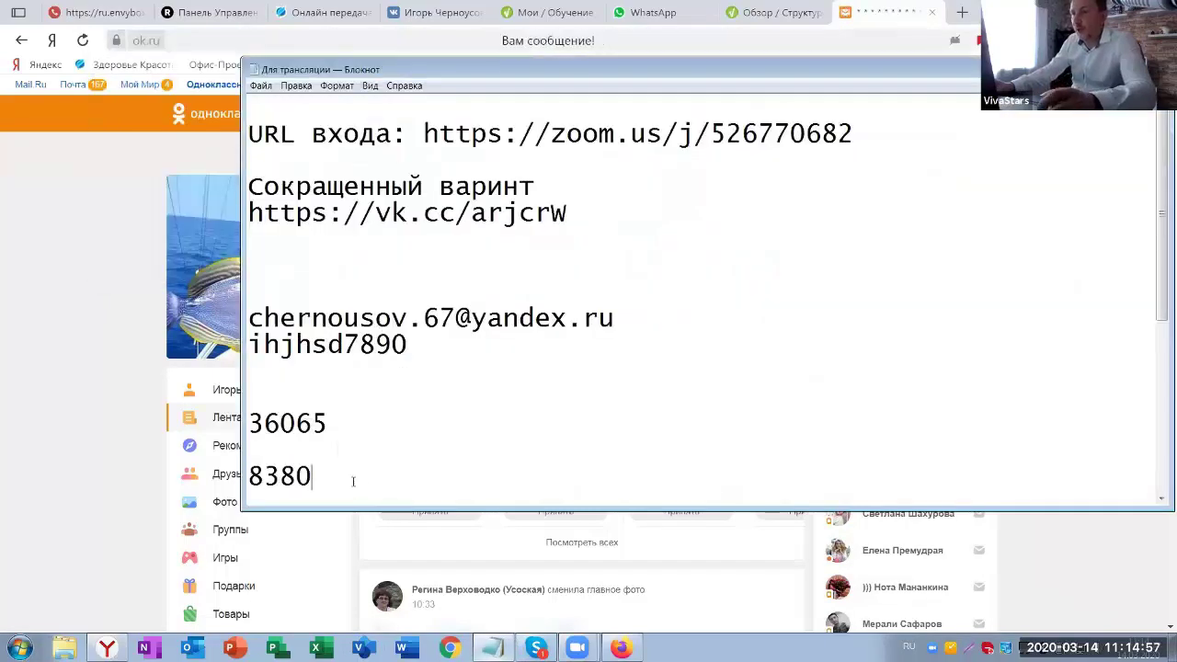
key(Return)
key(Return)
key(Return)
text(https://ok.ru/)
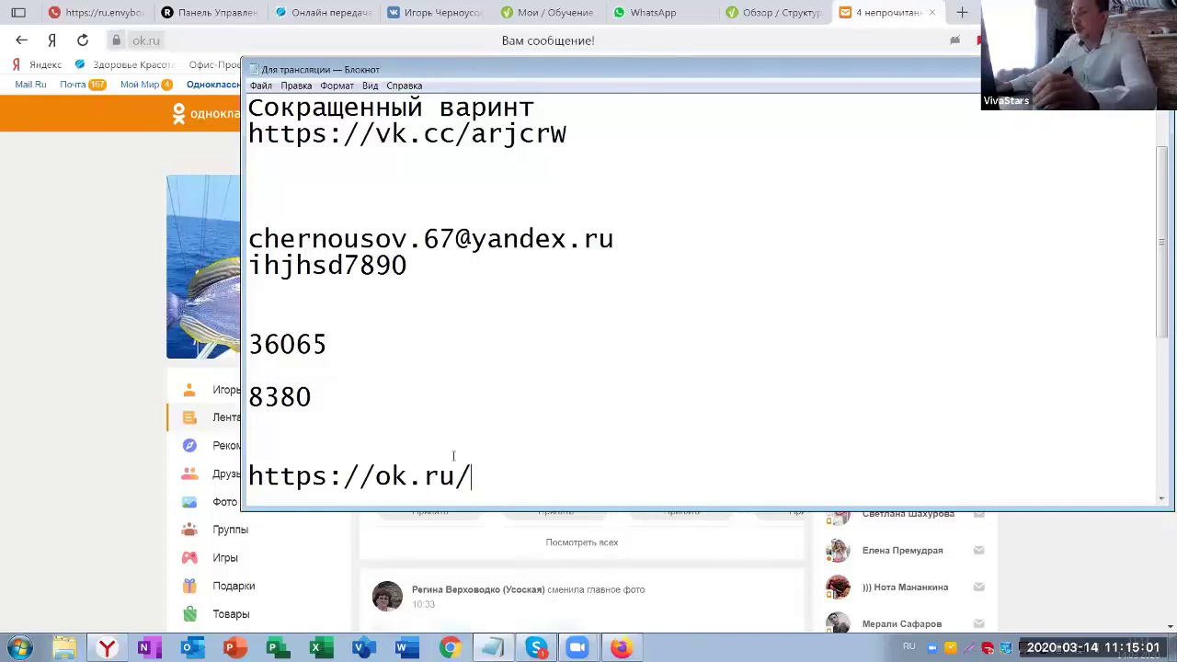
drag(471, 475, 225, 472)
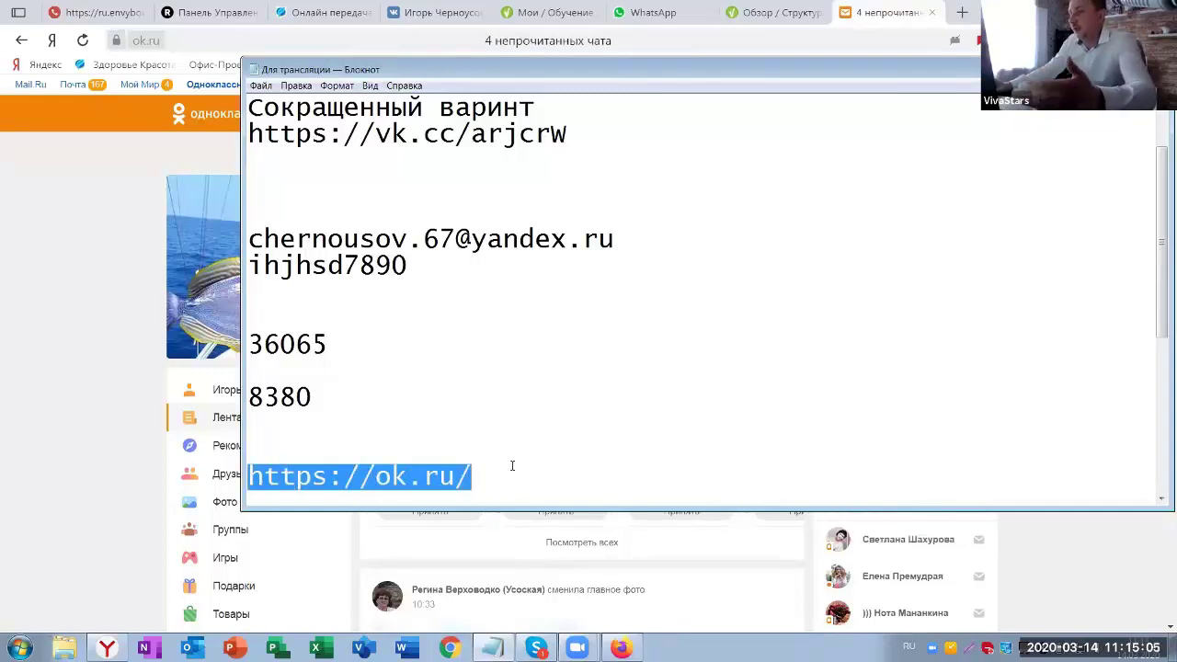
- Copy the member's own Odnoklassniki profile address and put the cursor in VekRosta's Одноклассники field
click(27, 509)
scroll(977, 282, down, 1)
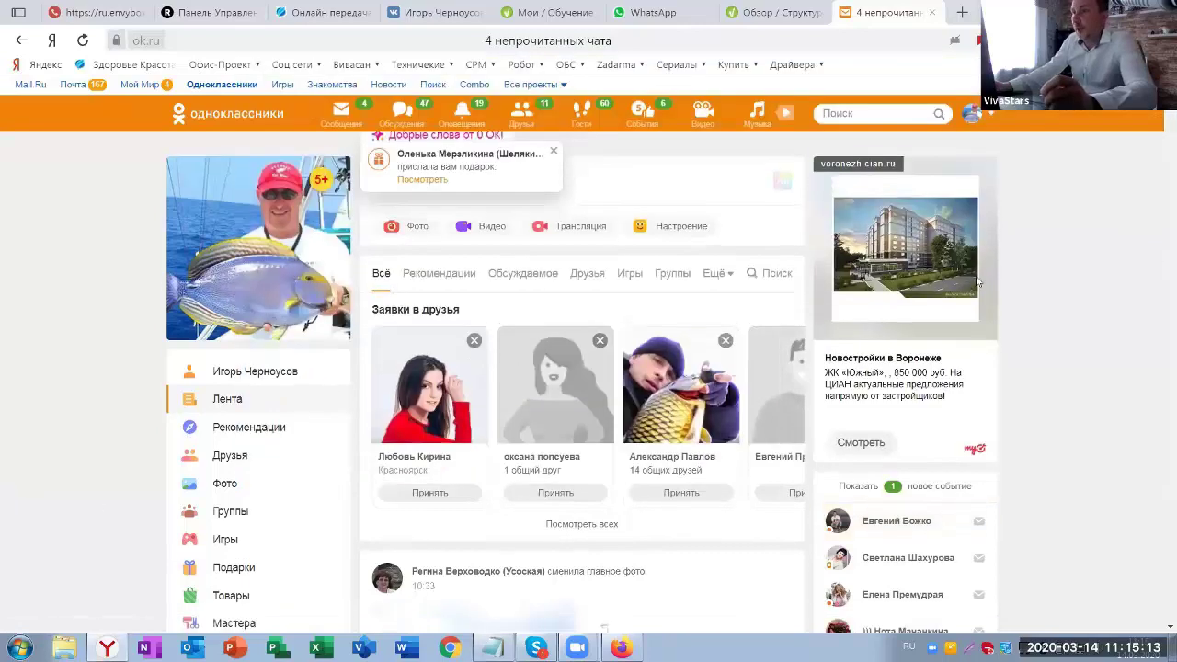
scroll(284, 267, up, 1)
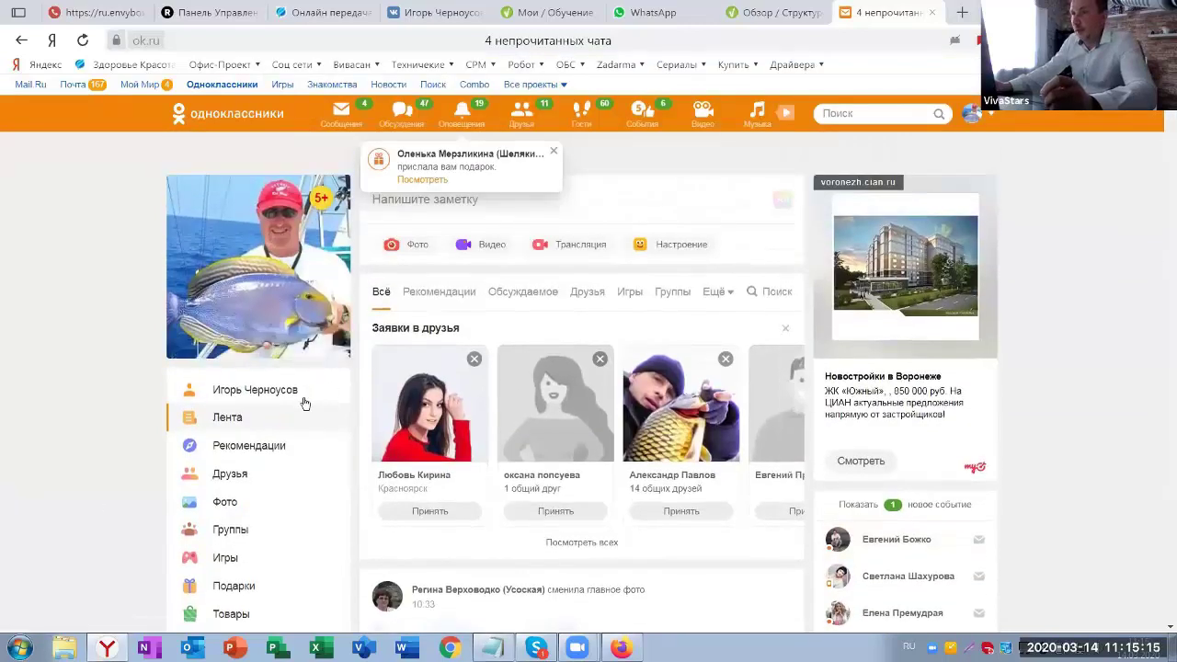
click(238, 392)
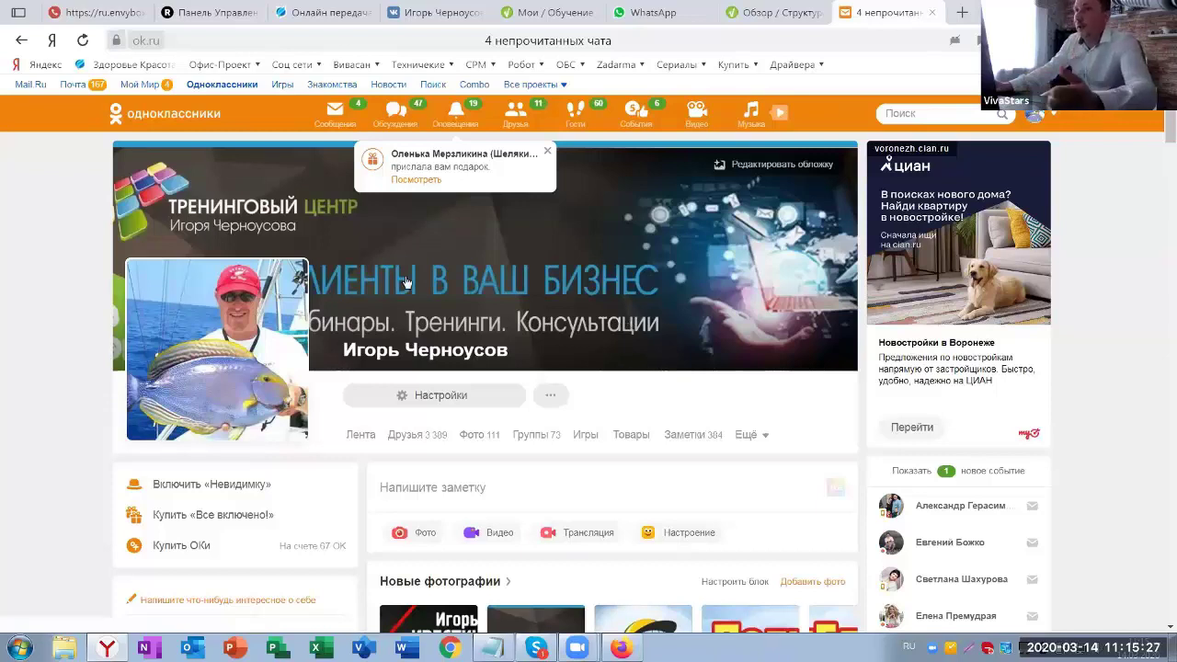
click(217, 43)
key(ctrl+c)
right_click(237, 44)
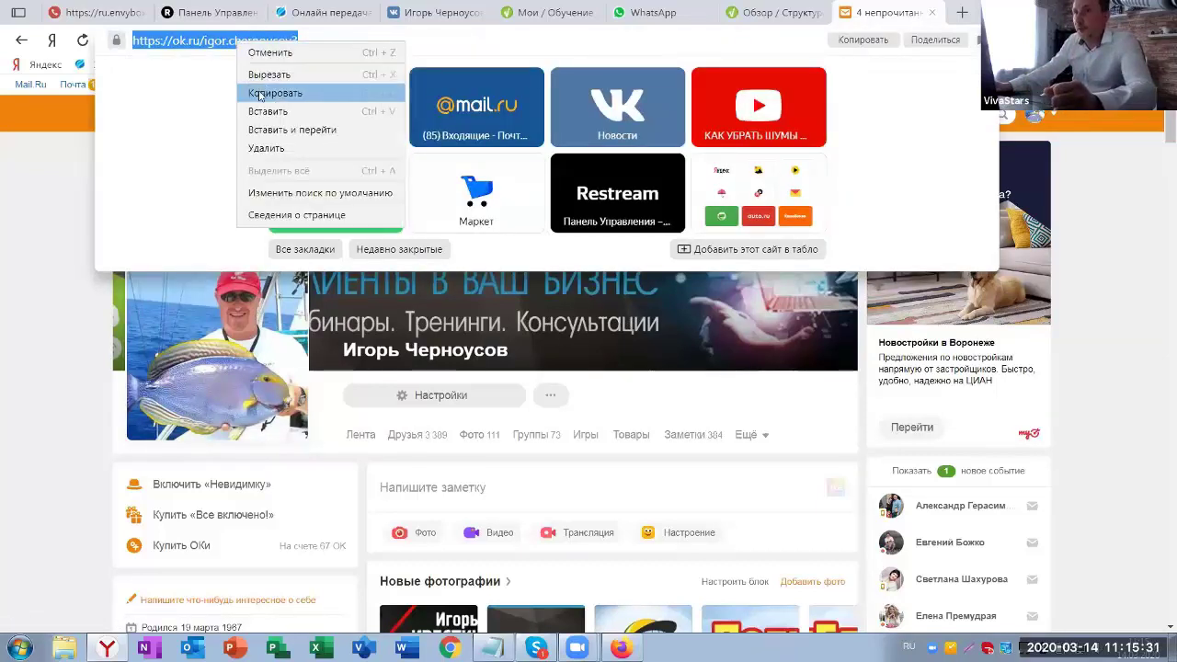
click(276, 96)
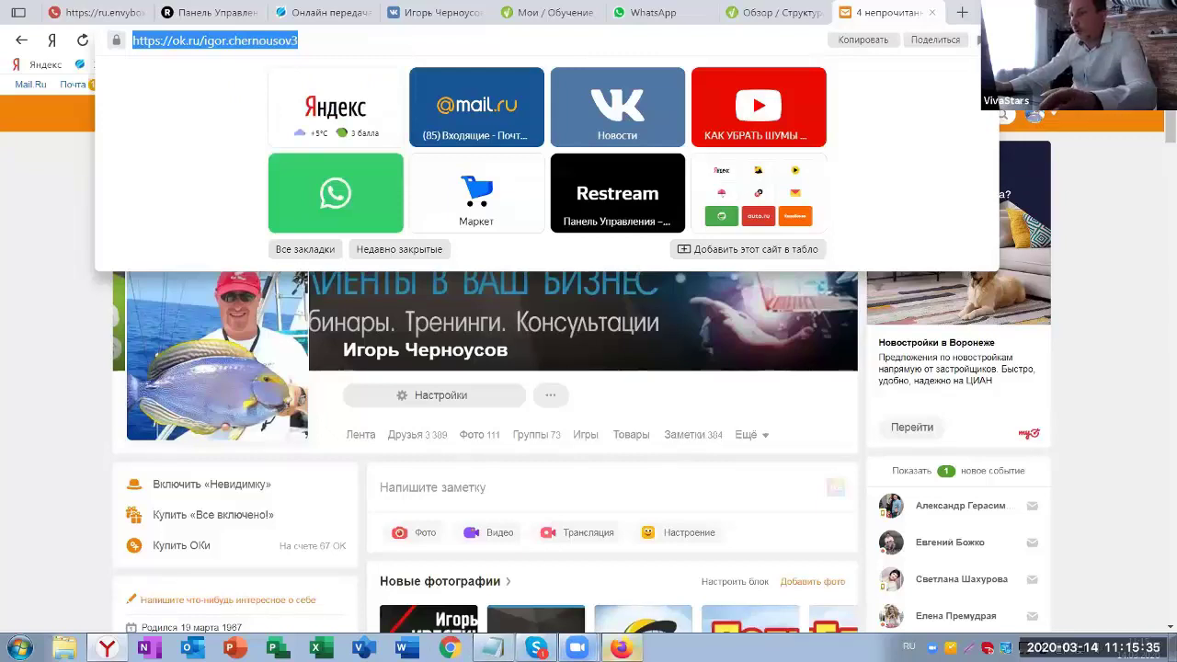
key(alt+Tab)
click(701, 343)
- Paste the Odnoklassniki address into the VekRosta field, then open the VK news feed from Соц сети
key(ctrl+v)
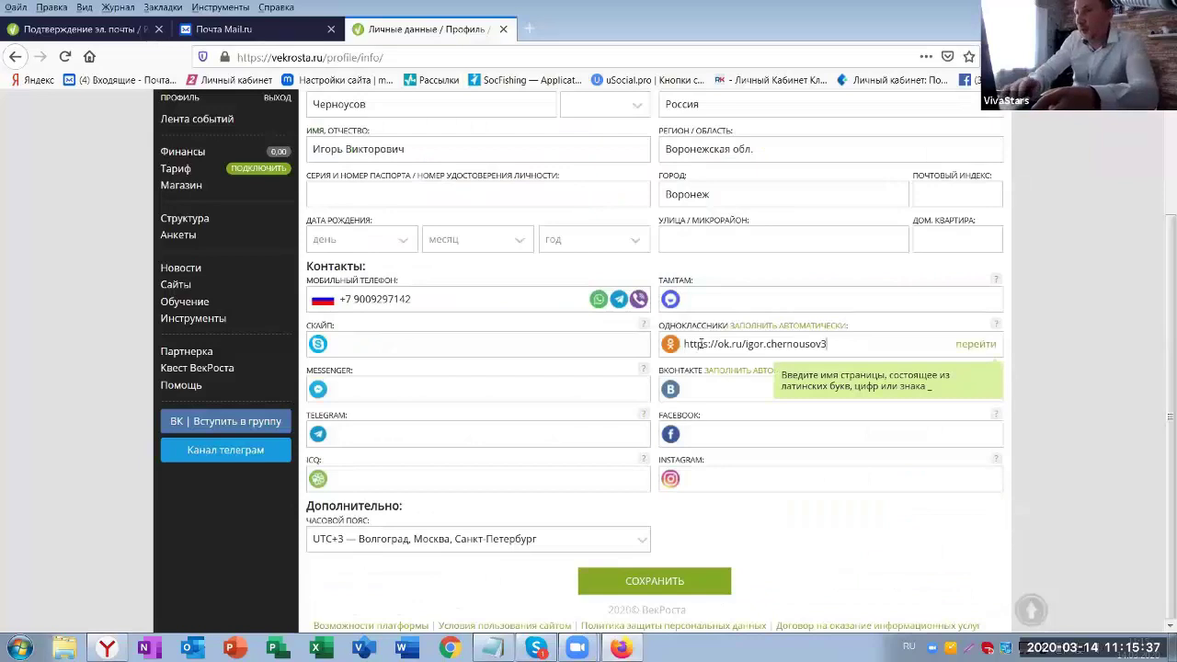
click(711, 394)
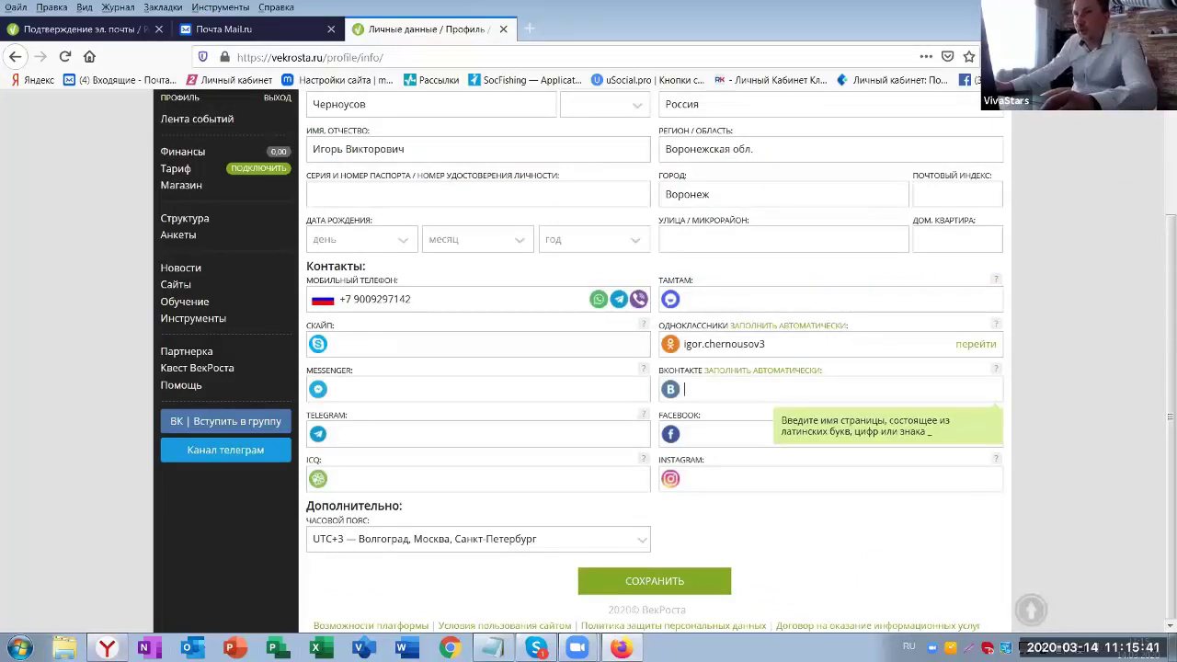
key(alt+Tab)
click(292, 64)
click(297, 85)
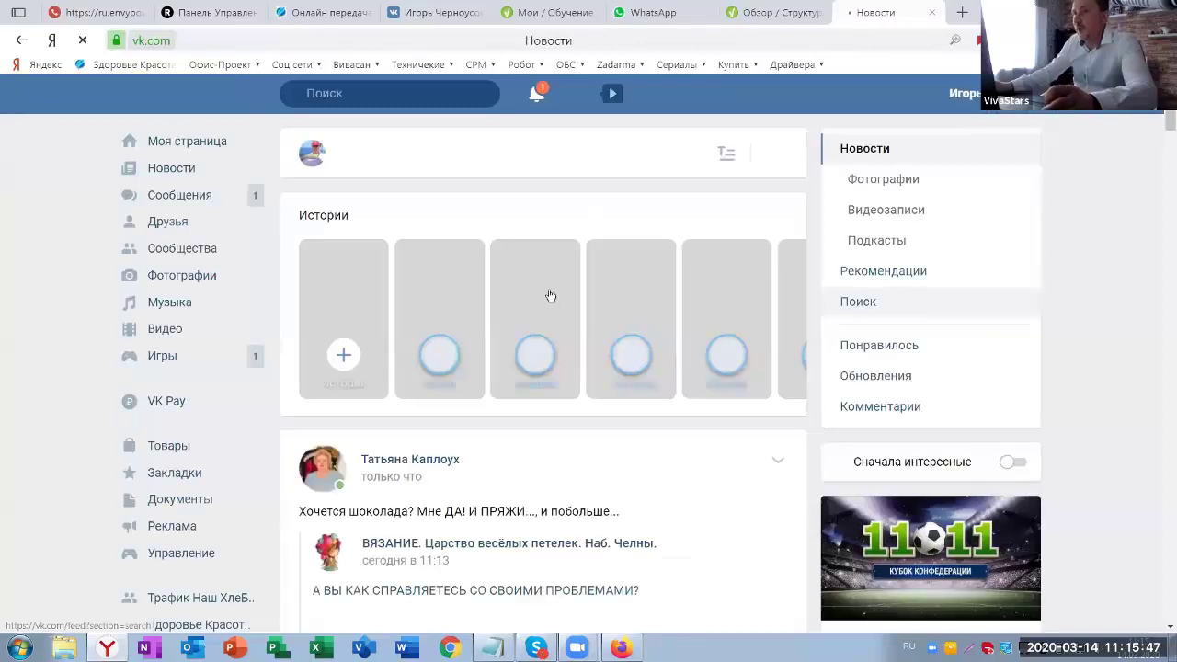
key(ctrl+l)
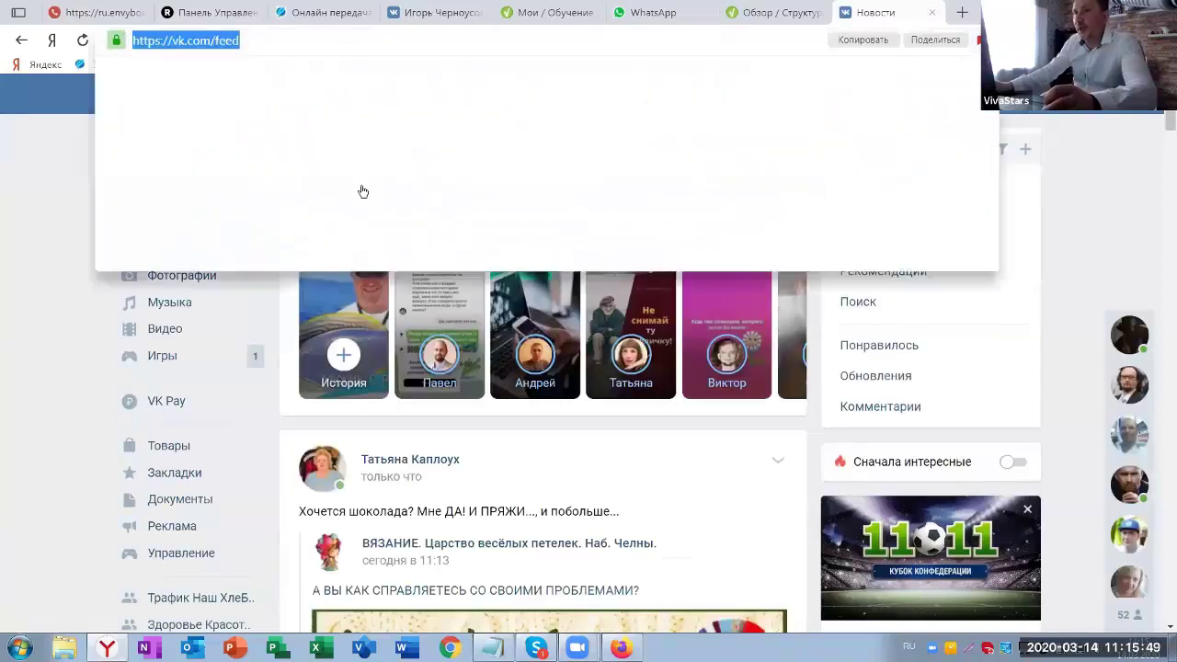
right_click(201, 41)
click(212, 86)
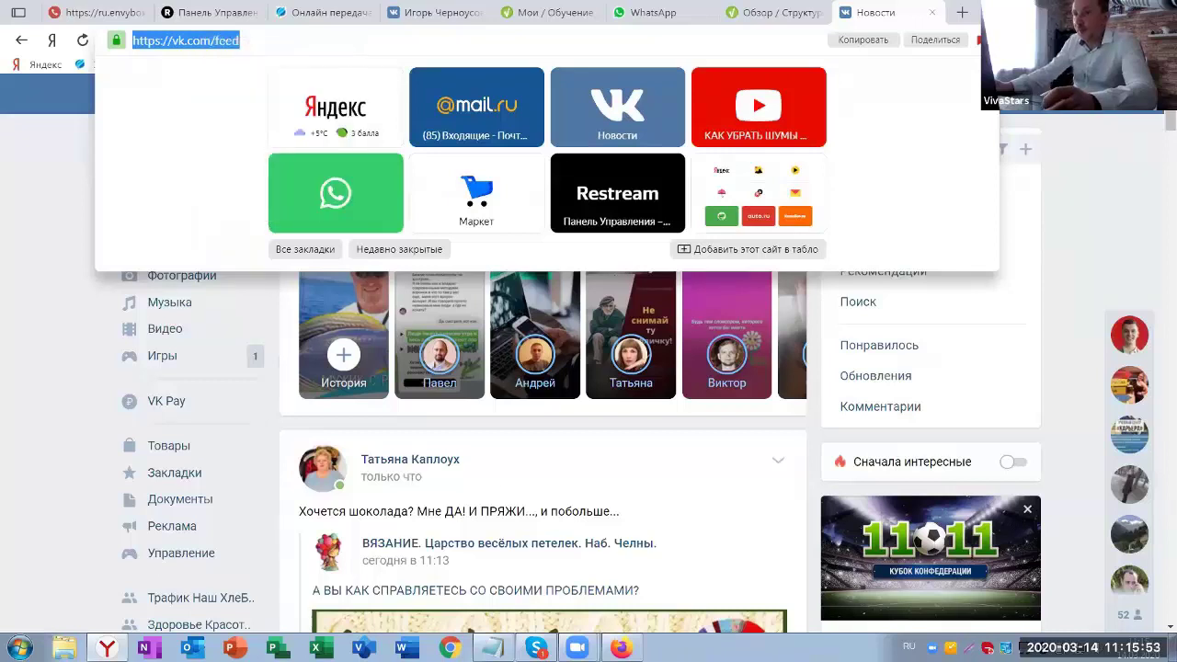
click(493, 648)
click(504, 473)
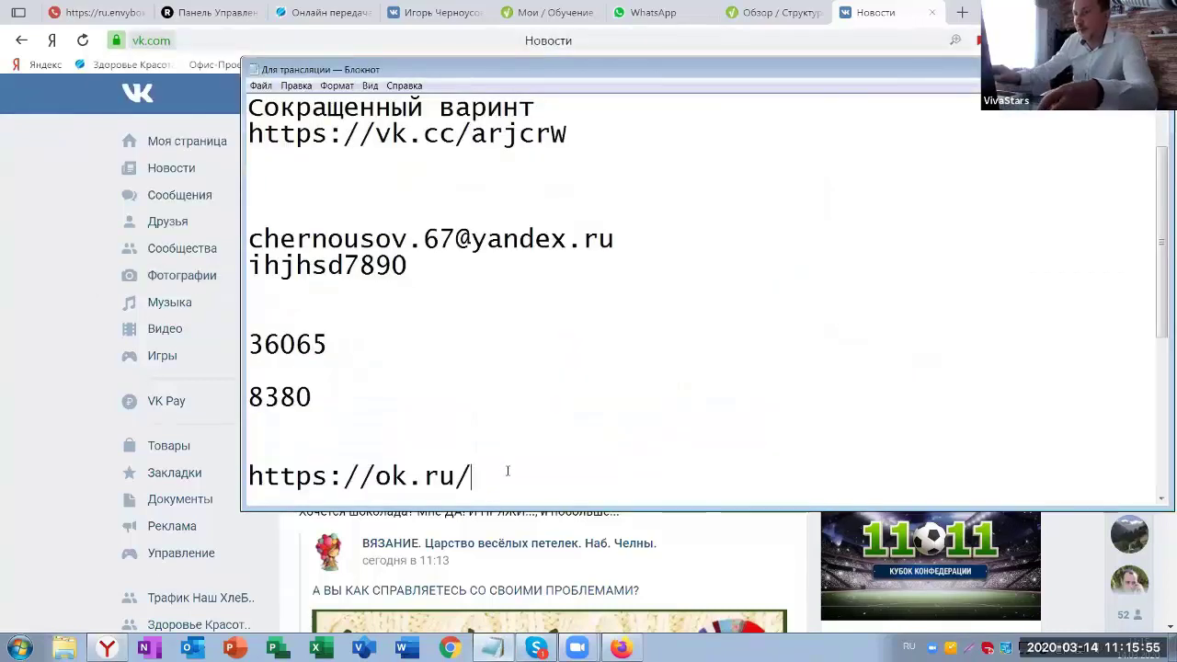
key(Return)
key(ctrl+v)
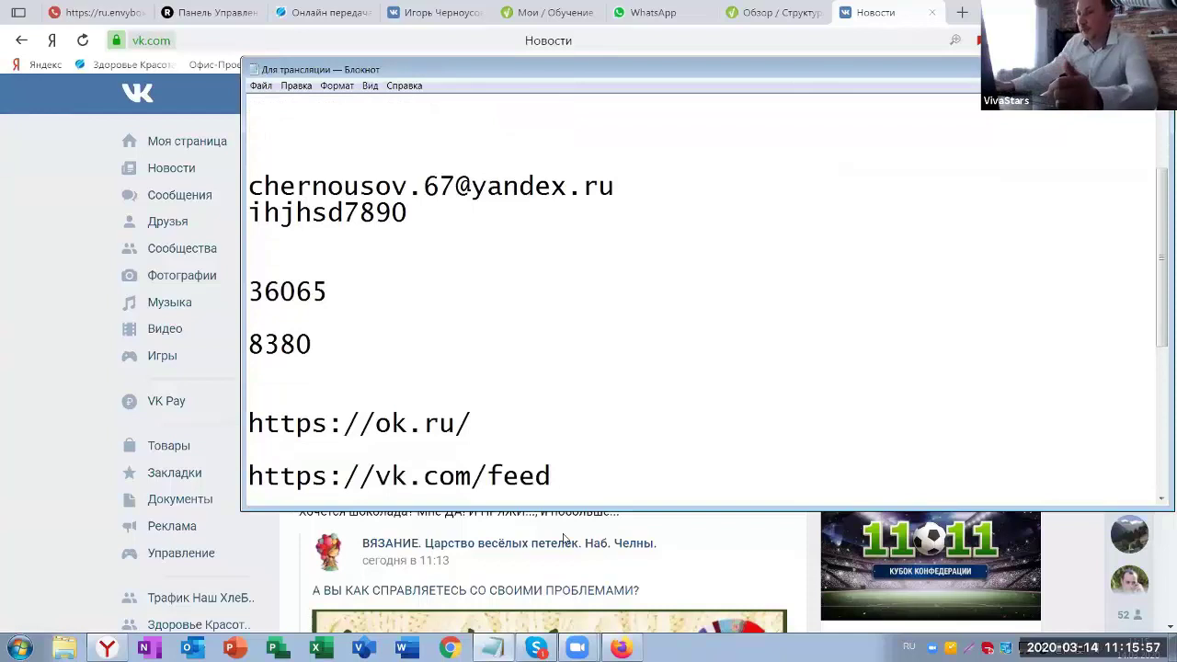
key(Return)
key(Return)
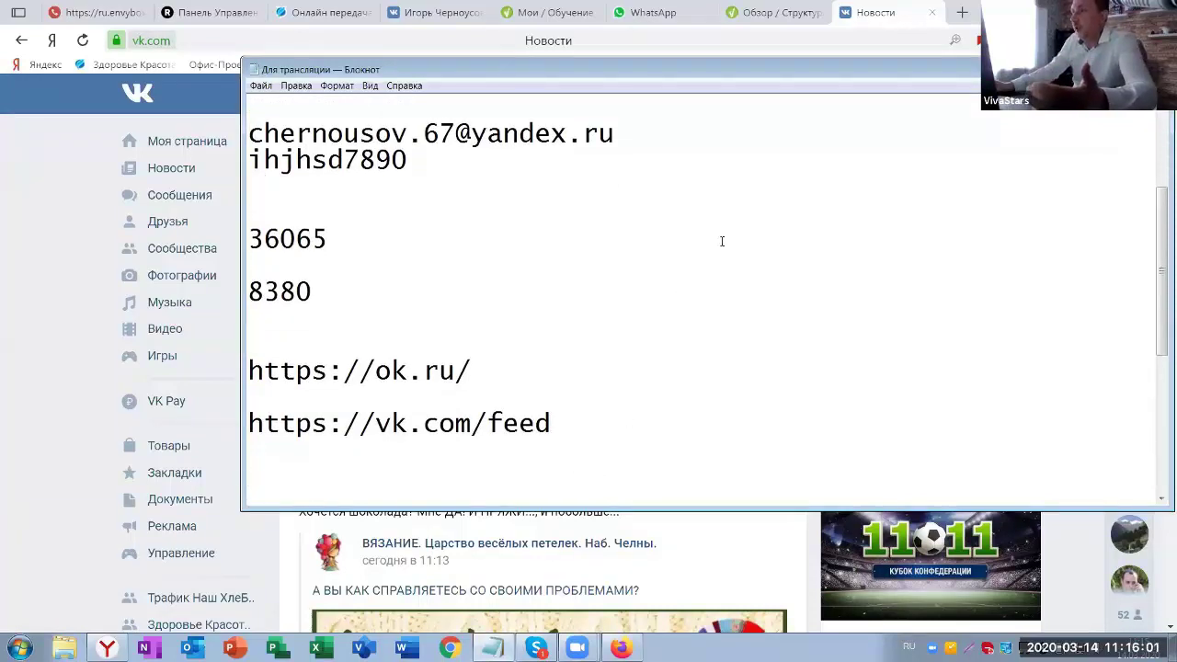
- Open the member's own VK profile page and copy its address
click(897, 27)
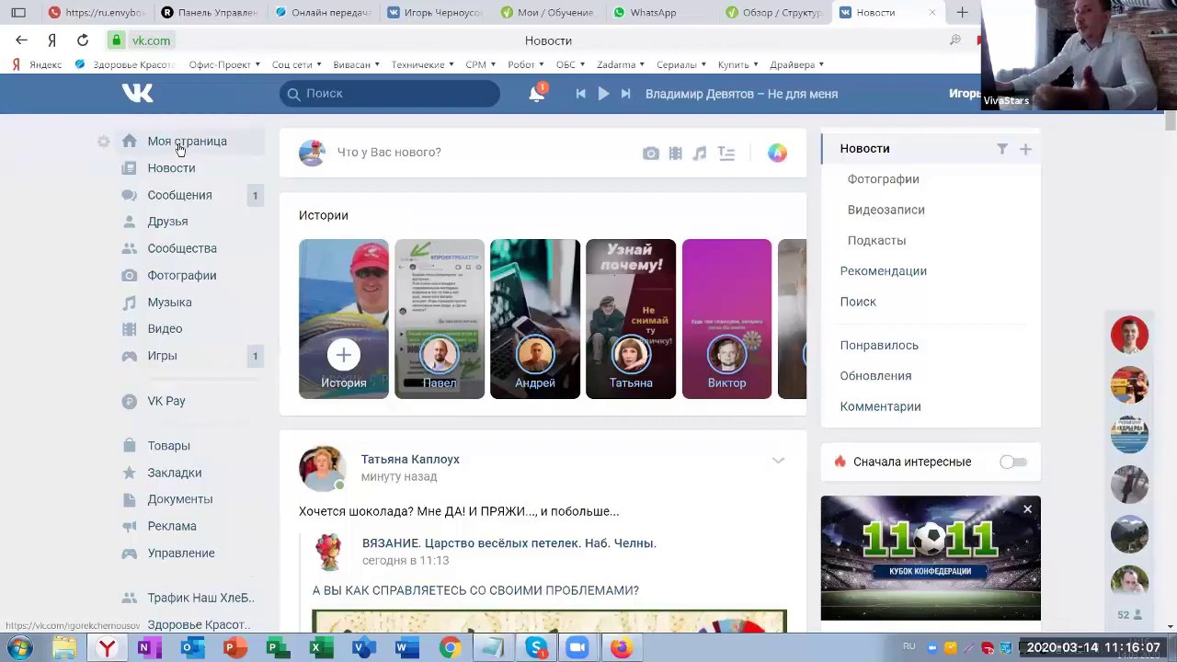
click(180, 147)
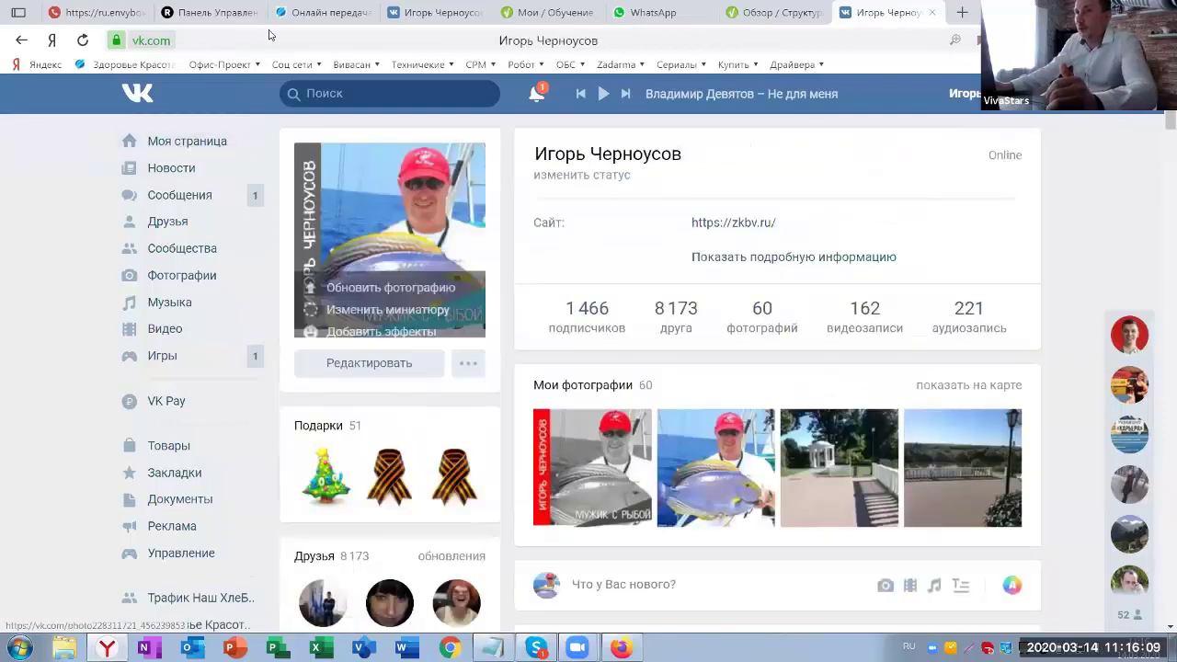
click(266, 42)
right_click(268, 47)
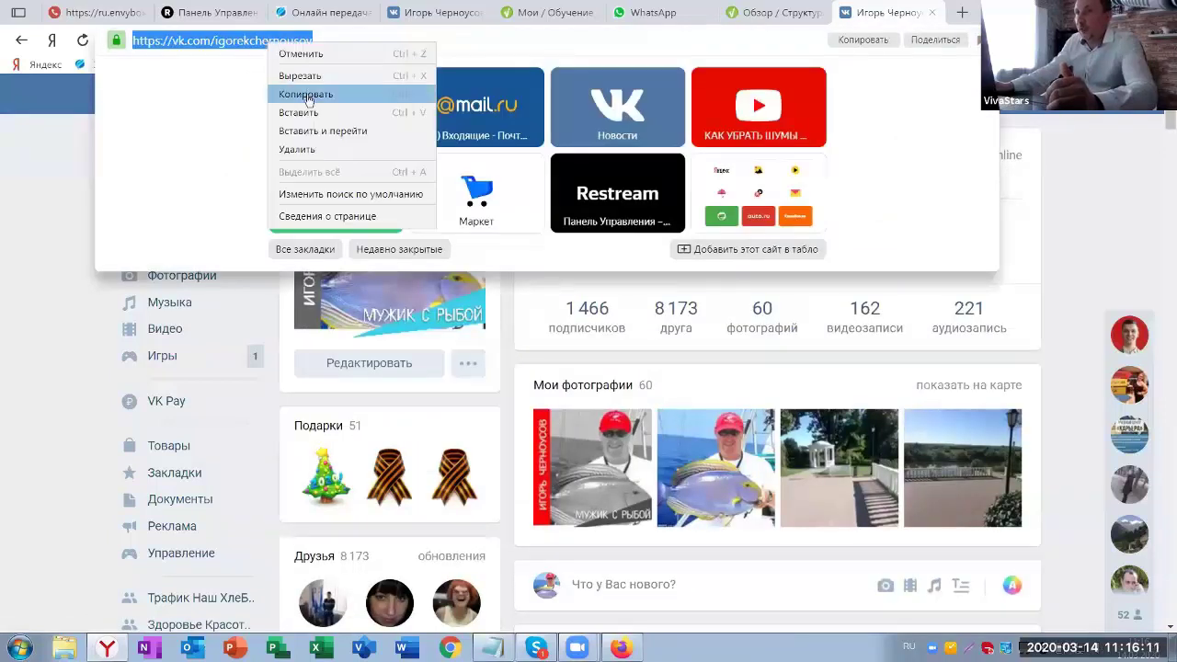
click(308, 95)
- Paste the VK profile address into the VekRosta ВКонтакте field, then open the Соц сети bookmarks
click(620, 647)
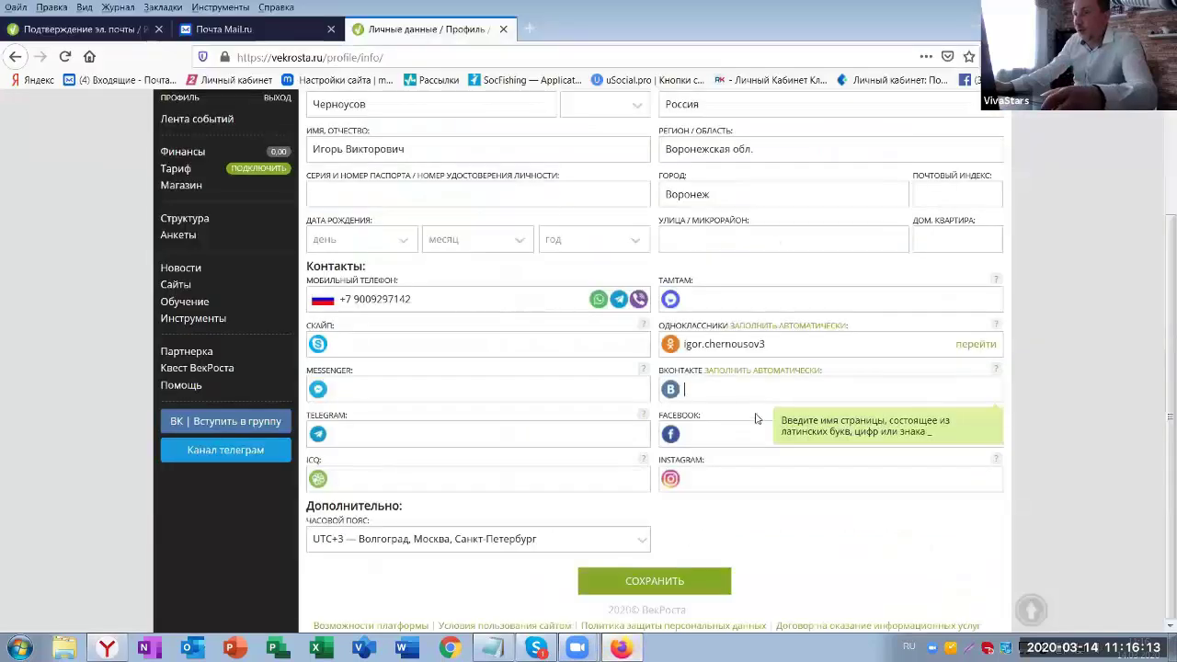
key(ctrl+v)
key(alt+Tab)
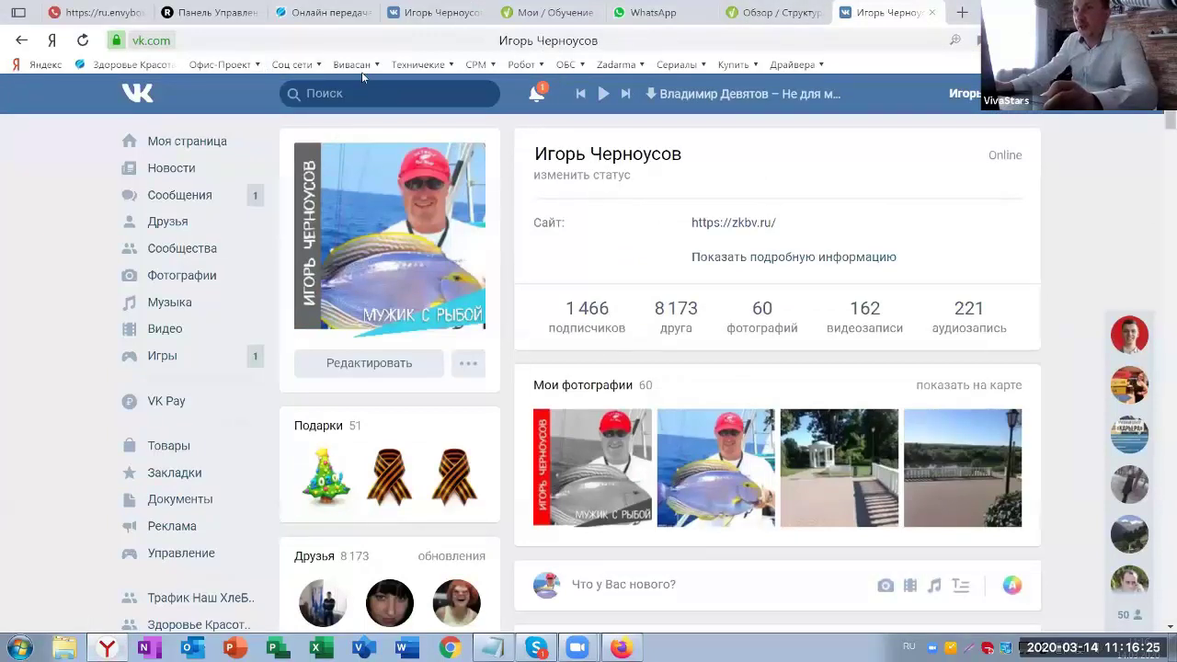
click(320, 67)
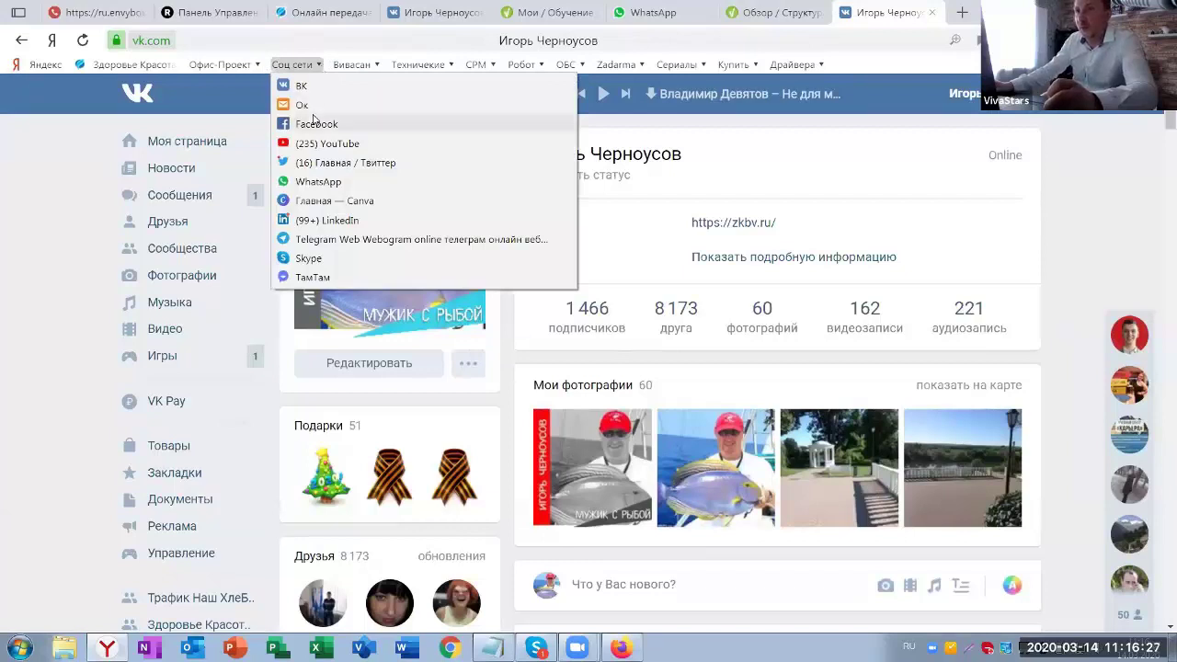
- Open Facebook, go to the member's own profile and copy its address for the VekRosta form
click(309, 123)
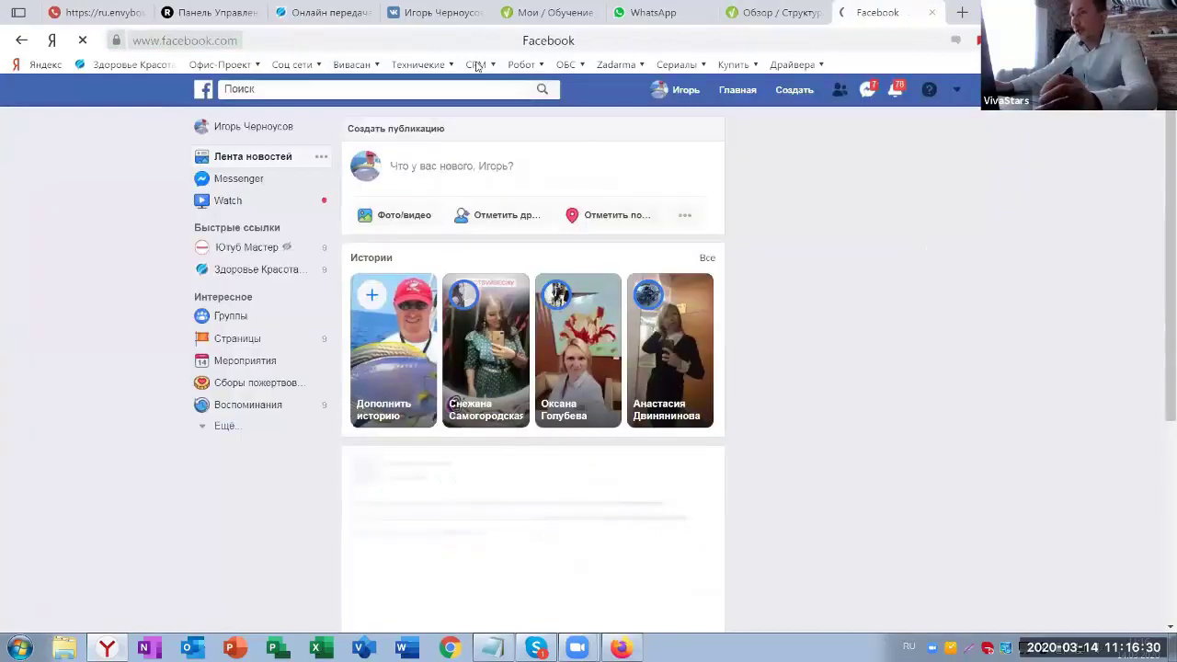
click(230, 128)
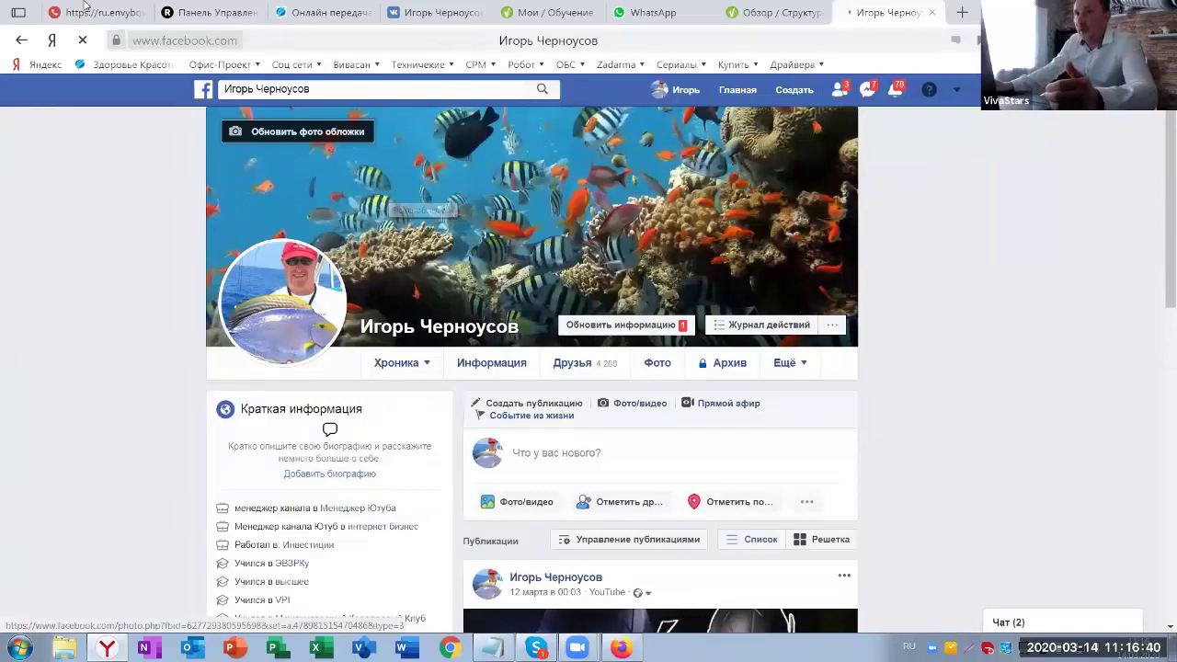
click(230, 40)
right_click(285, 43)
click(317, 95)
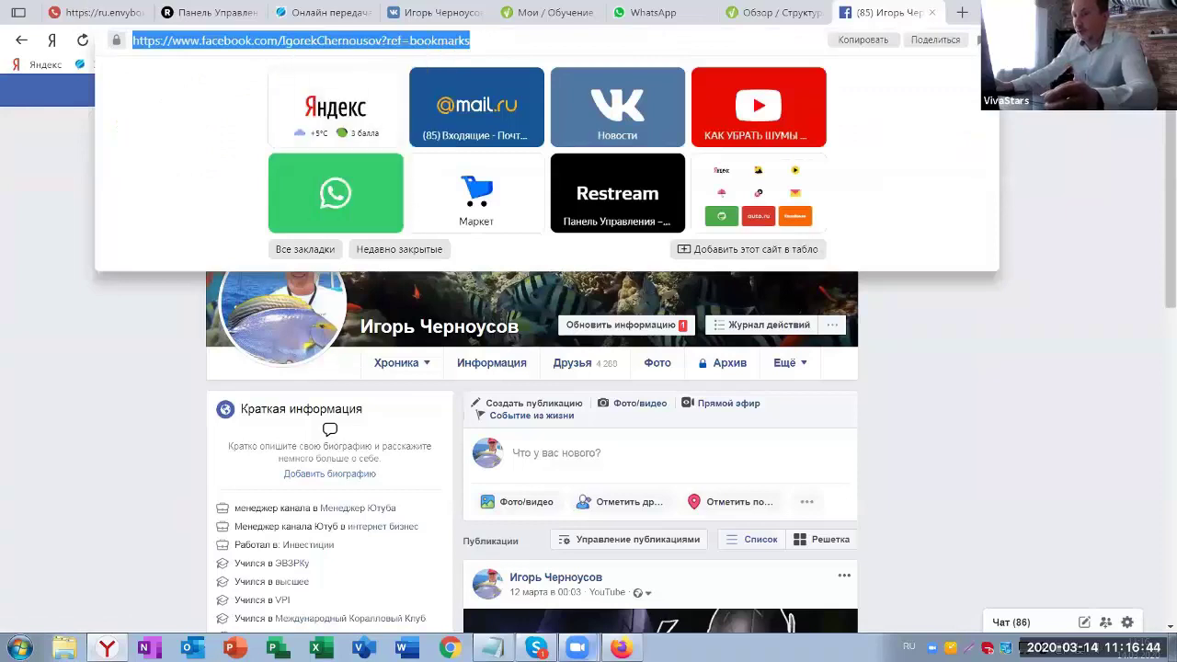
key(alt+Tab)
- Paste the Facebook profile link into the Facebook field and save the personal data
click(704, 435)
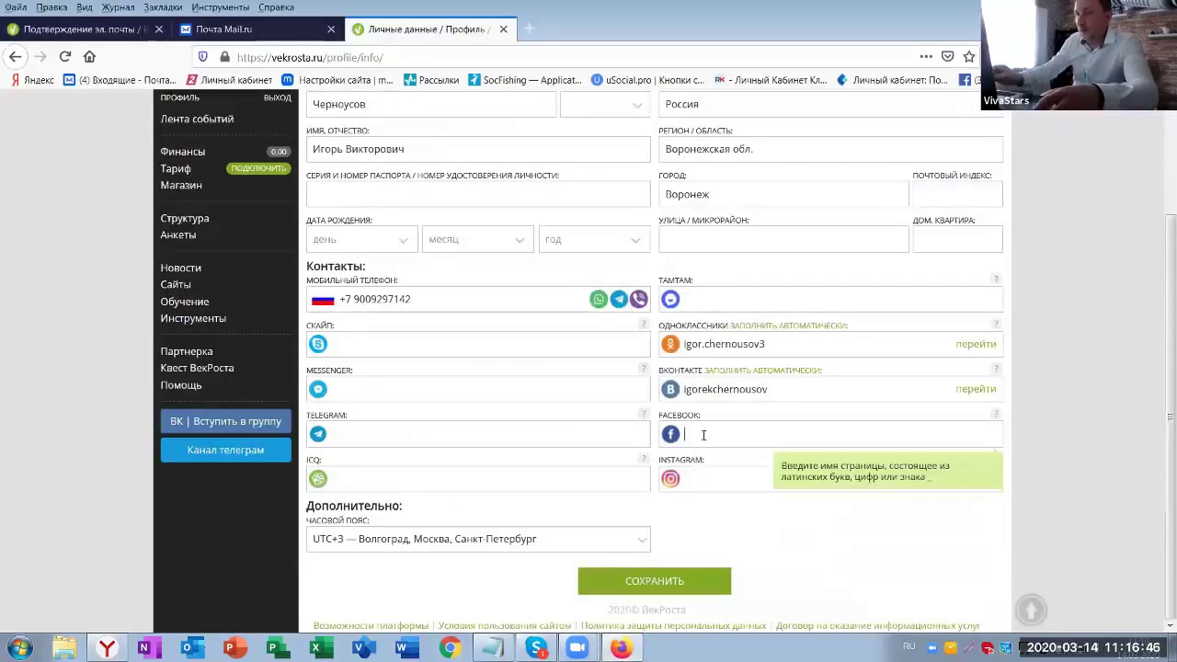
key(ctrl+v)
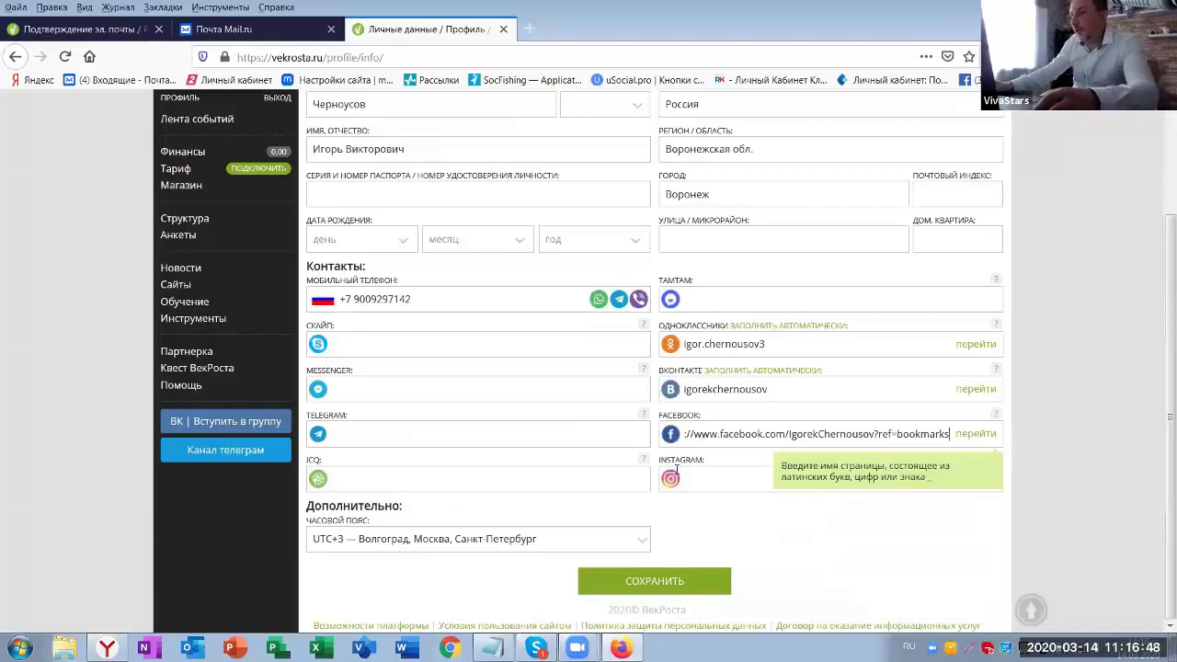
click(705, 479)
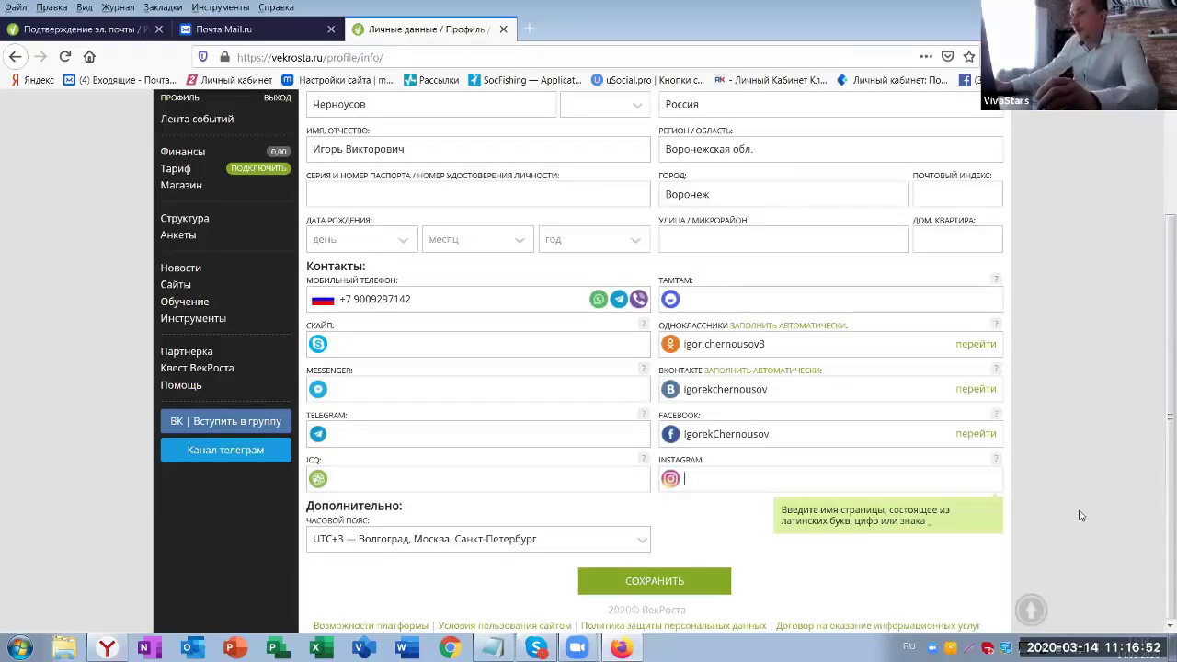
click(665, 587)
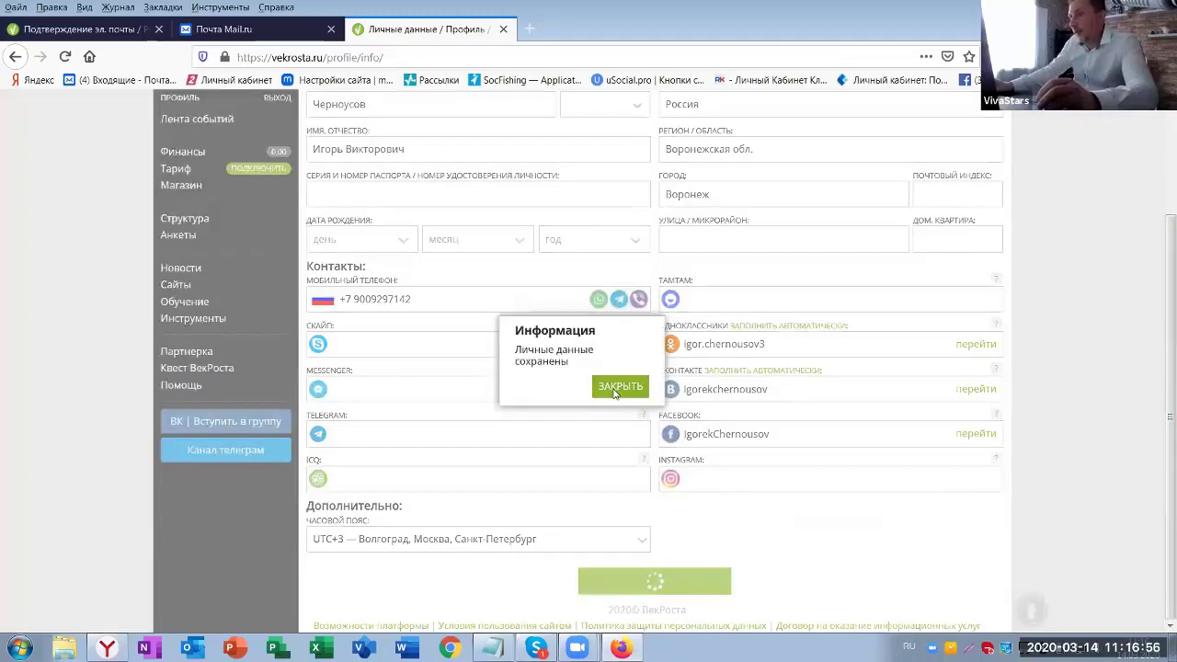
click(615, 388)
scroll(556, 263, up, 3)
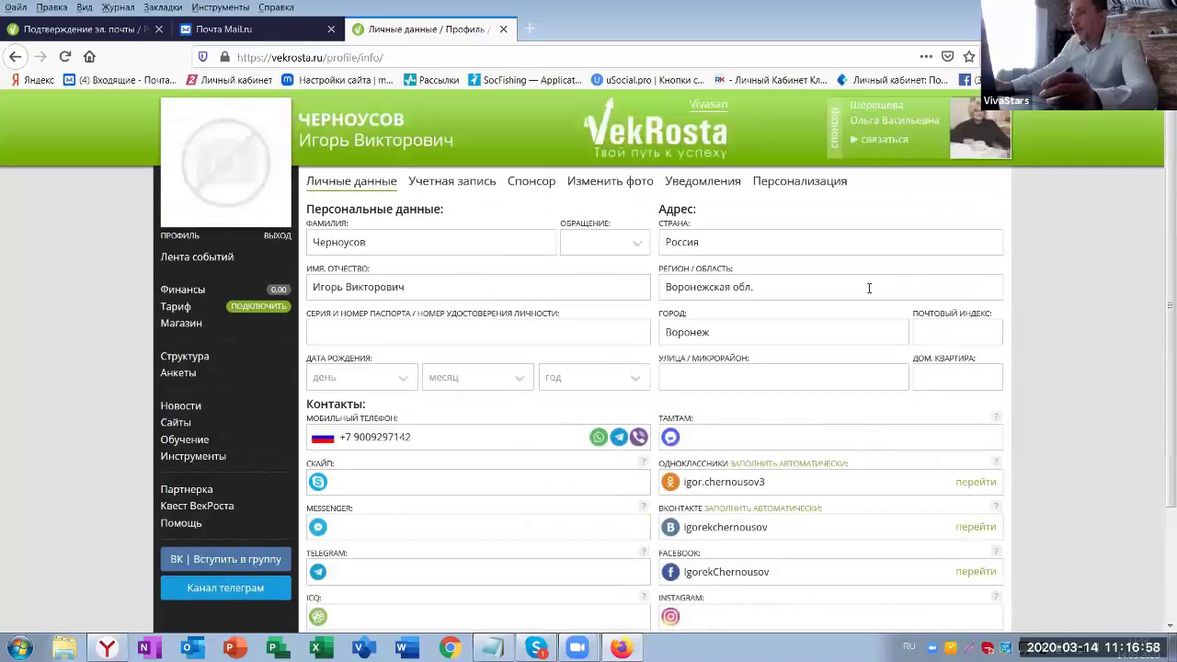
scroll(864, 350, down, 3)
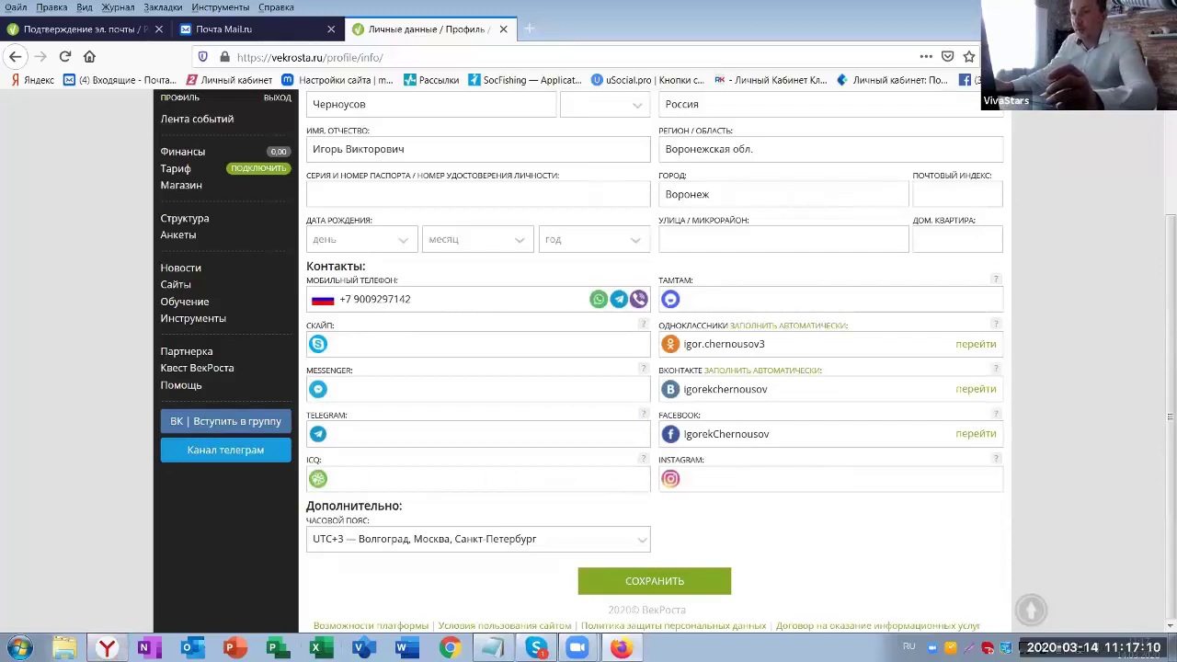
scroll(881, 142, up, 3)
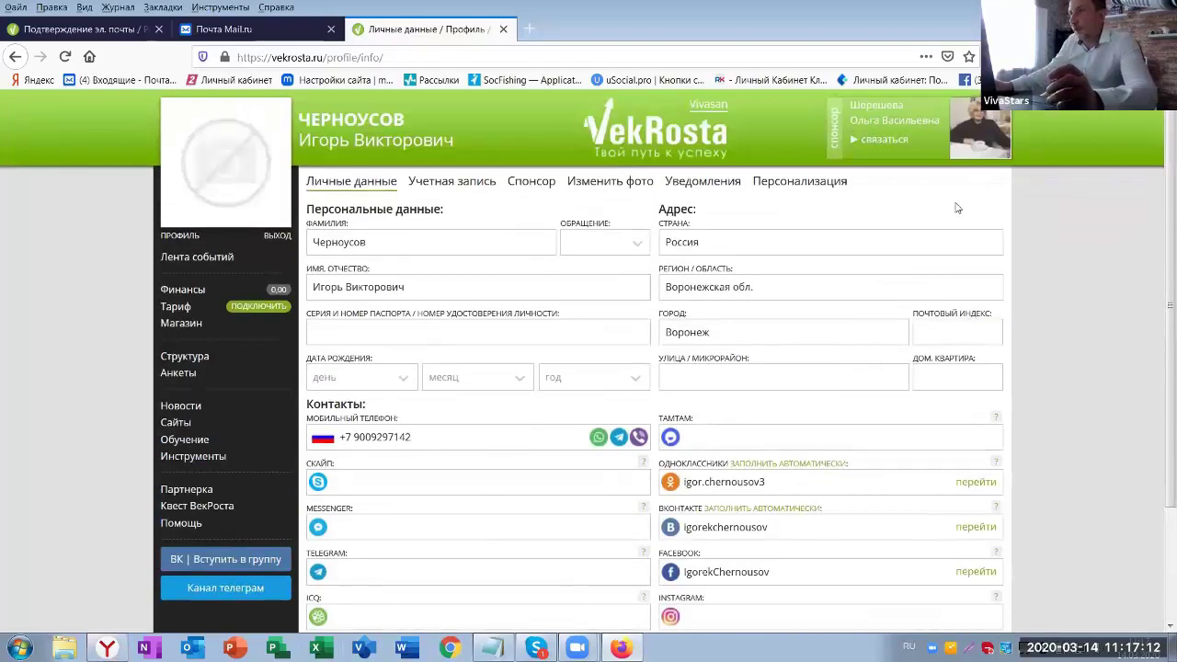
- Open the sponsor's связаться contact card in a new tab, then return to the Личные данные tab
click(875, 139)
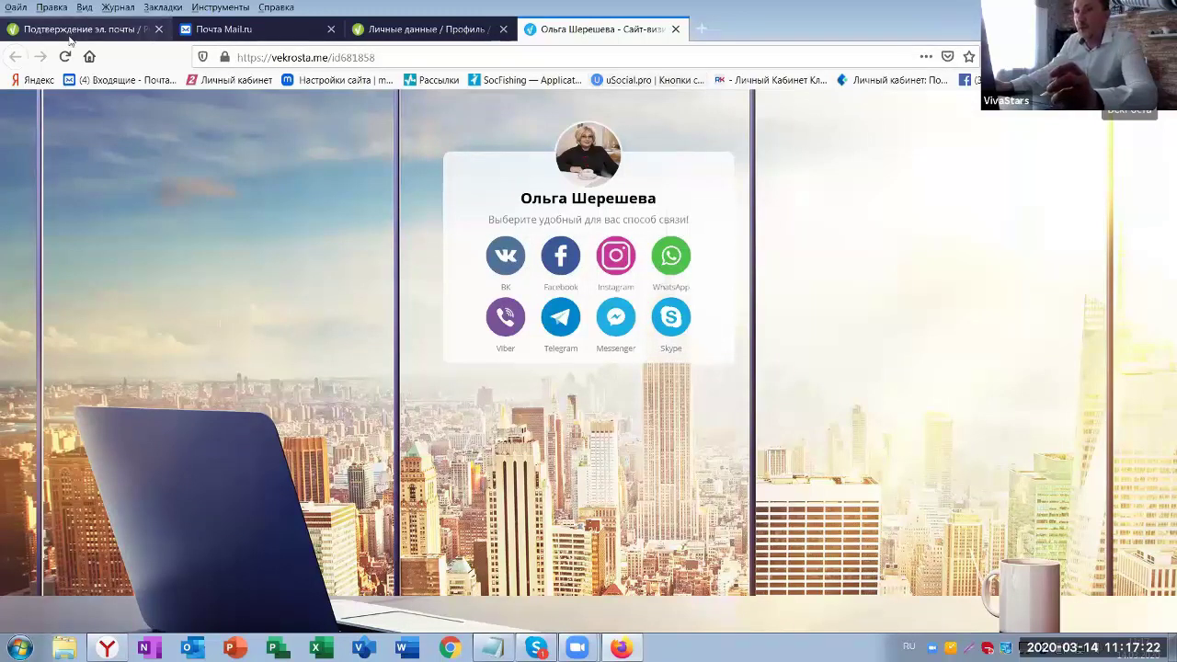
click(423, 29)
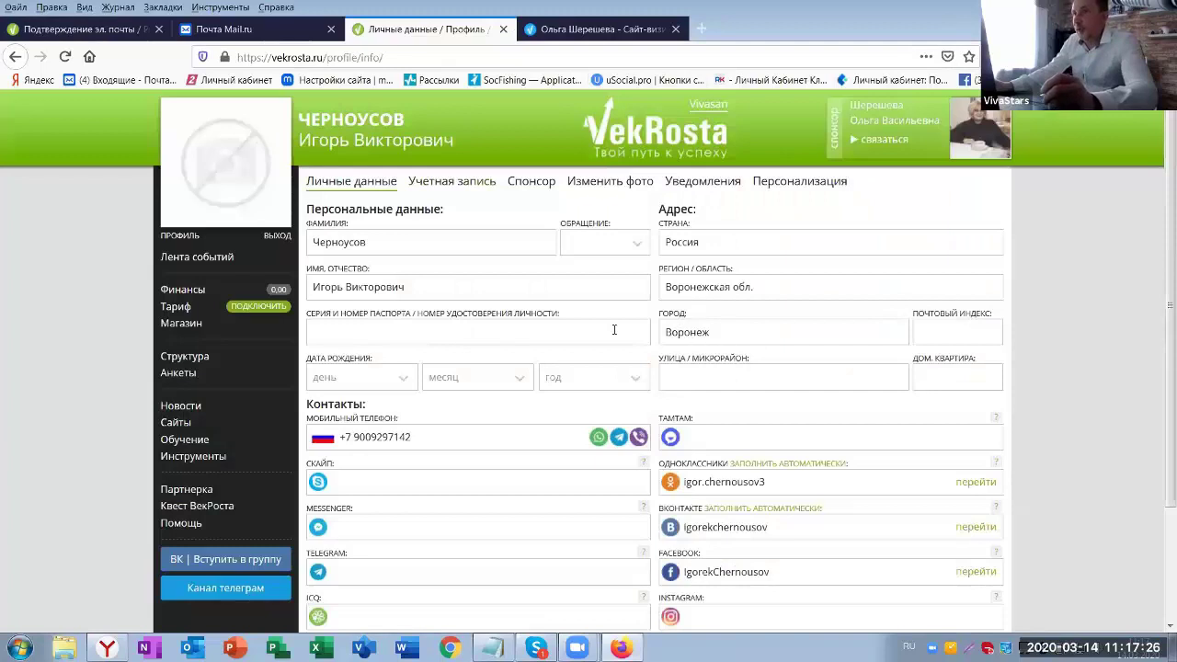
scroll(643, 321, down, 2)
scroll(608, 322, up, 1)
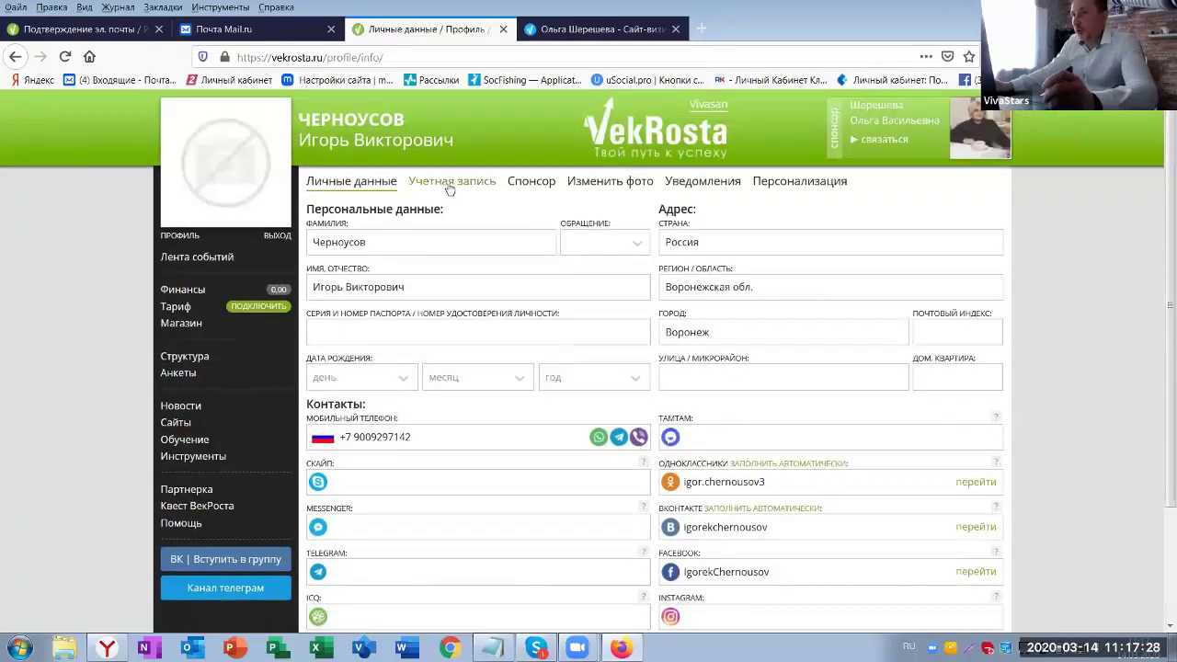
- Check registration number 36065 on the Учетная запись page, then view the Спонсор page
click(450, 184)
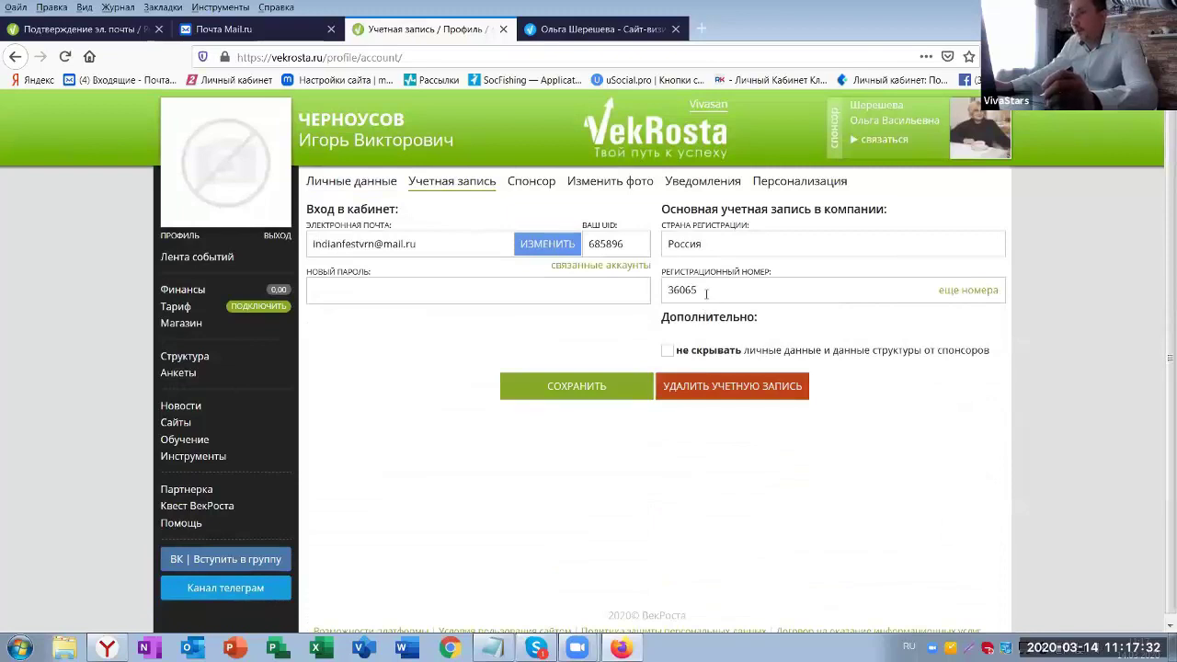
drag(699, 289, 659, 287)
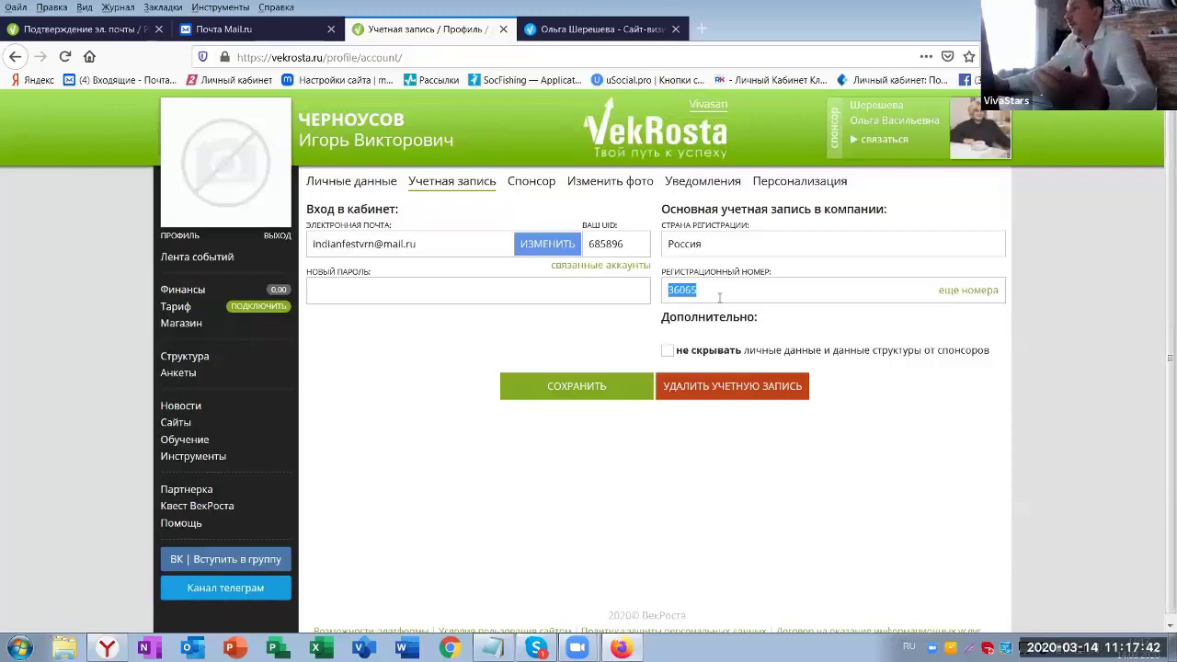
click(707, 292)
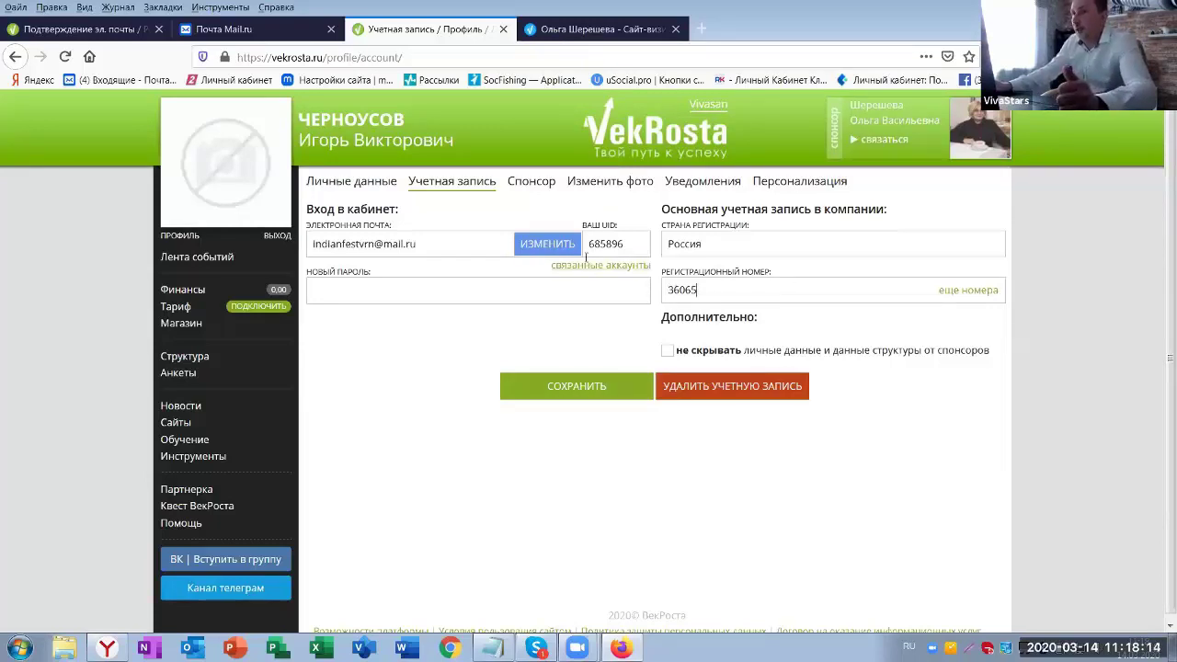
click(534, 184)
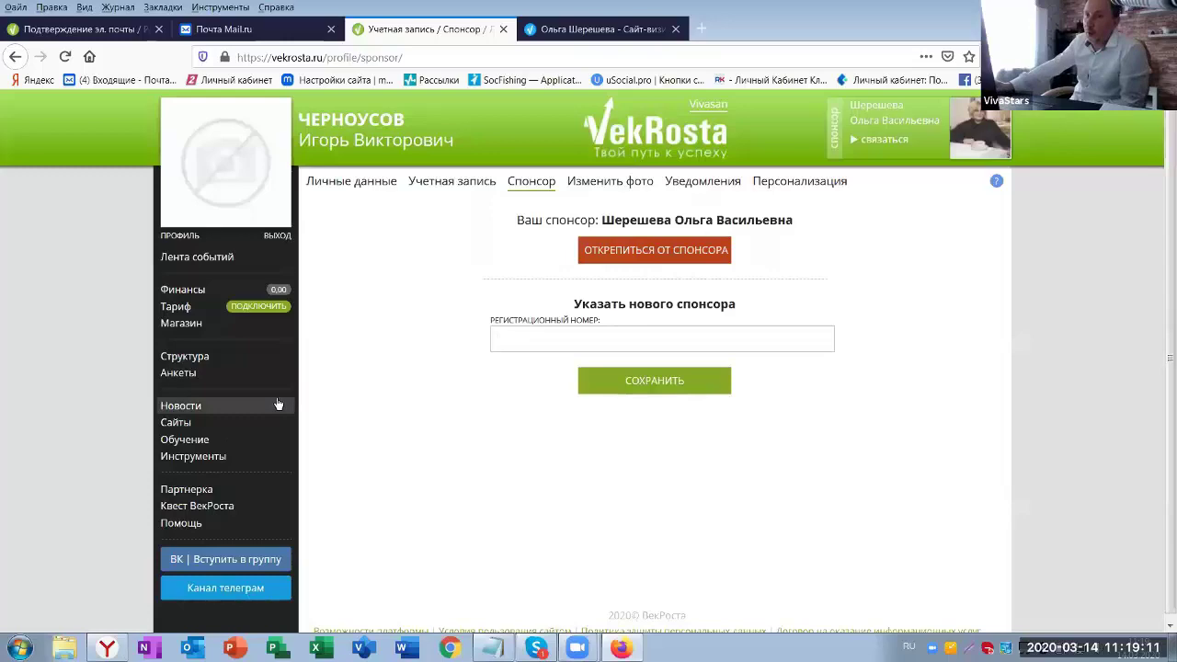
- Browse the product list in the Магазин section
click(181, 323)
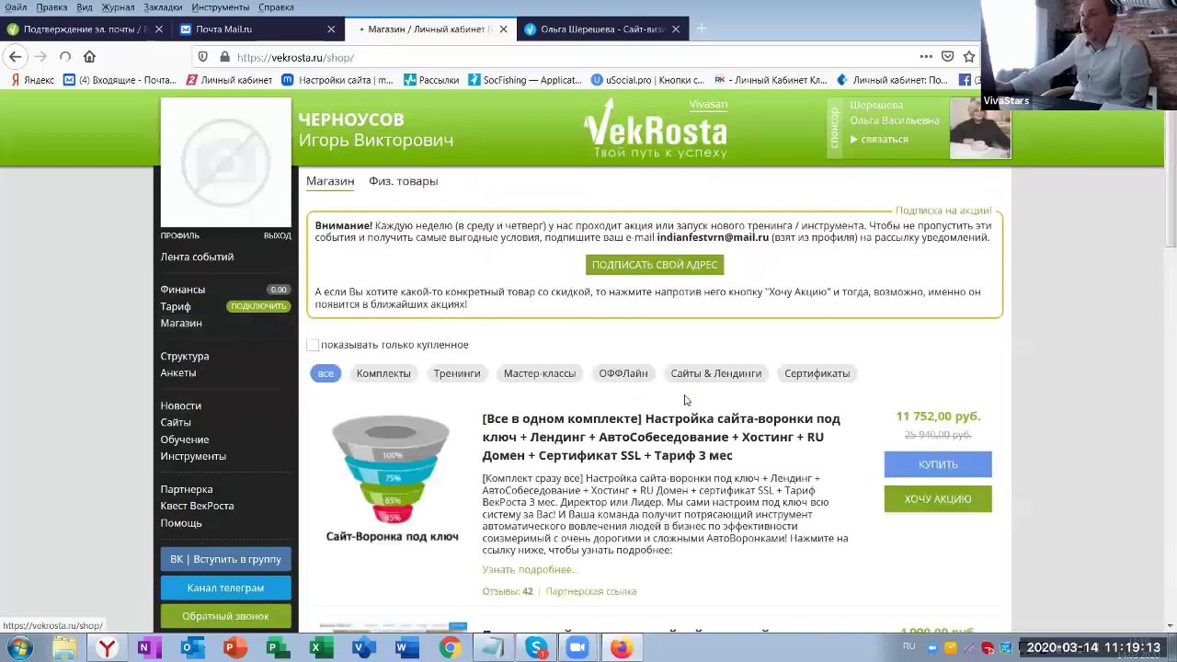
scroll(762, 432, down, 6)
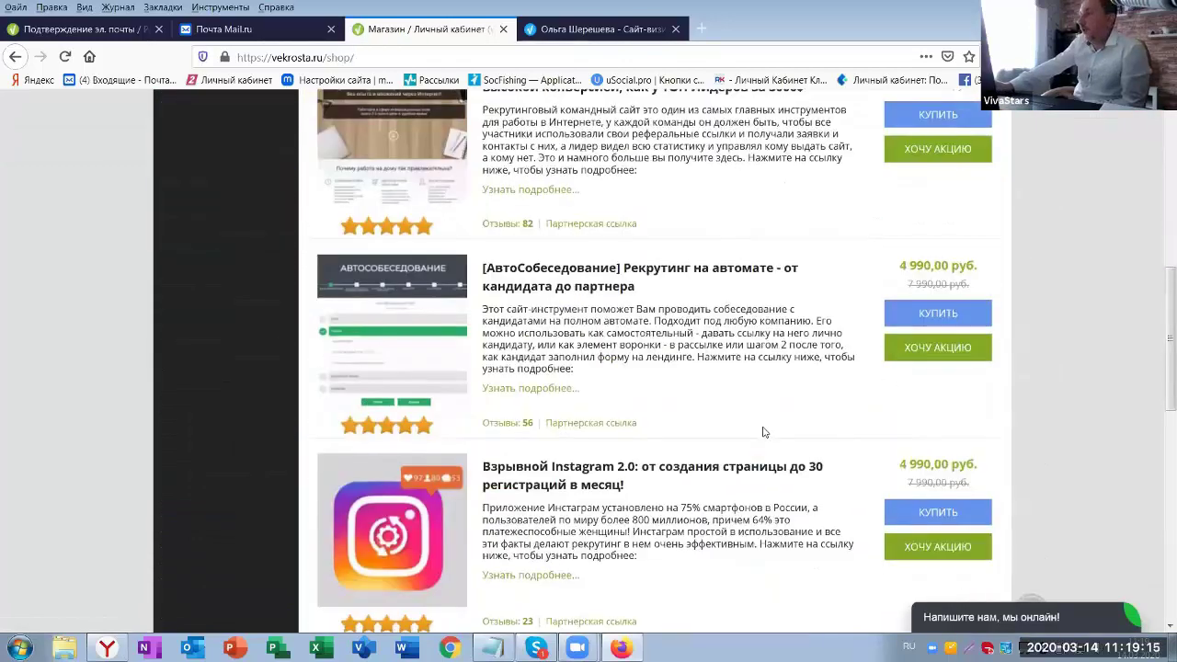
scroll(762, 432, down, 5)
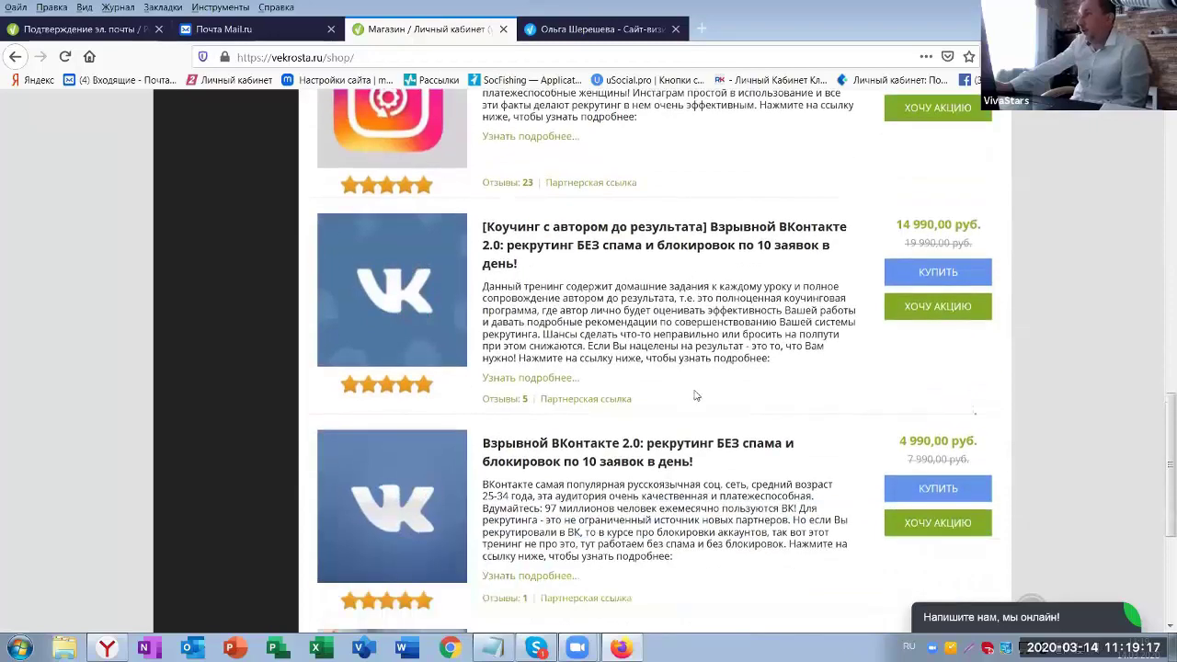
scroll(680, 386, down, 3)
scroll(669, 381, up, 9)
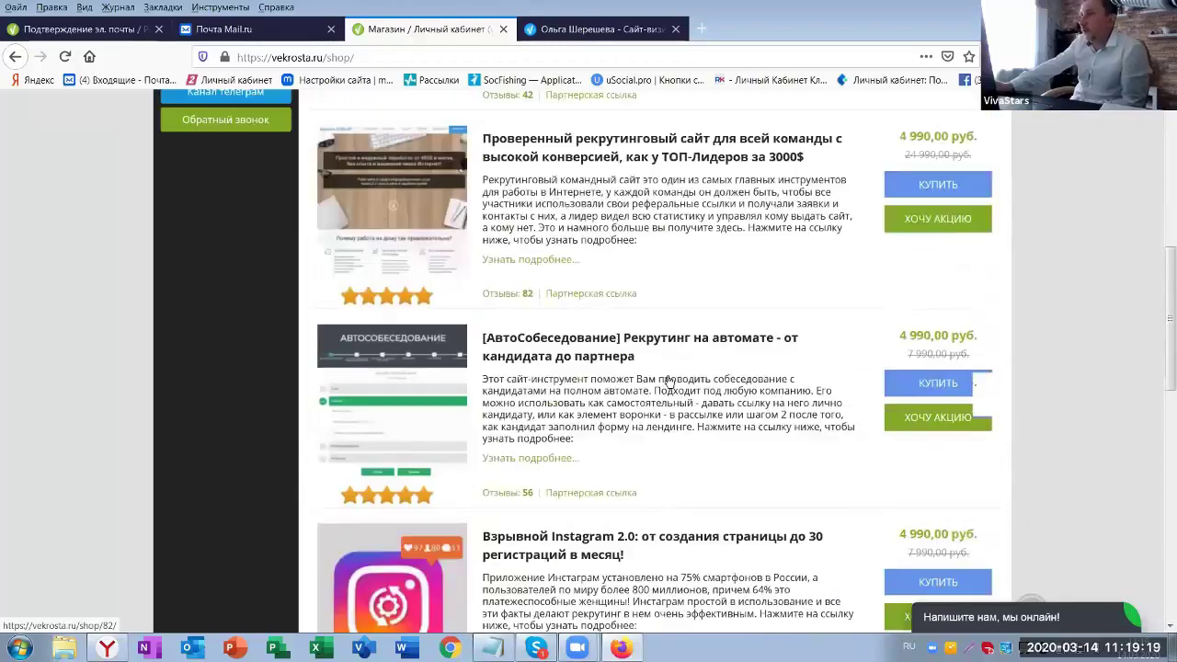
scroll(668, 382, up, 8)
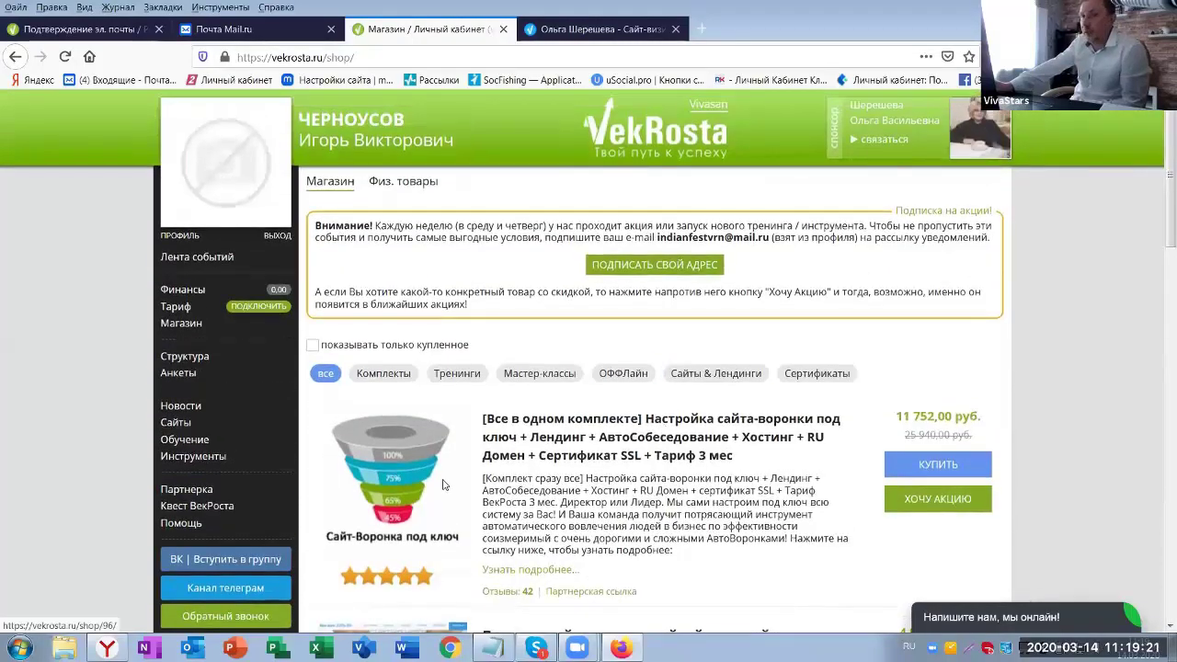
- Open the Квест ВекРоста page and scroll through its quest description
click(197, 505)
scroll(876, 469, down, 1)
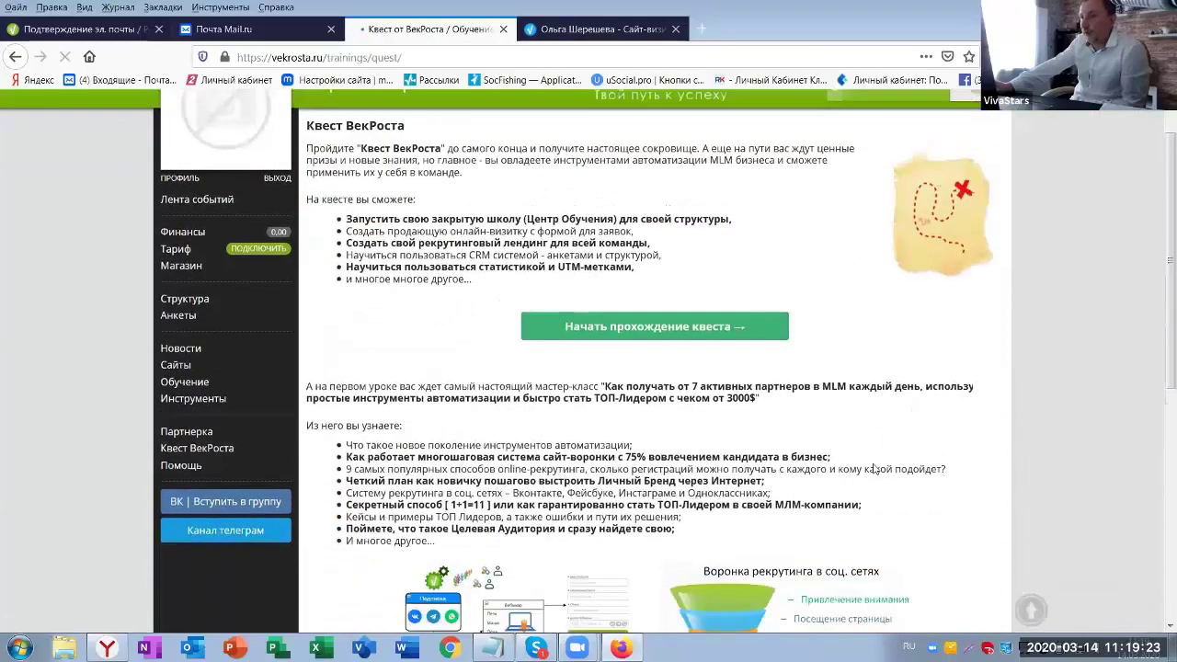
scroll(876, 469, down, 5)
scroll(876, 469, up, 3)
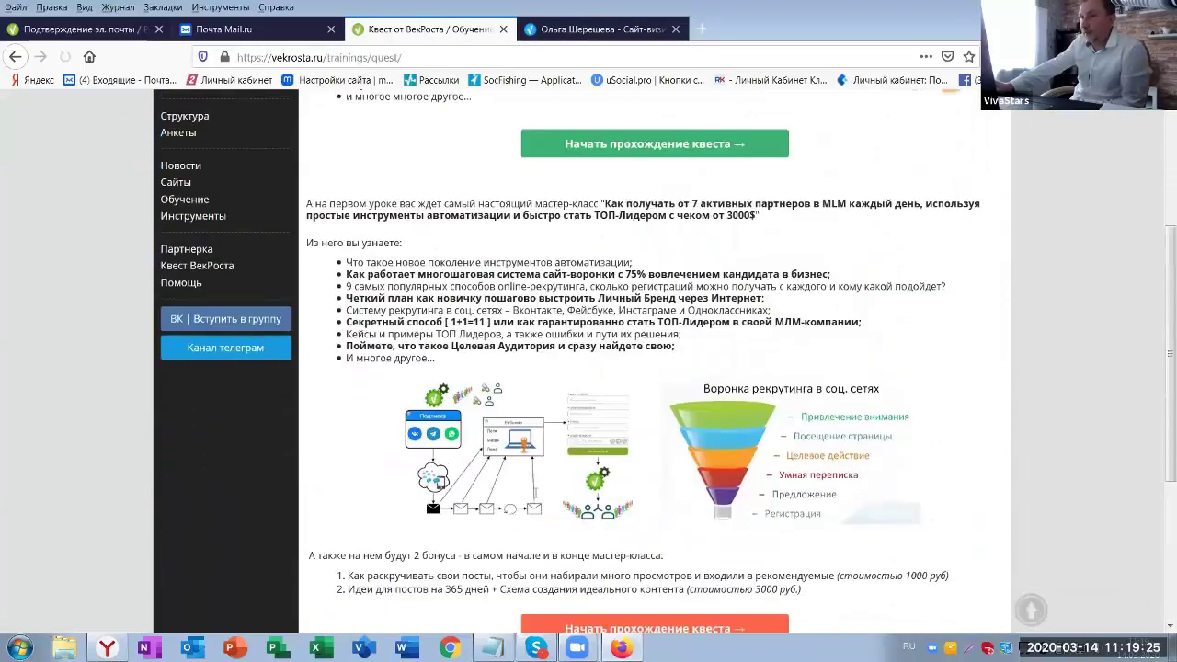
scroll(281, 447, up, 4)
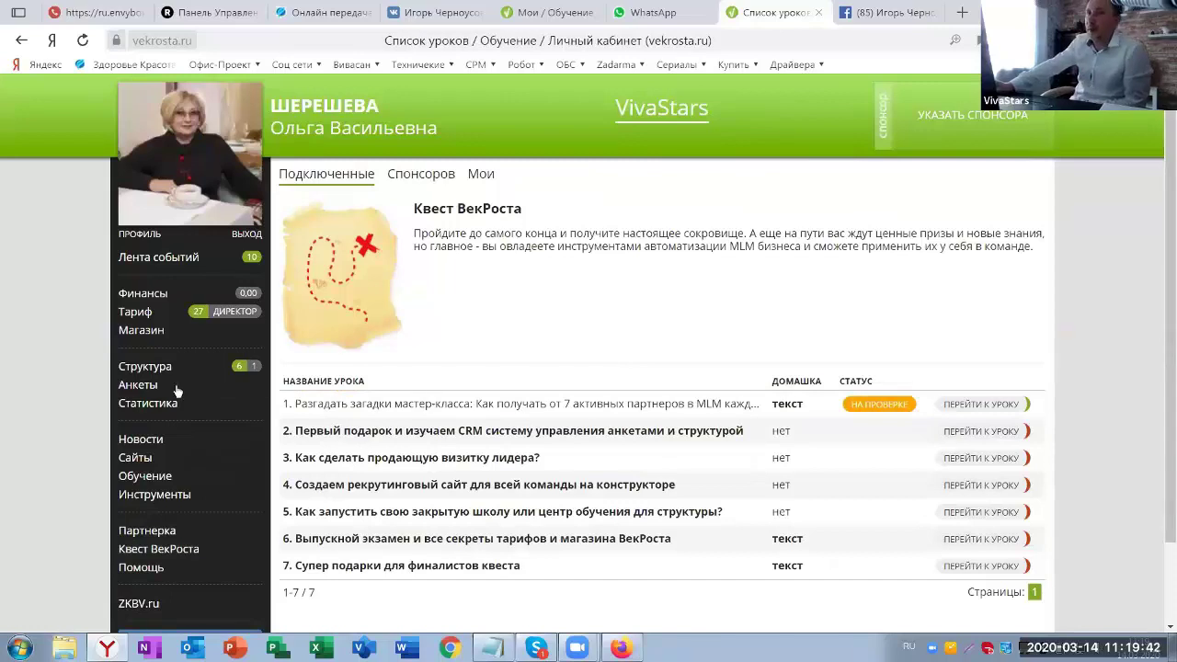
- Open the sponsor's Магазин and scroll down to the Супер-Рекрутер course
click(131, 333)
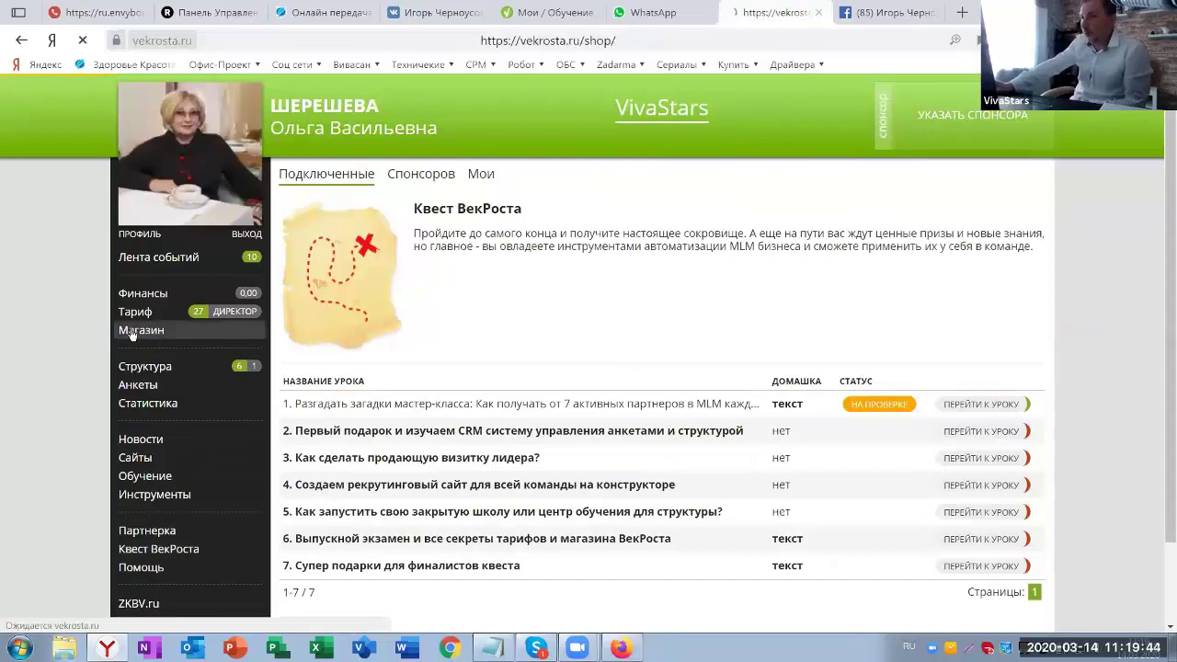
scroll(644, 449, down, 4)
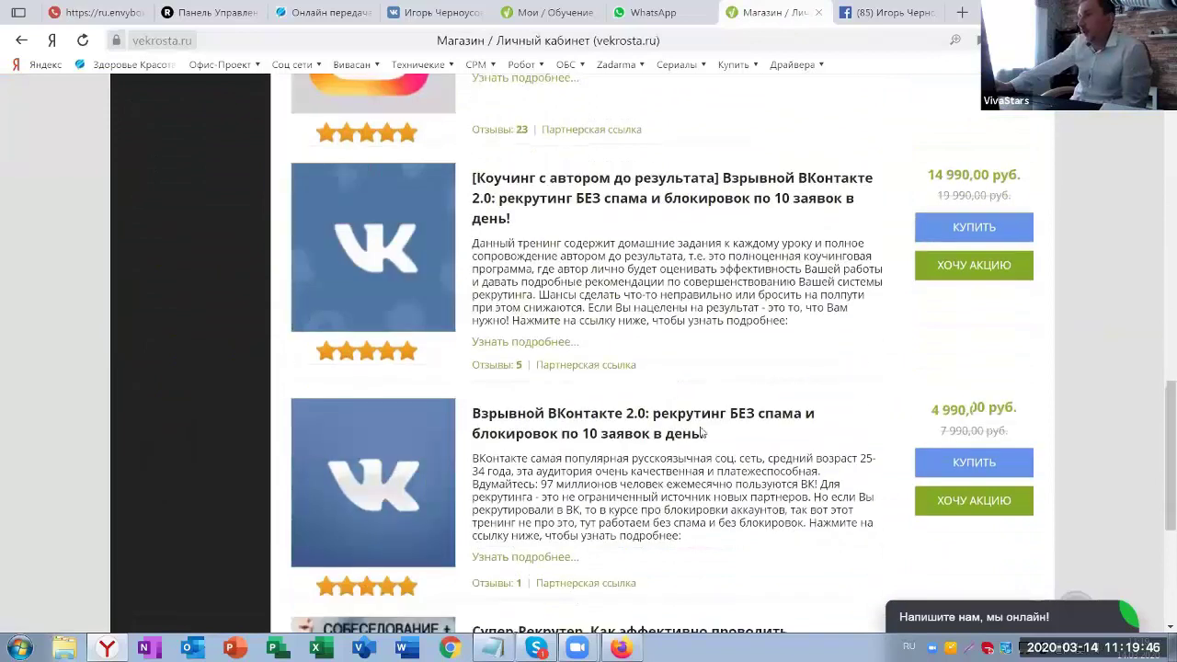
scroll(803, 351, down, 1)
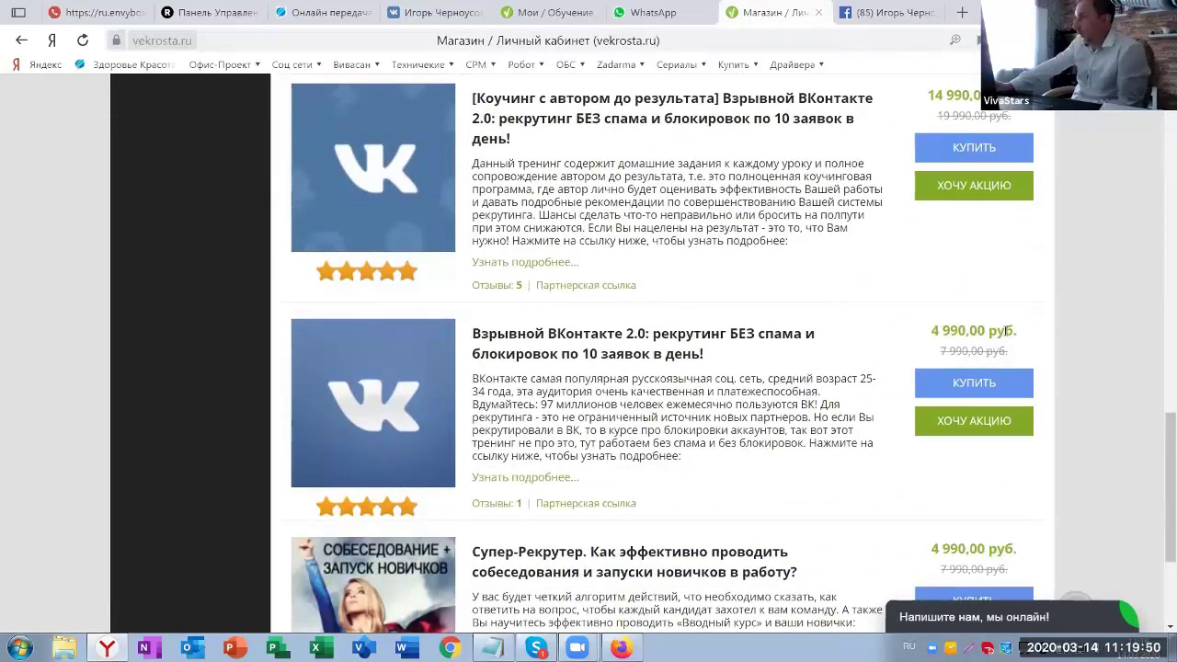
scroll(900, 288, down, 2)
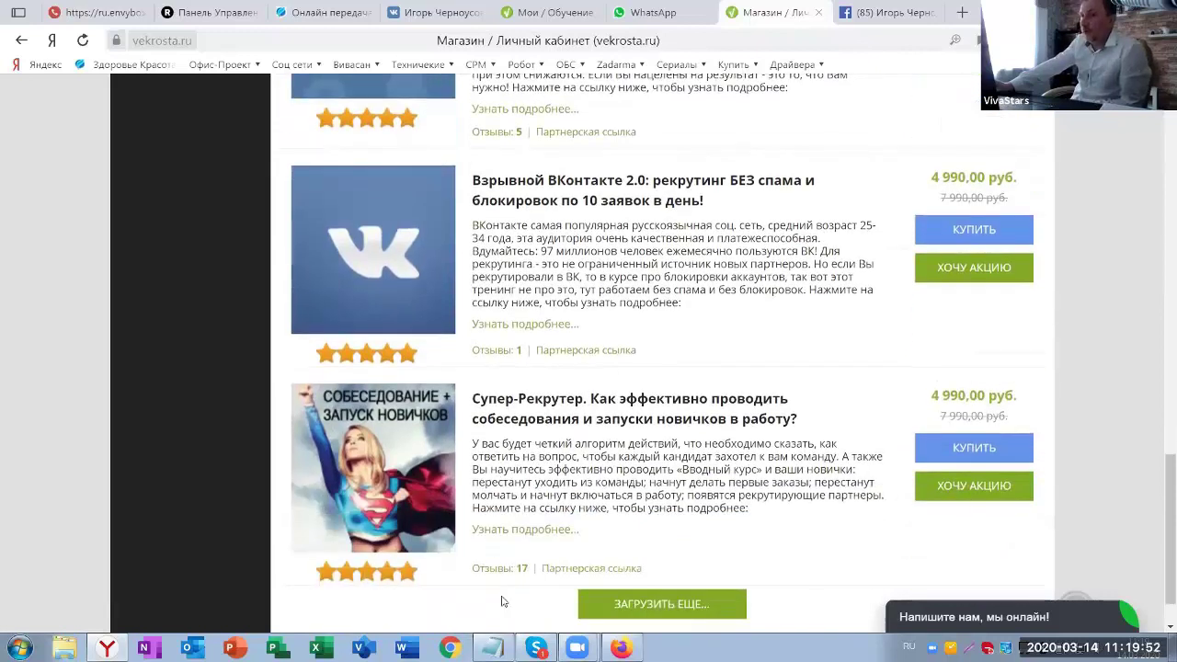
click(492, 648)
scroll(636, 359, down, 2)
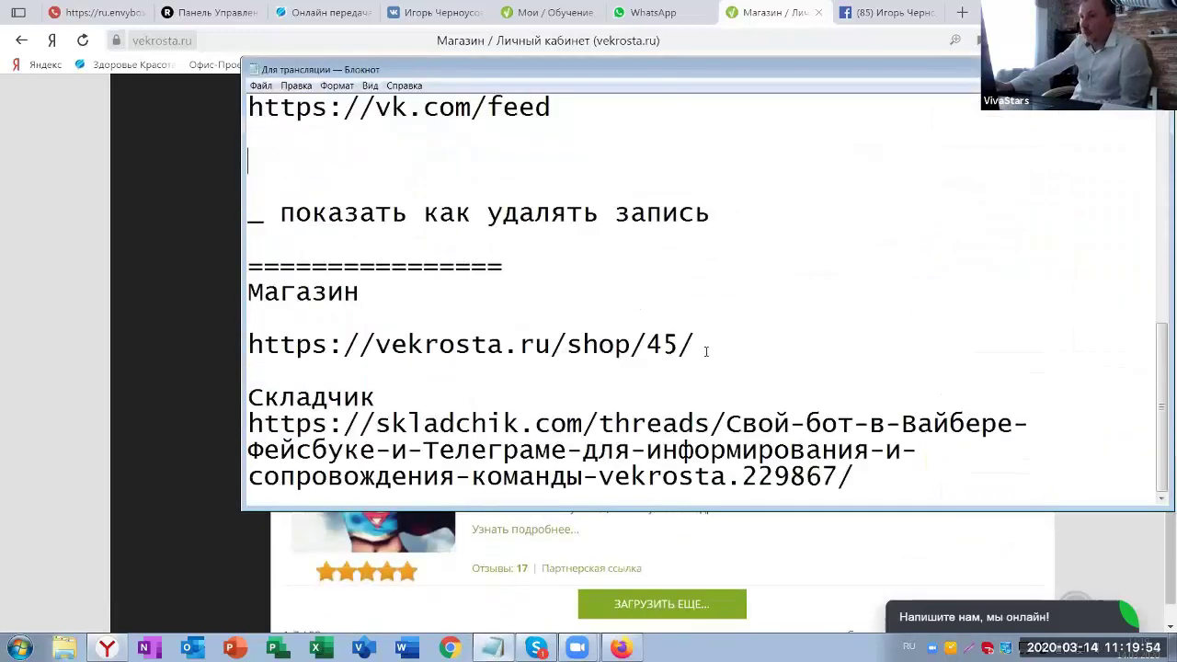
drag(694, 343, 248, 344)
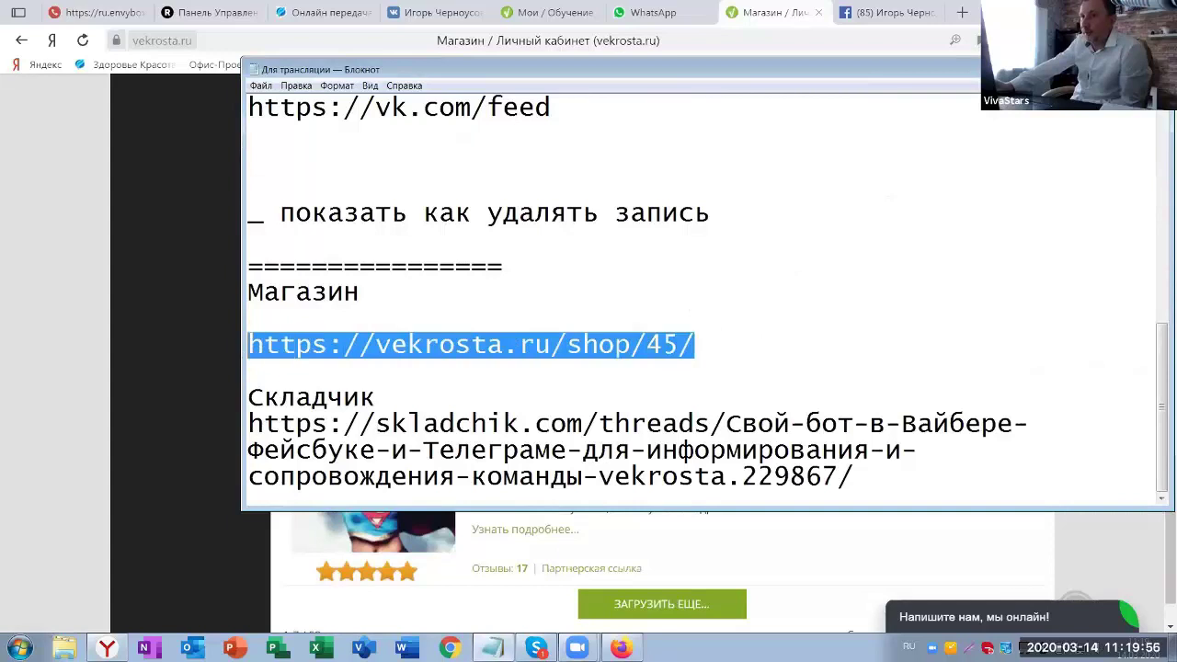
right_click(487, 349)
click(529, 391)
click(590, 45)
click(586, 46)
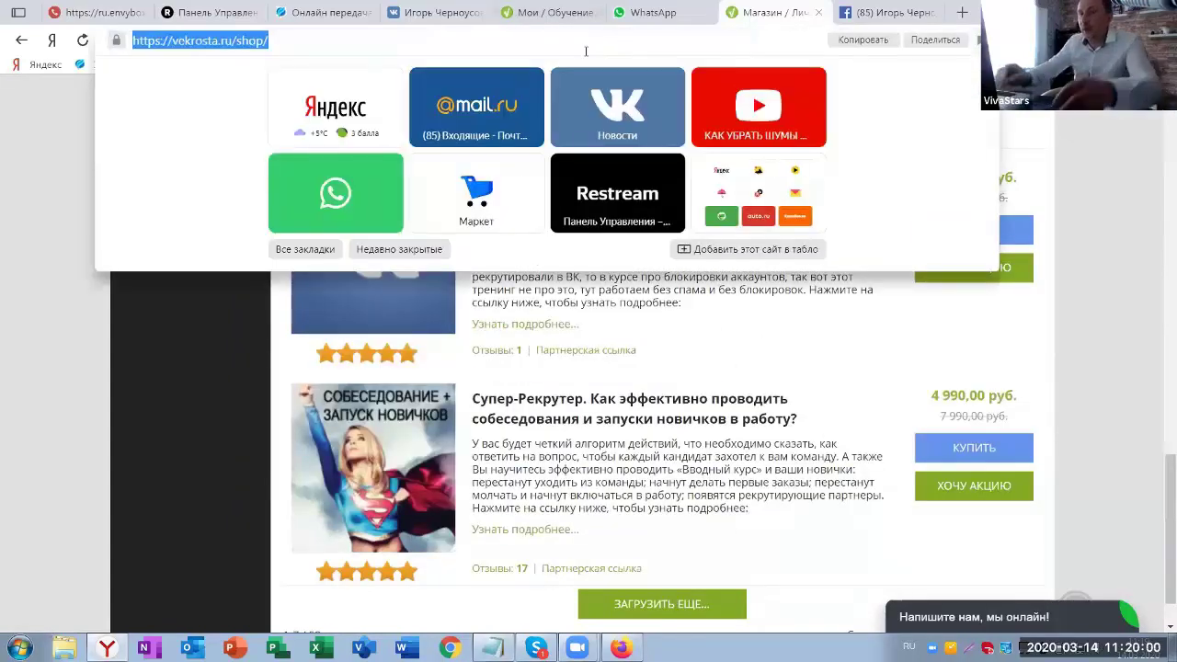
key(ctrl+v)
key(Return)
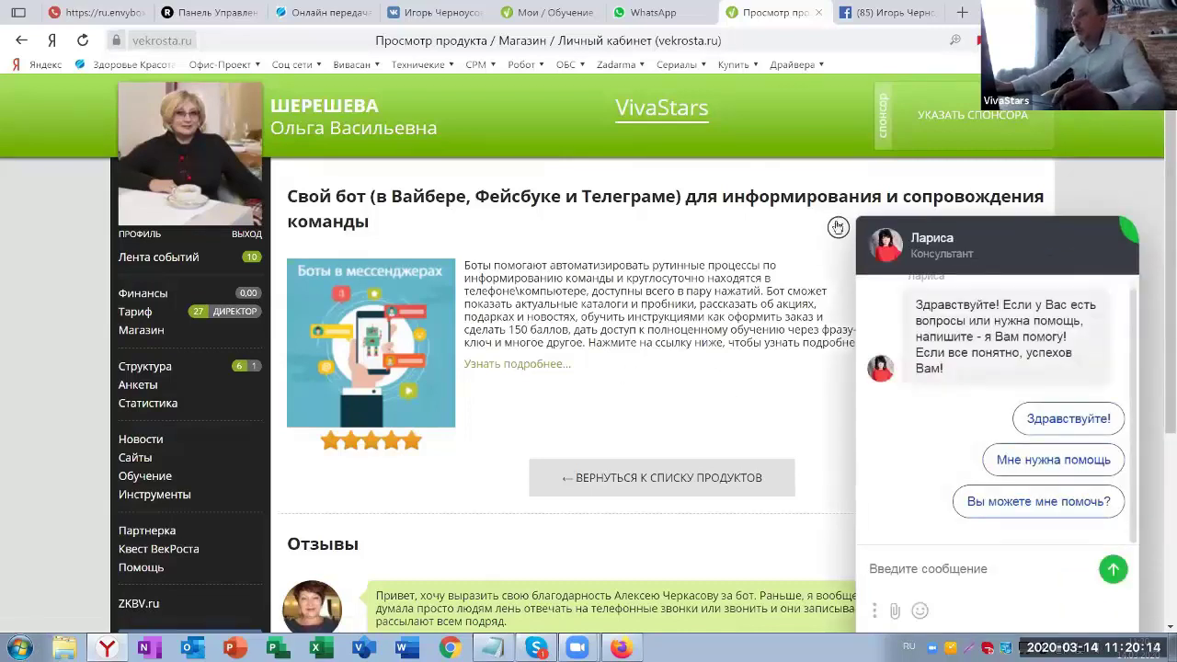
- Close the consultant chat and look over the bot product's two five-star reviews
click(838, 227)
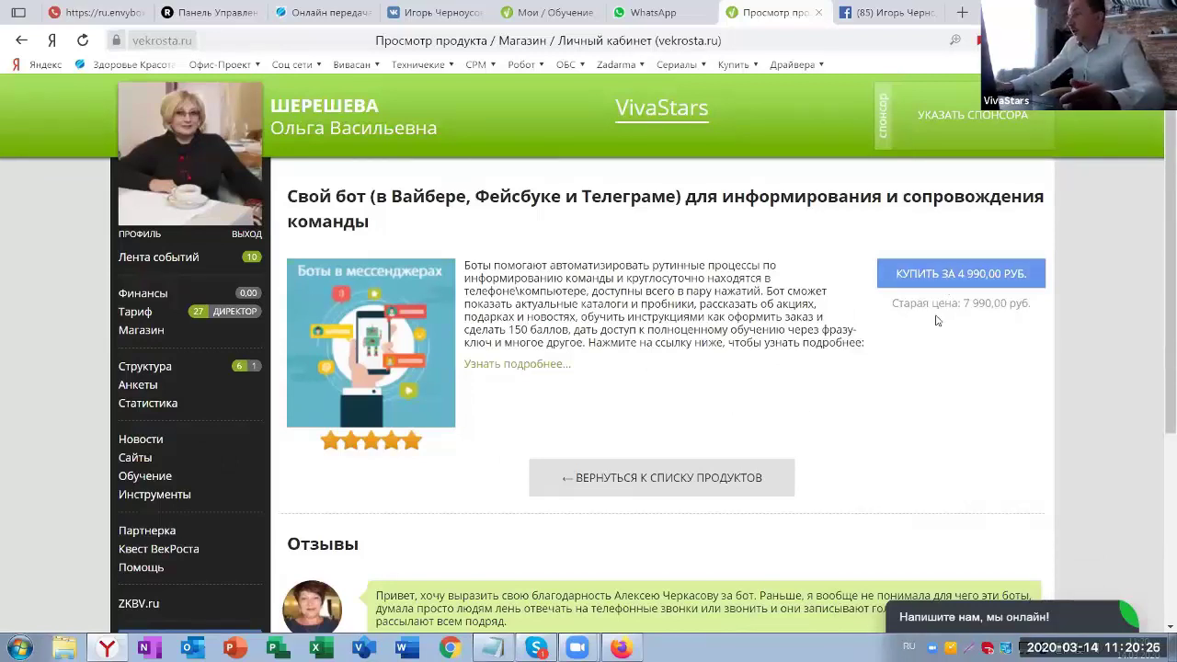
scroll(832, 338, down, 3)
scroll(896, 342, up, 3)
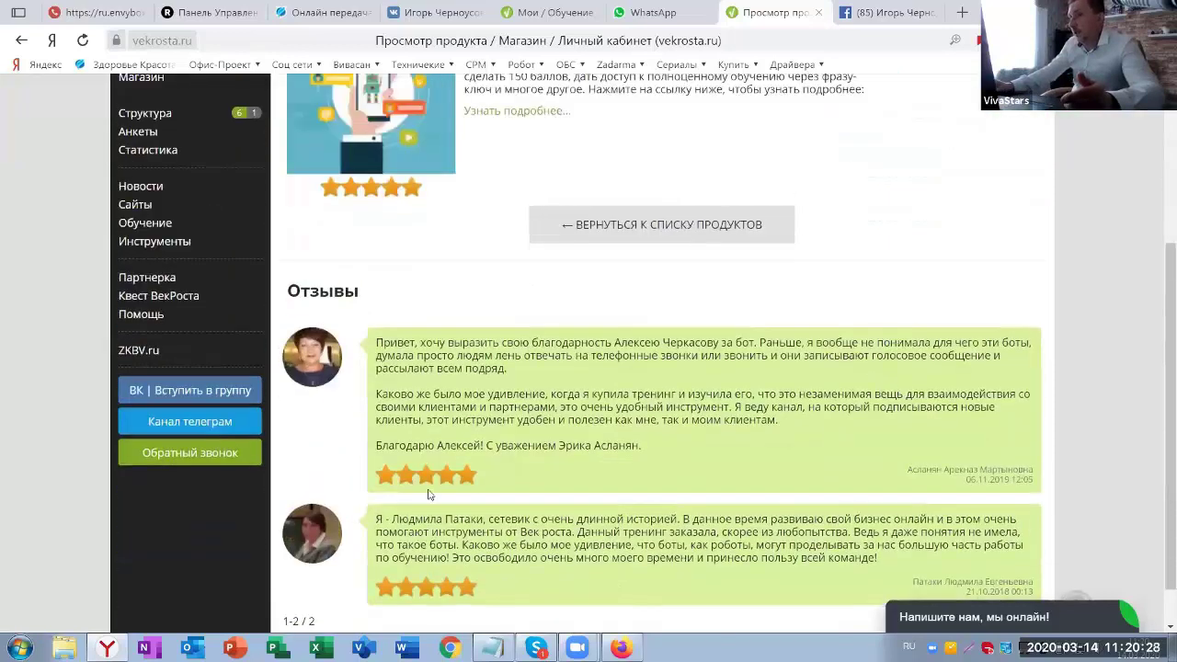
- Copy the Skladchik thread link from Notepad and open it in a new browser tab
key(alt+Tab)
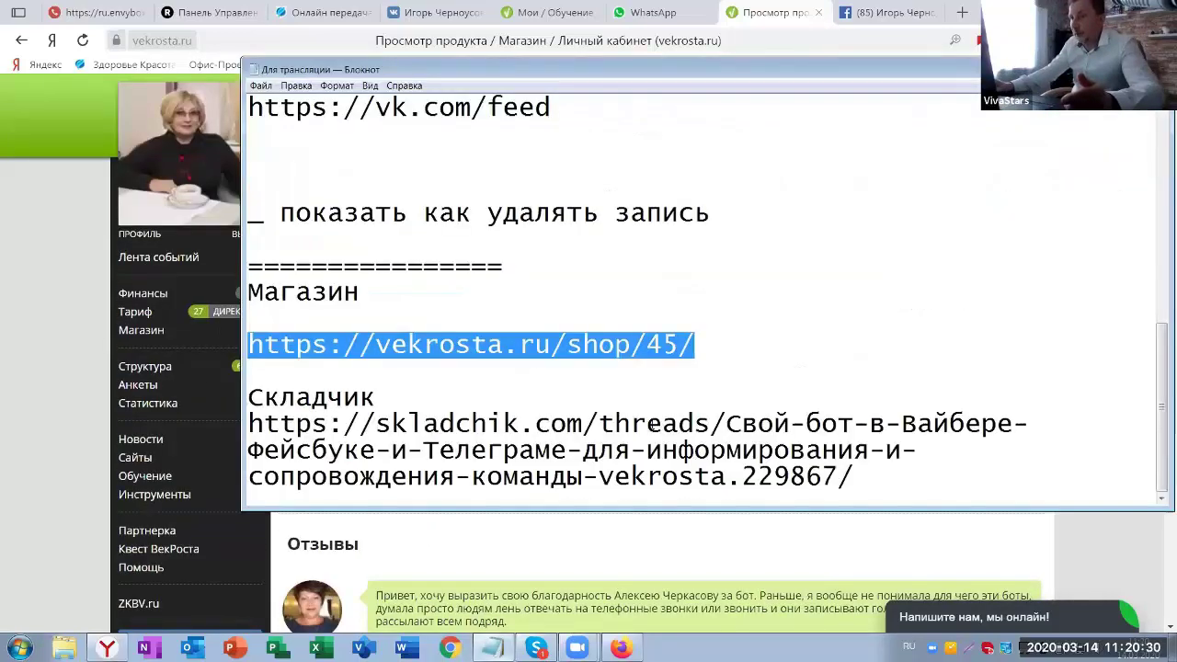
drag(851, 476, 247, 425)
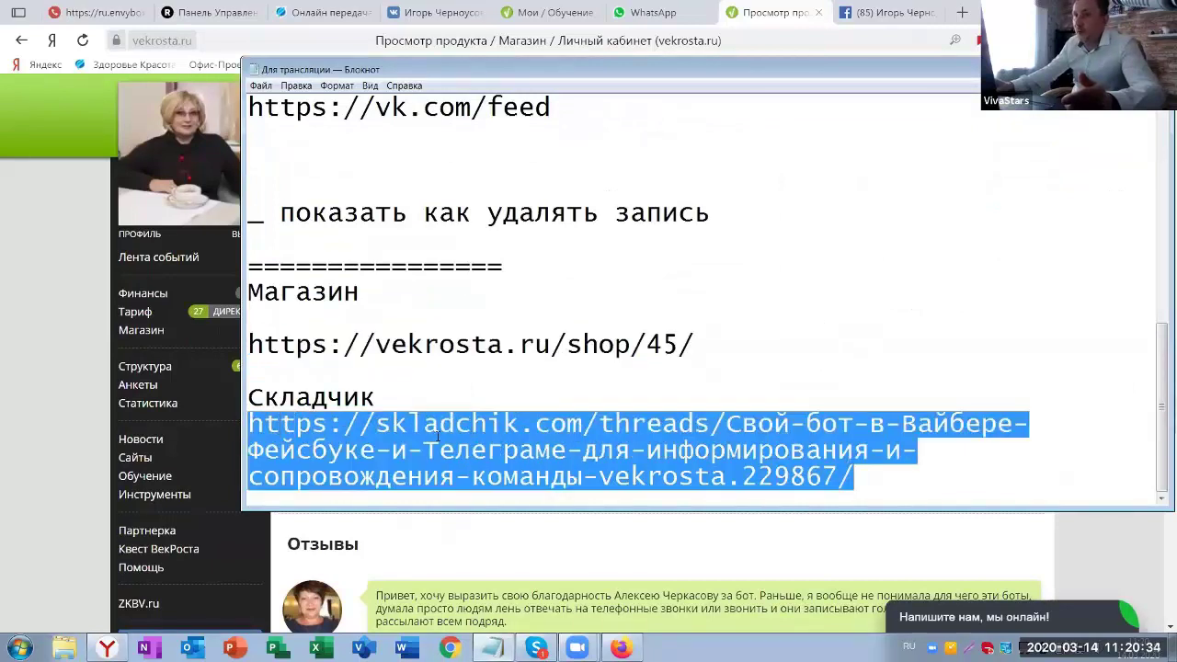
right_click(438, 432)
click(469, 475)
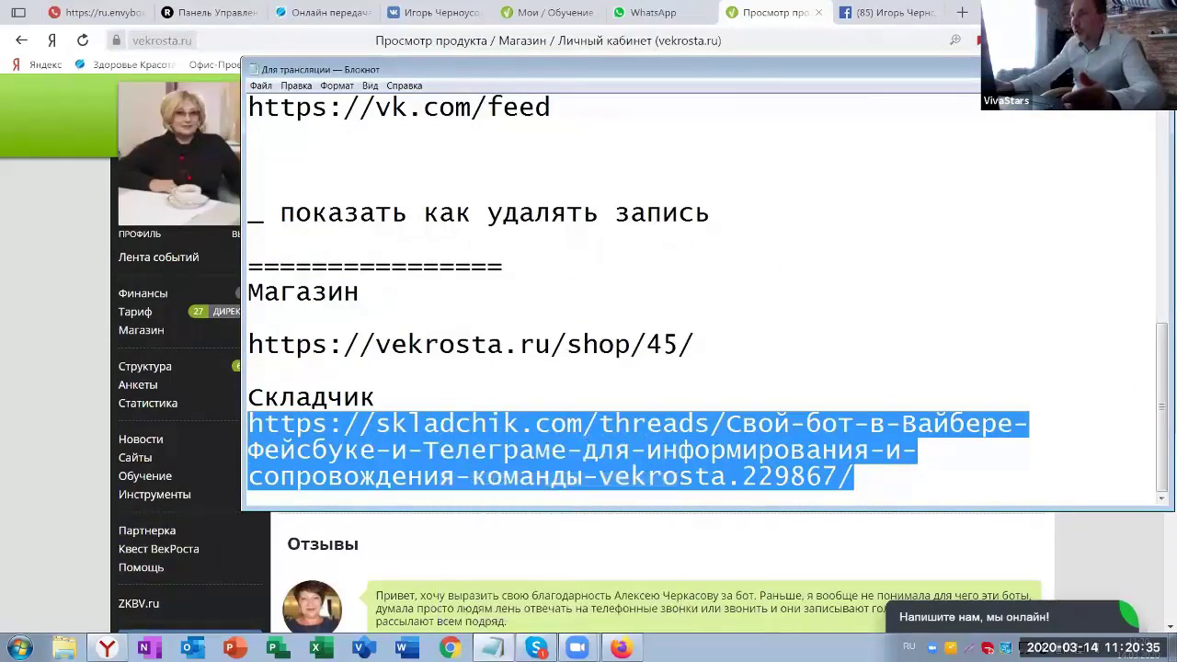
click(972, 13)
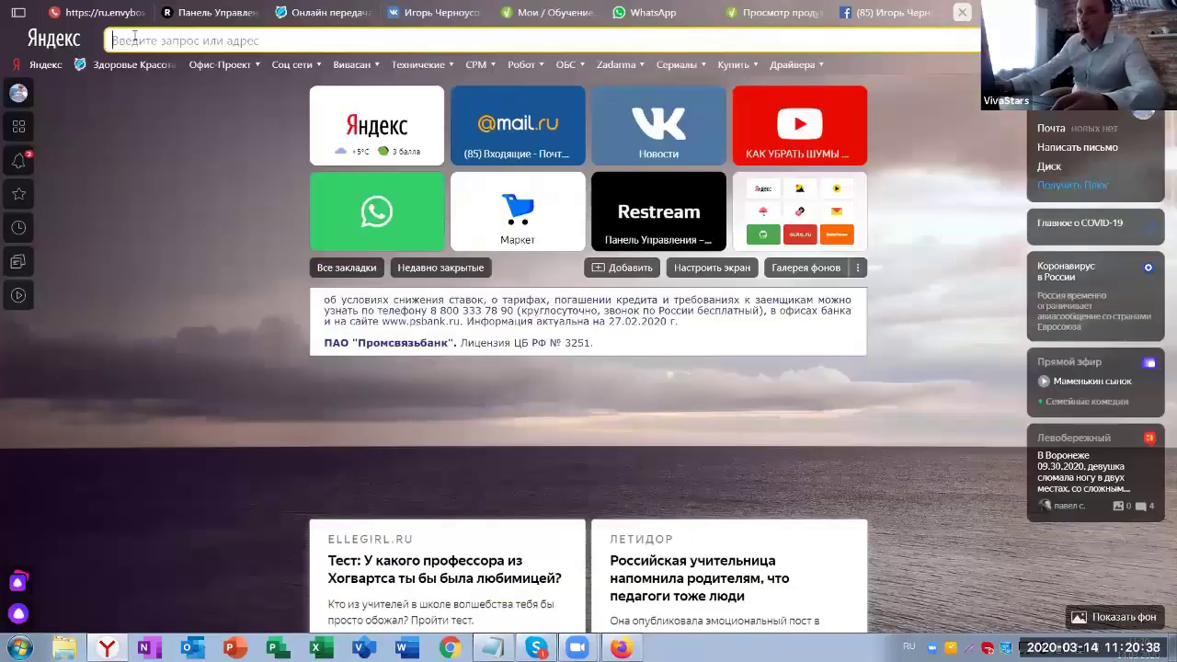
key(ctrl+v)
key(Return)
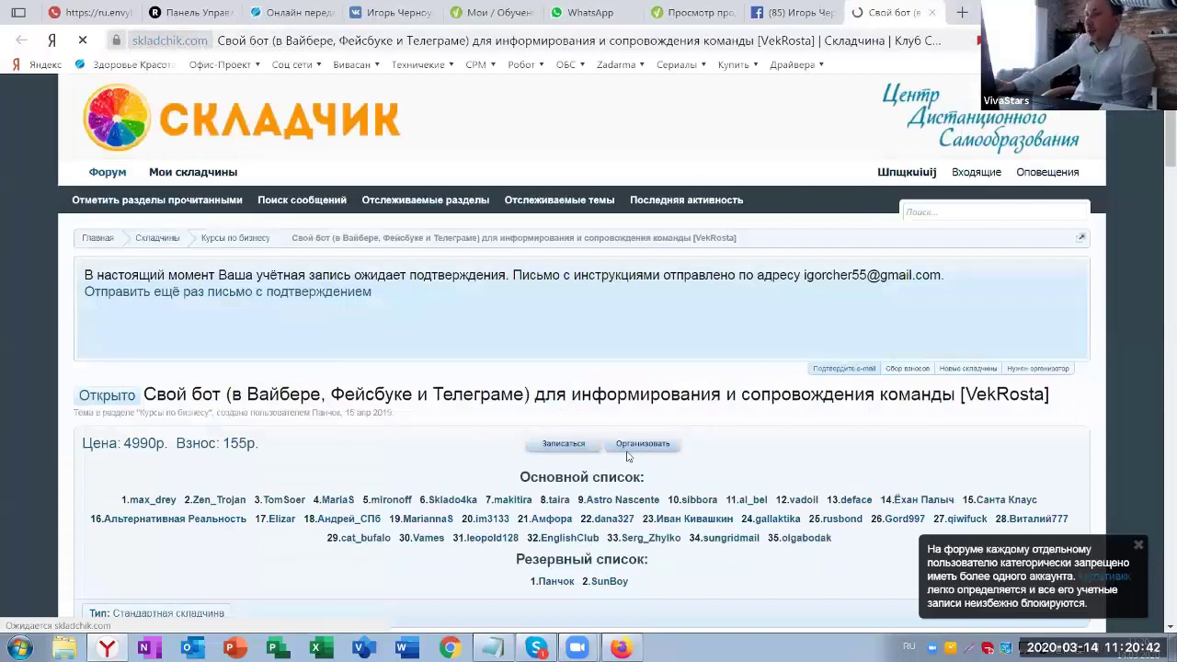
- Read through the Skladchik bot thread and its participant list, then bring Firefox forward
scroll(702, 319, down, 10)
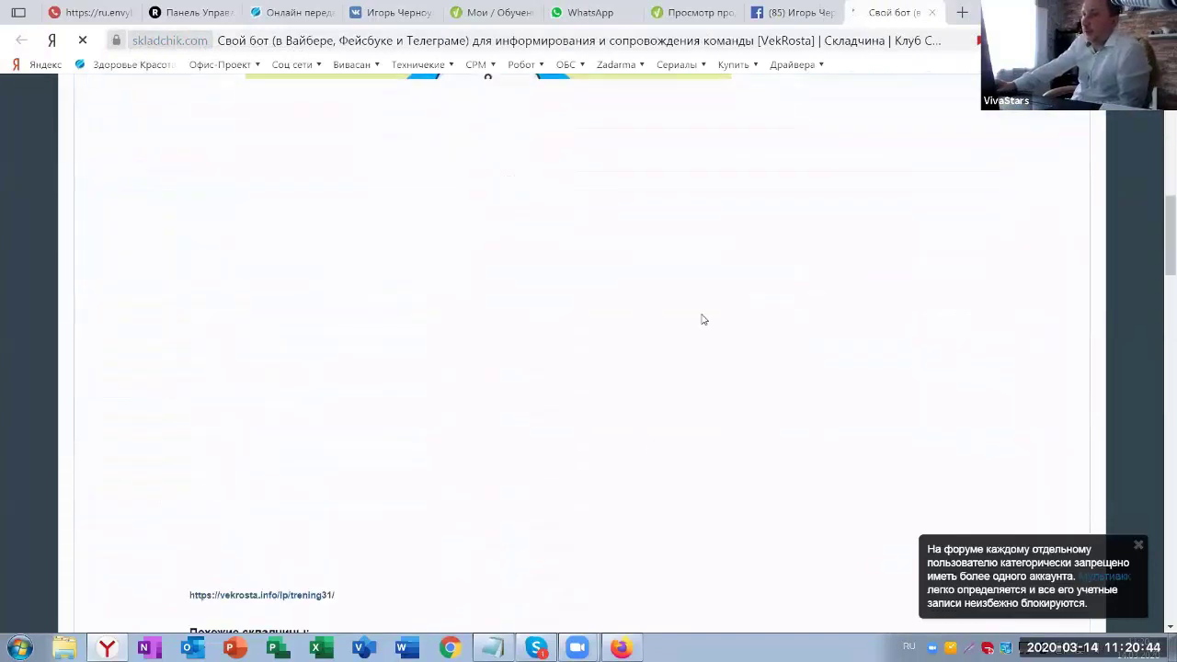
scroll(749, 318, up, 3)
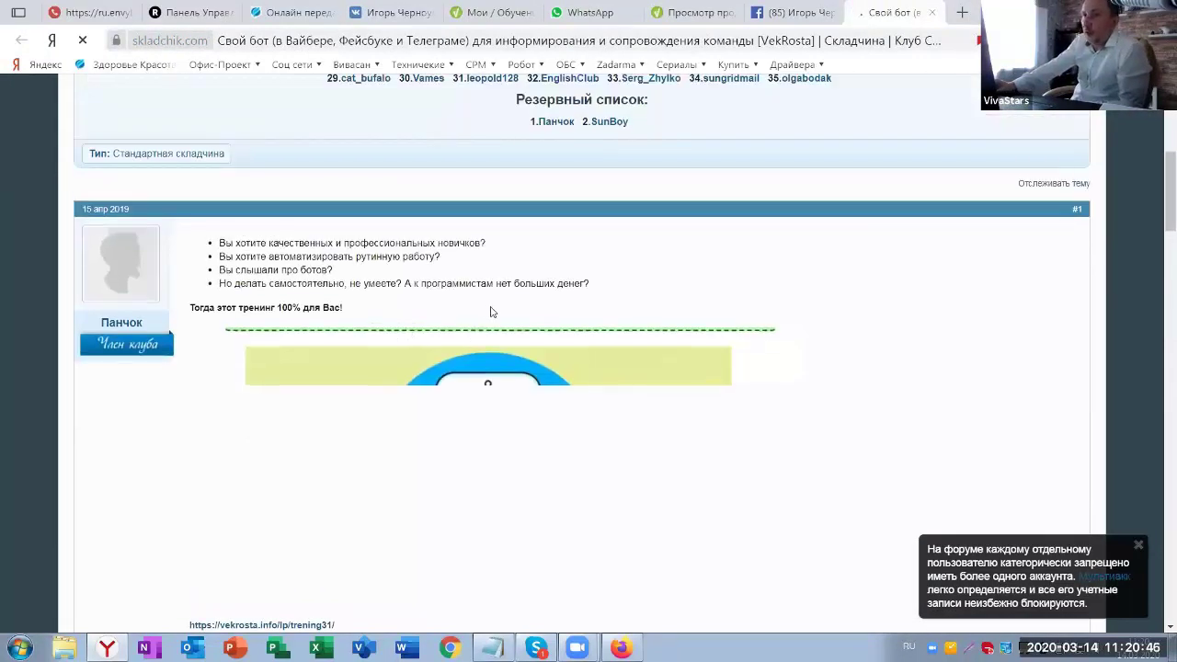
scroll(490, 312, up, 3)
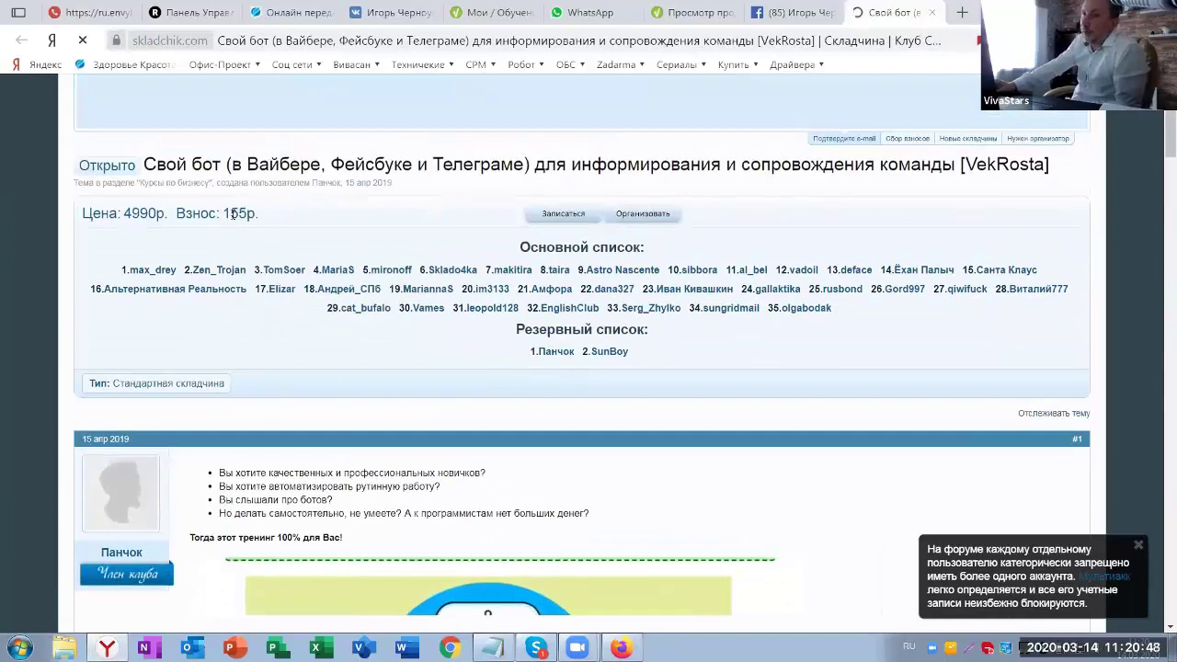
scroll(557, 320, down, 15)
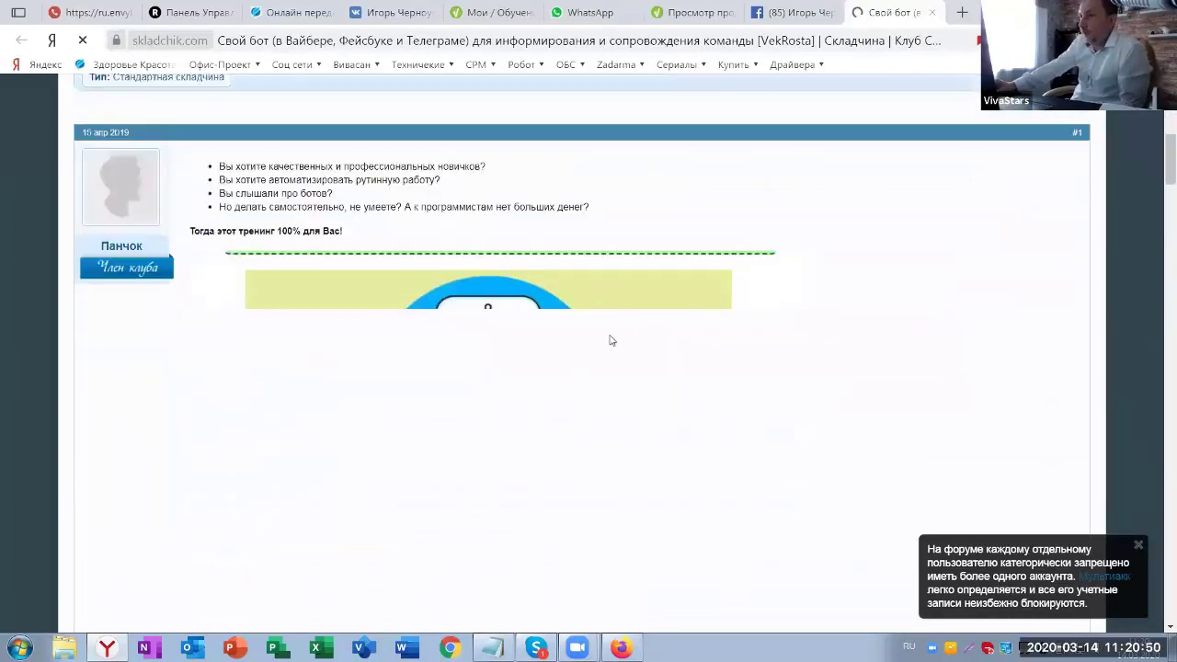
scroll(688, 370, down, 6)
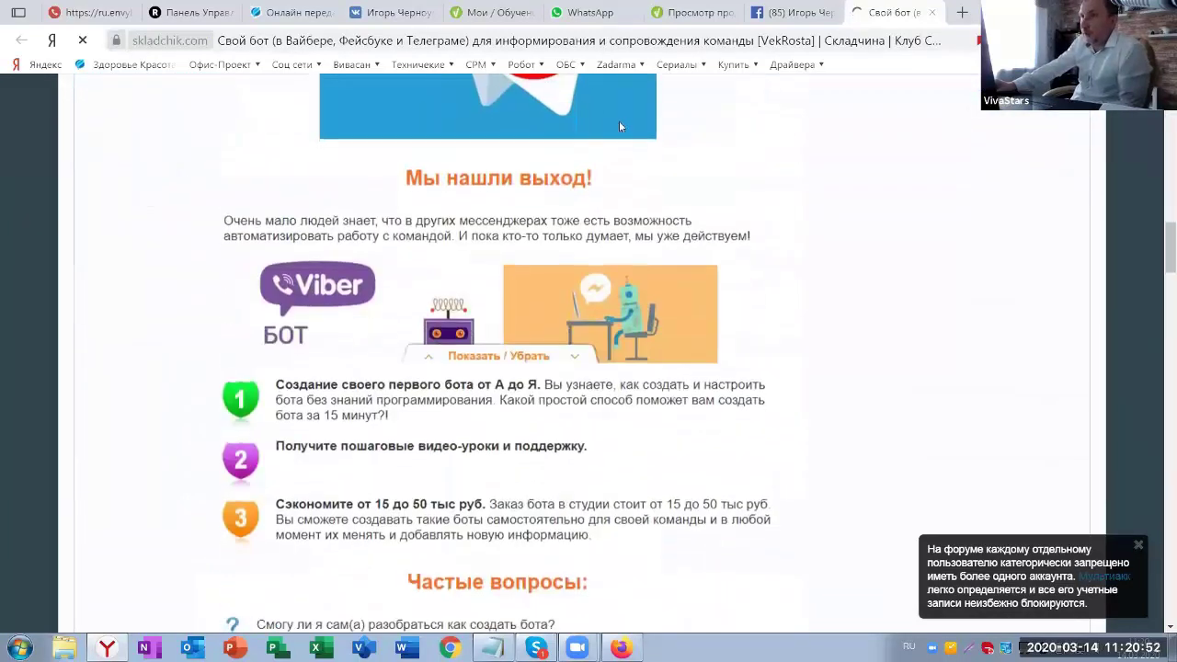
scroll(717, 313, down, 2)
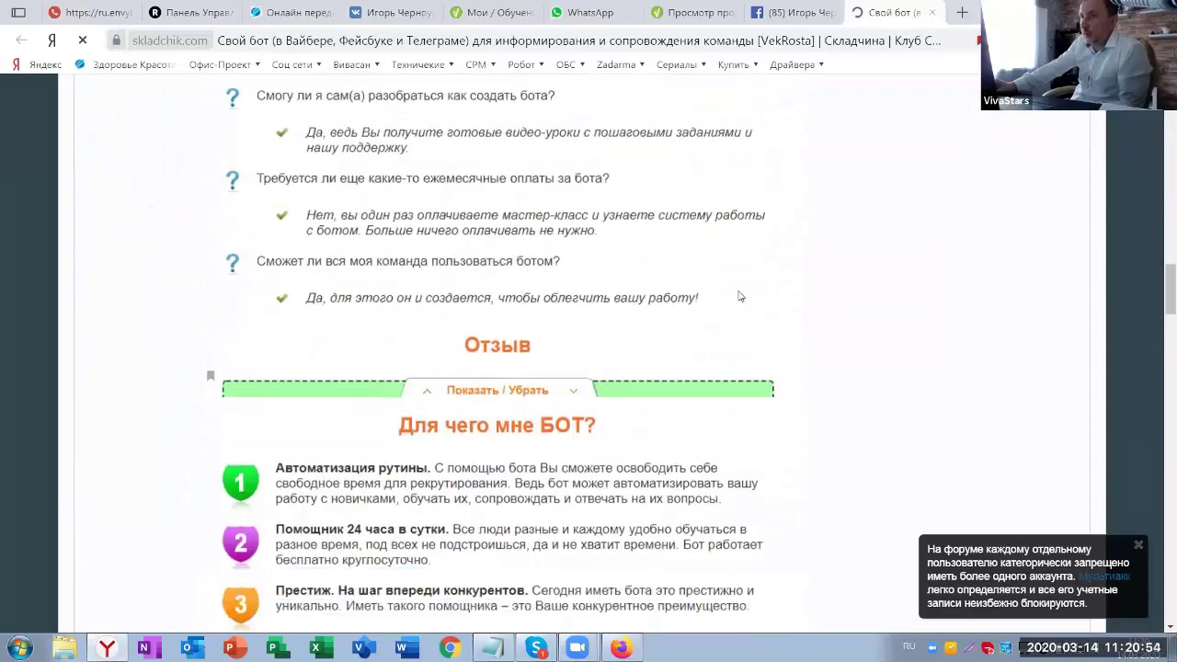
scroll(769, 253, down, 2)
scroll(769, 253, down, 15)
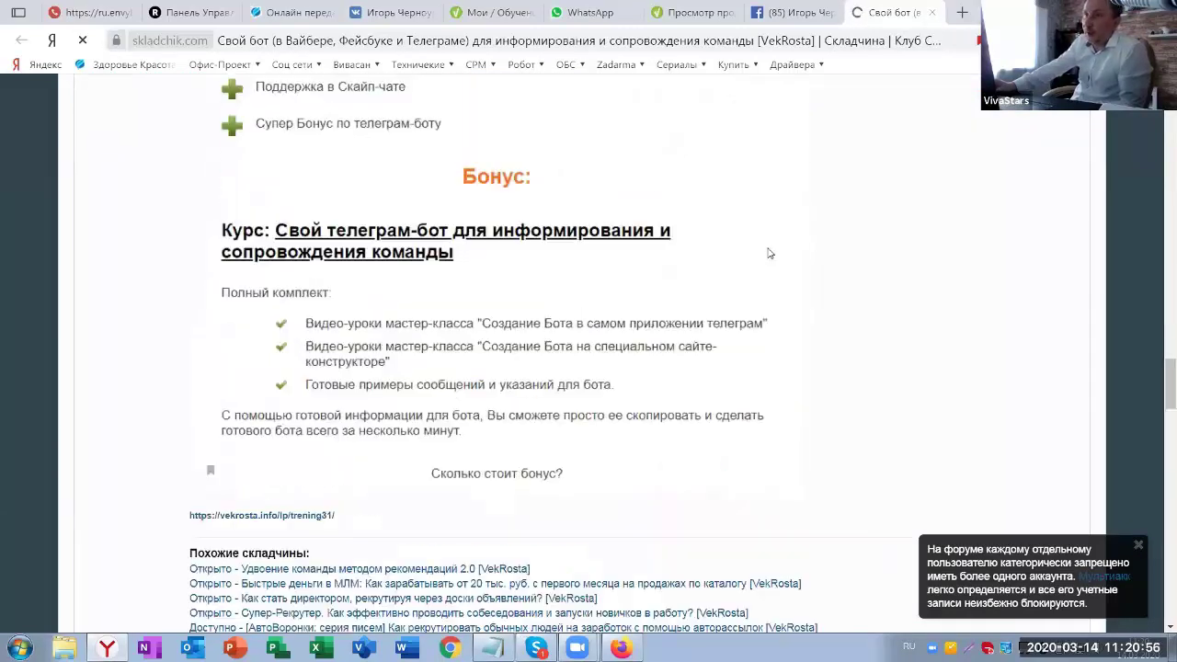
scroll(425, 316, up, 20)
scroll(425, 317, up, 10)
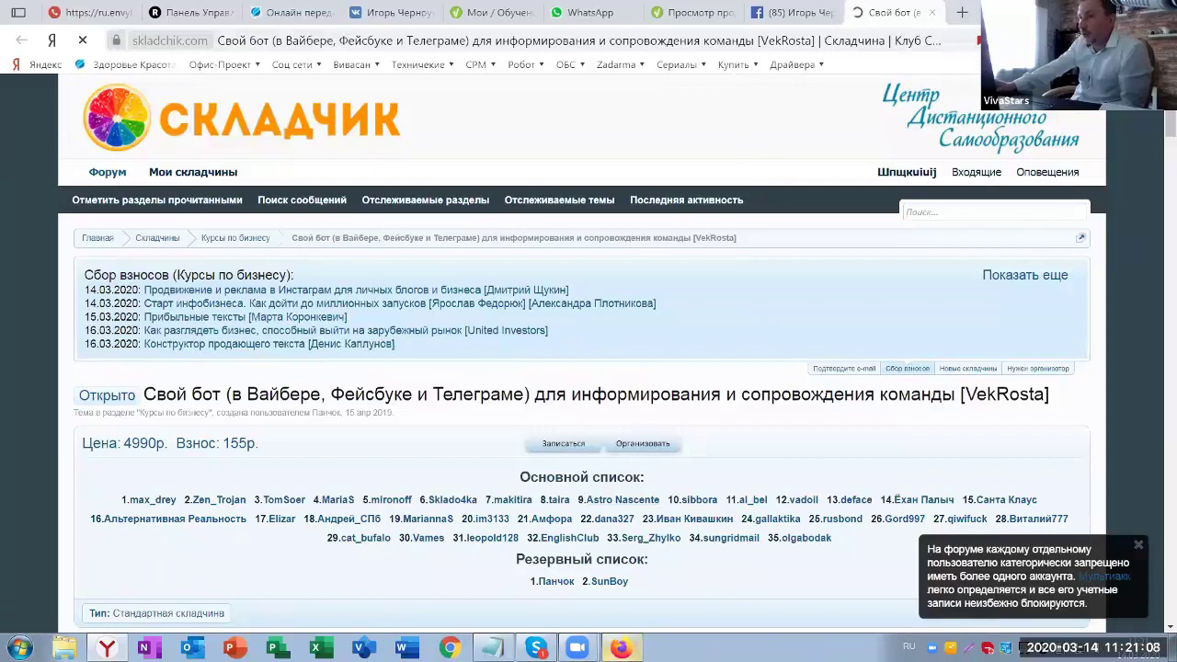
click(621, 648)
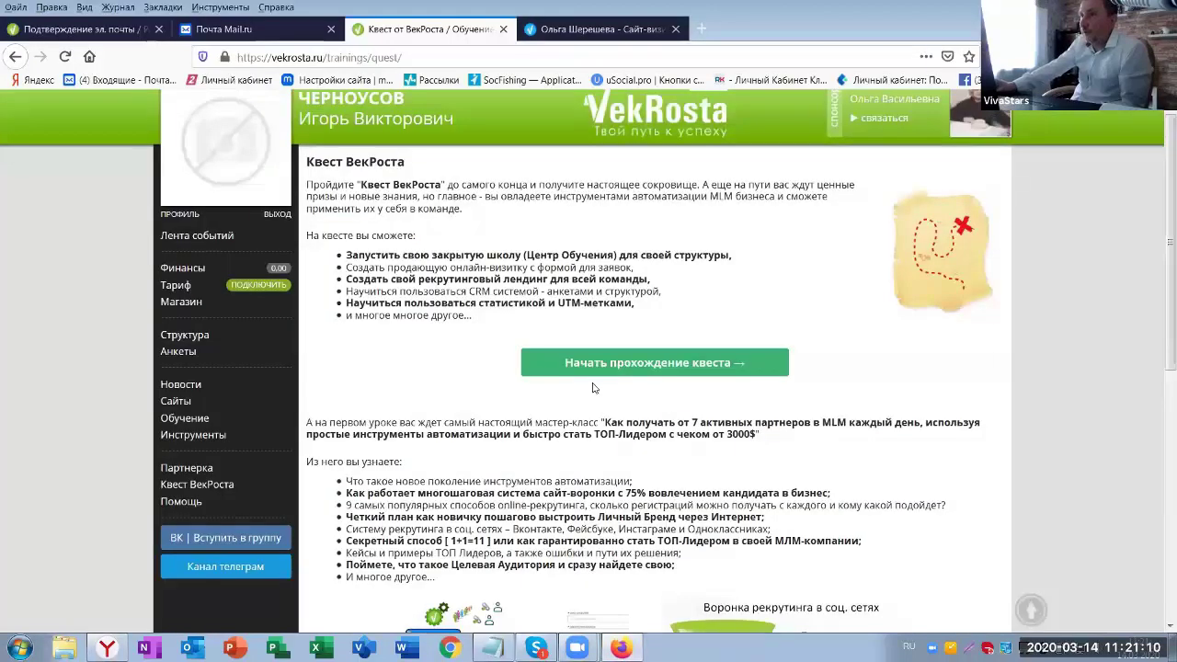
- Check Обучение > Мои for the member's courses (none yet), then return to the Skladchik thread
scroll(782, 329, up, 1)
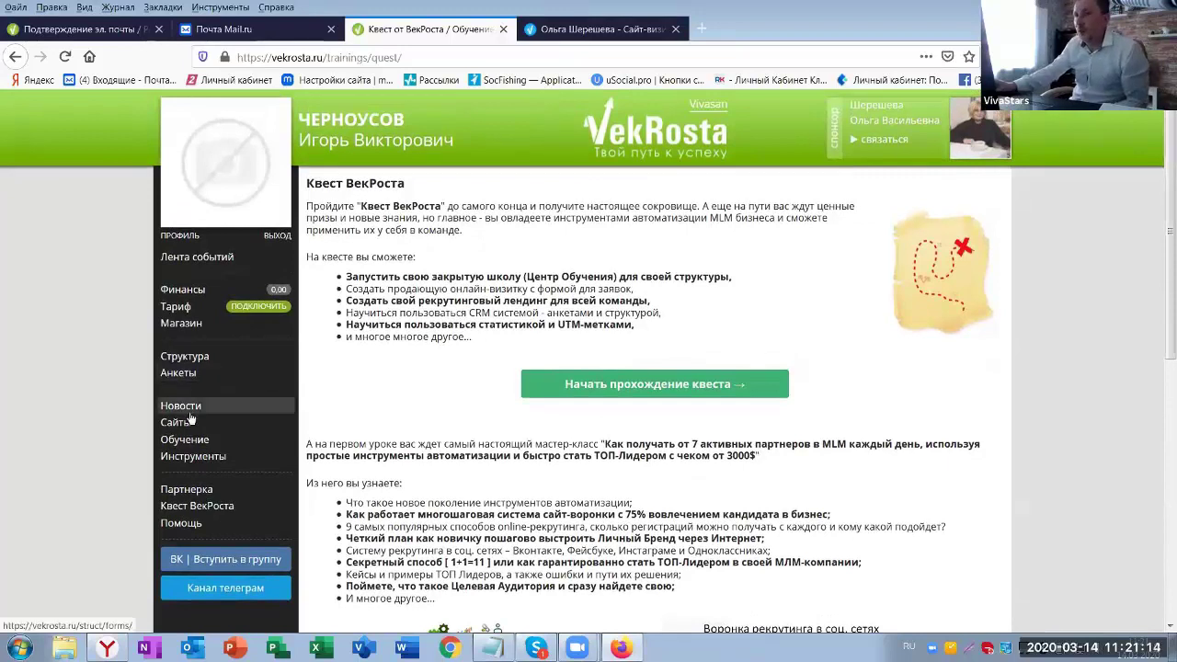
click(179, 443)
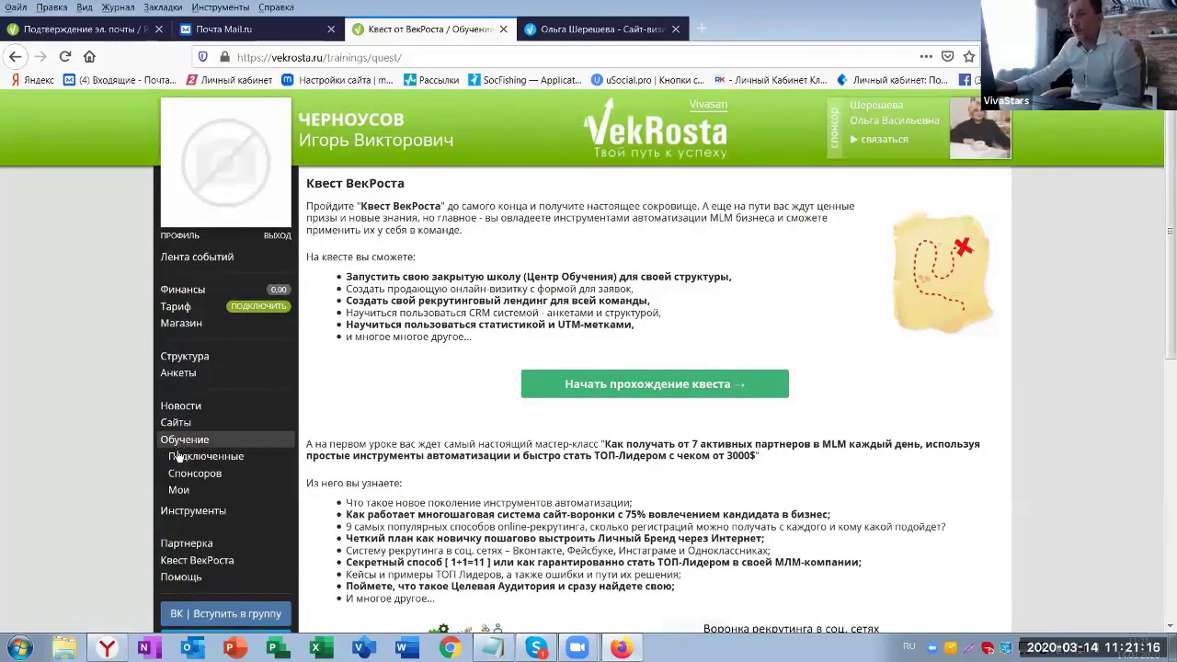
click(181, 490)
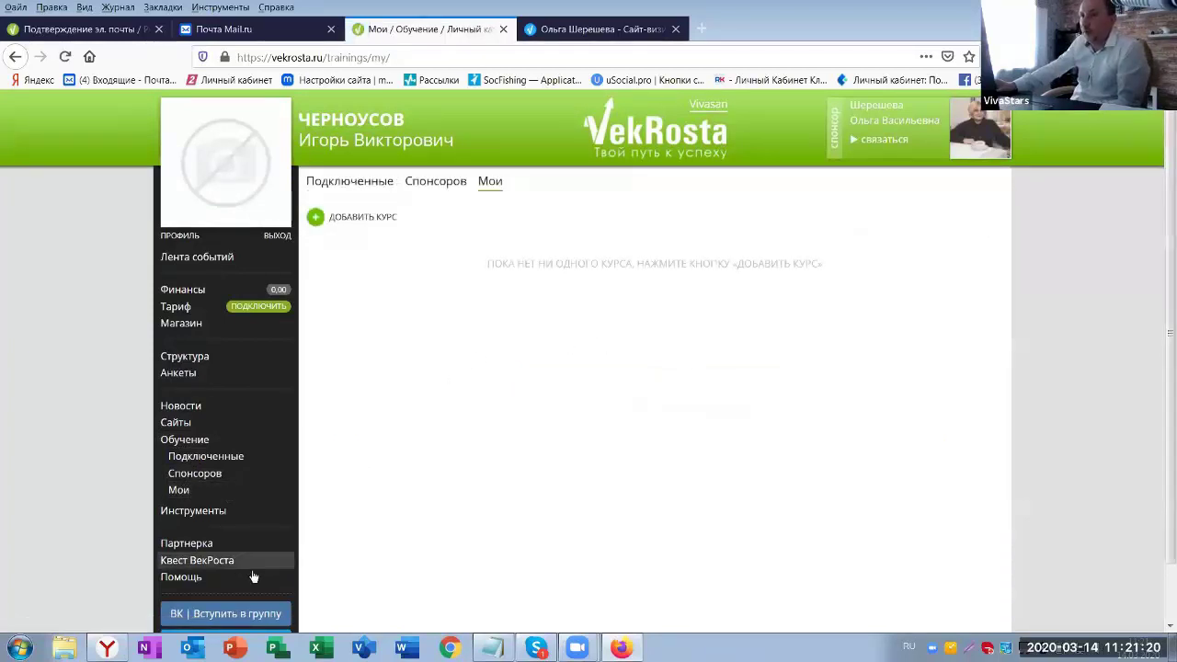
click(108, 648)
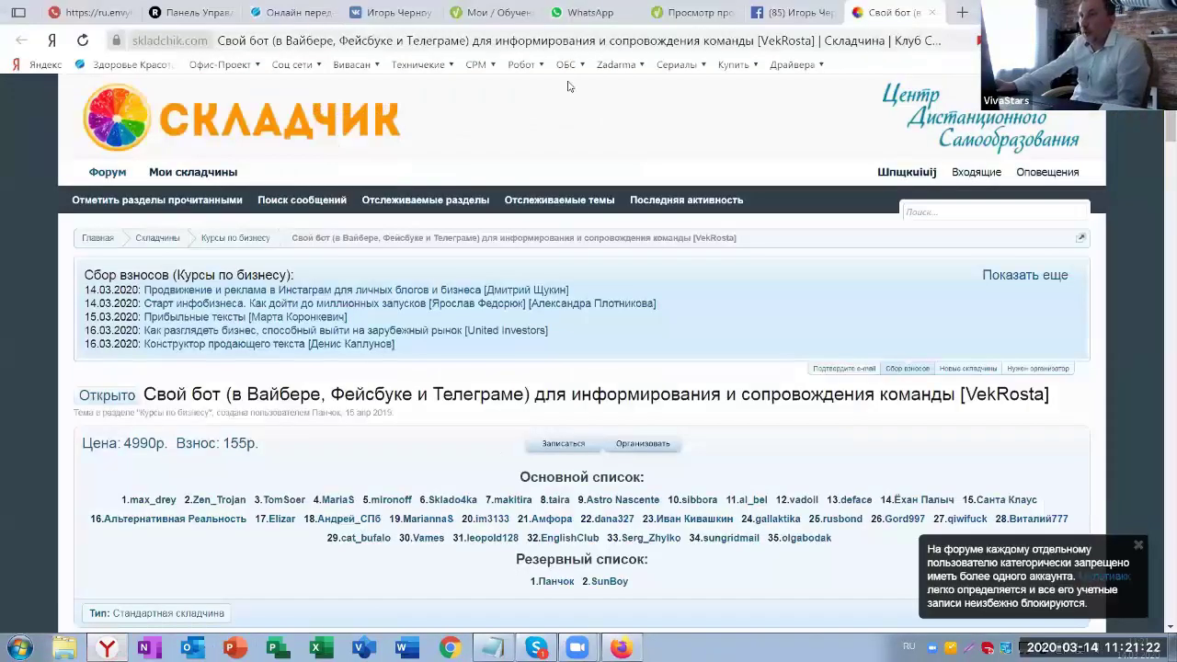
- Return to the sponsor's VekRosta product page for the messenger bot, priced 4 990,00 руб
click(729, 20)
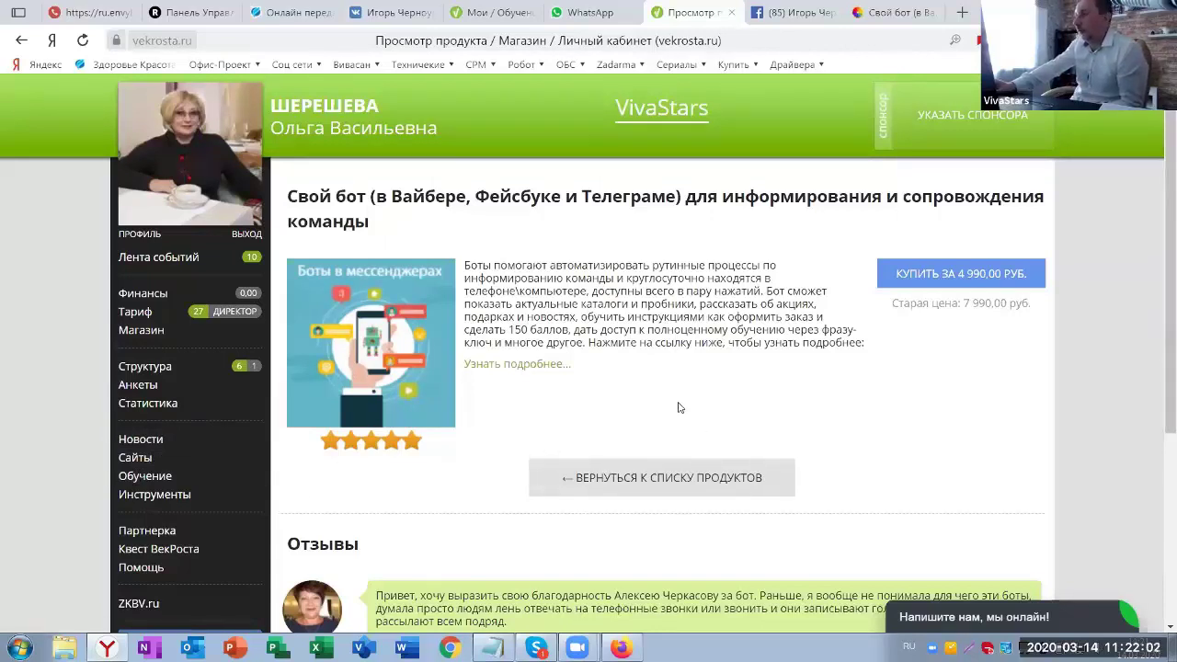
click(150, 478)
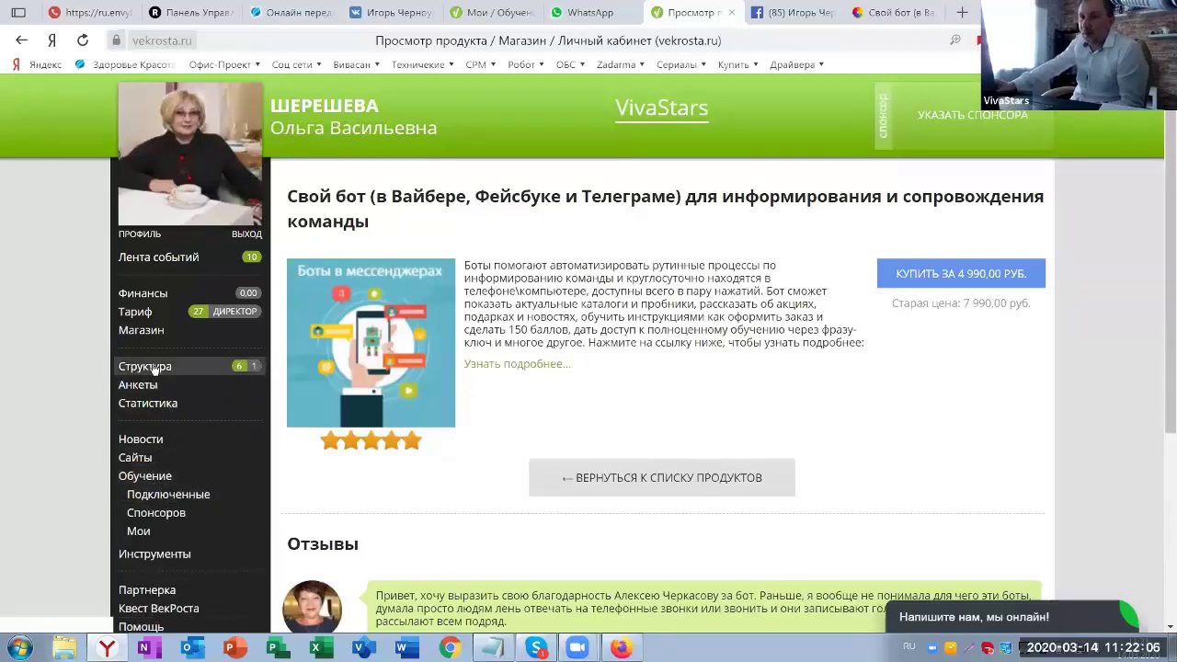
- Browse the sponsor's shop, including the 11 752,00 руб. sales funnel bundle, then open Структура
click(143, 333)
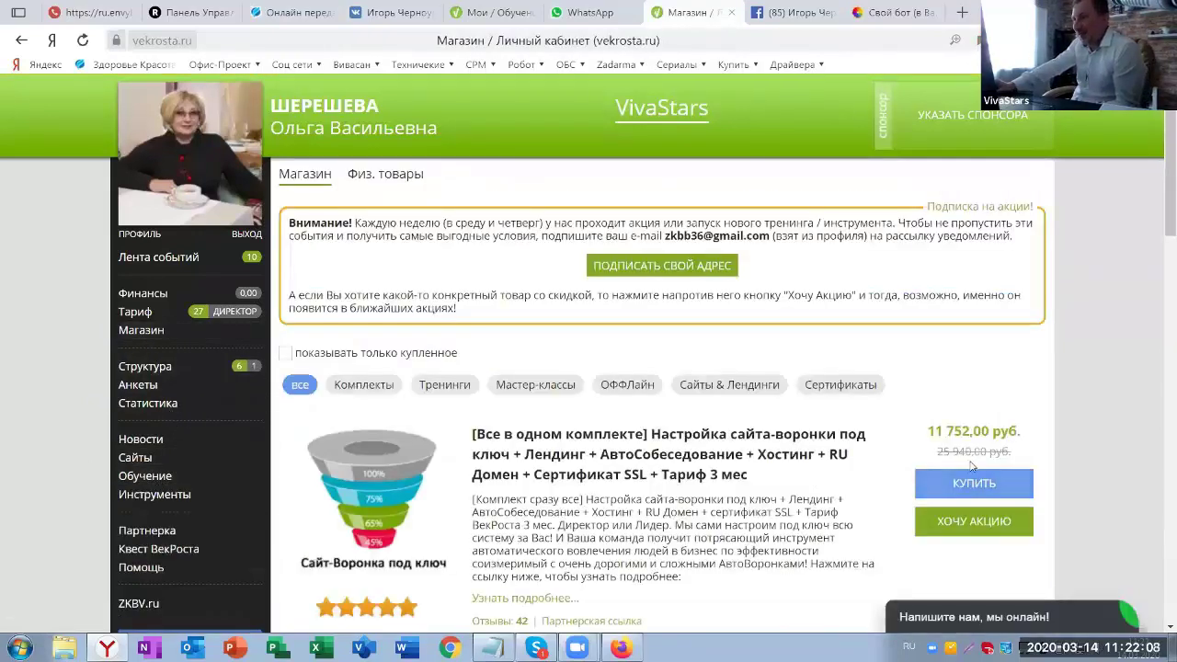
scroll(1048, 473, down, 3)
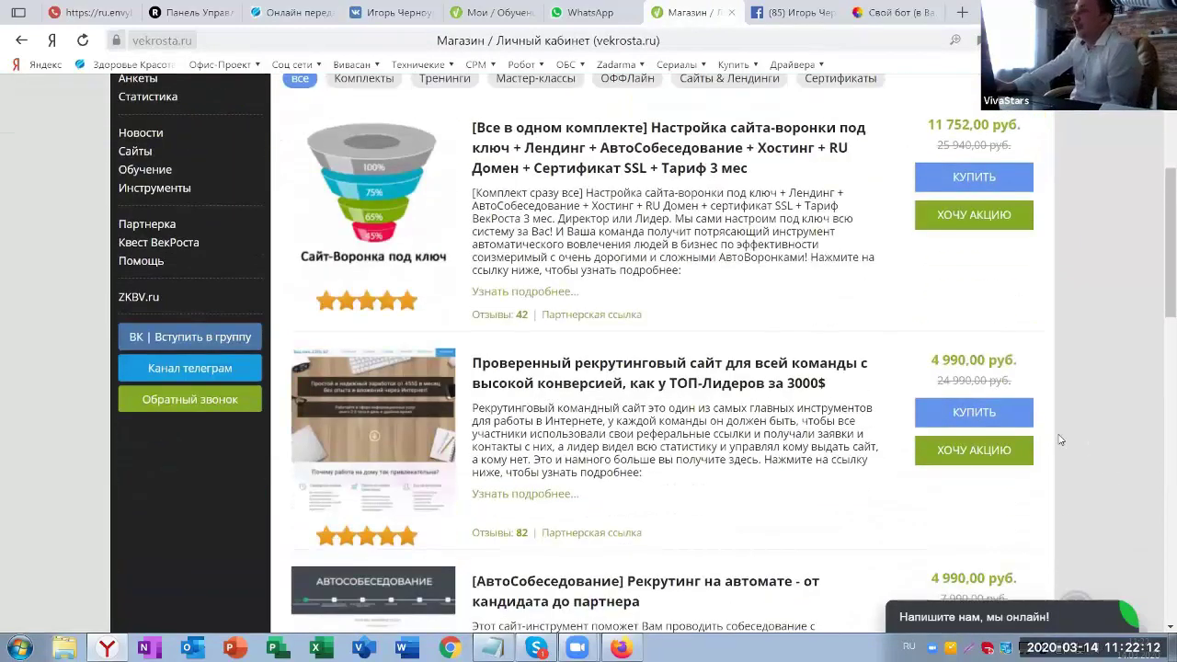
scroll(1122, 378, up, 3)
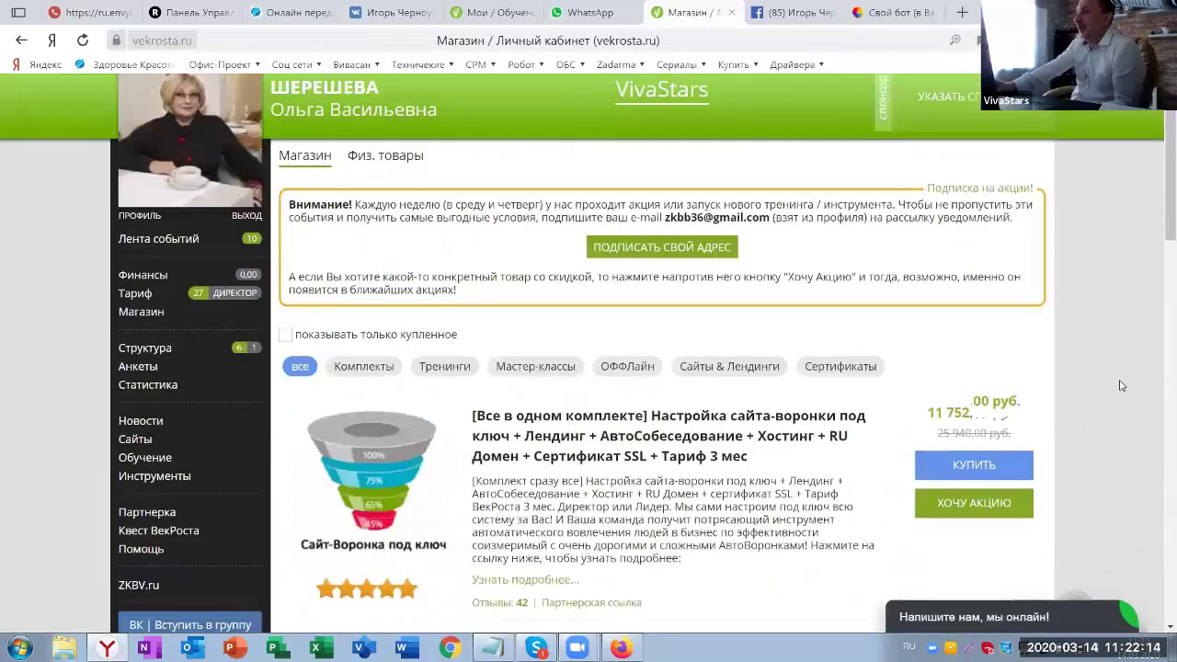
scroll(1115, 538, down, 2)
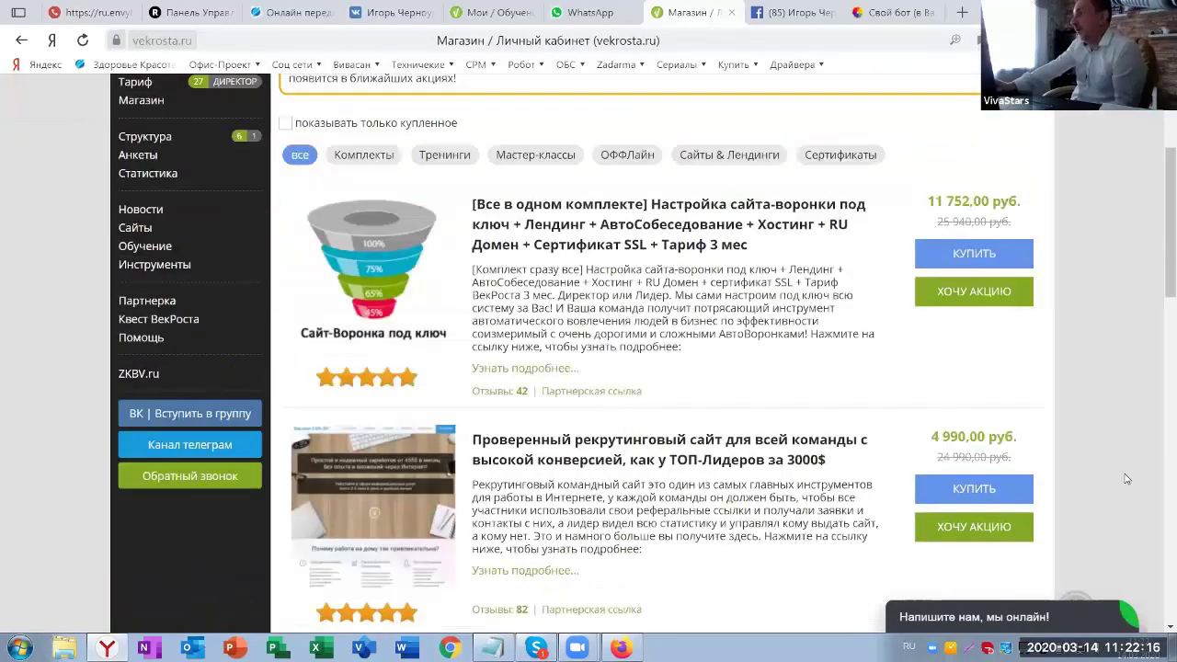
scroll(1126, 425, up, 3)
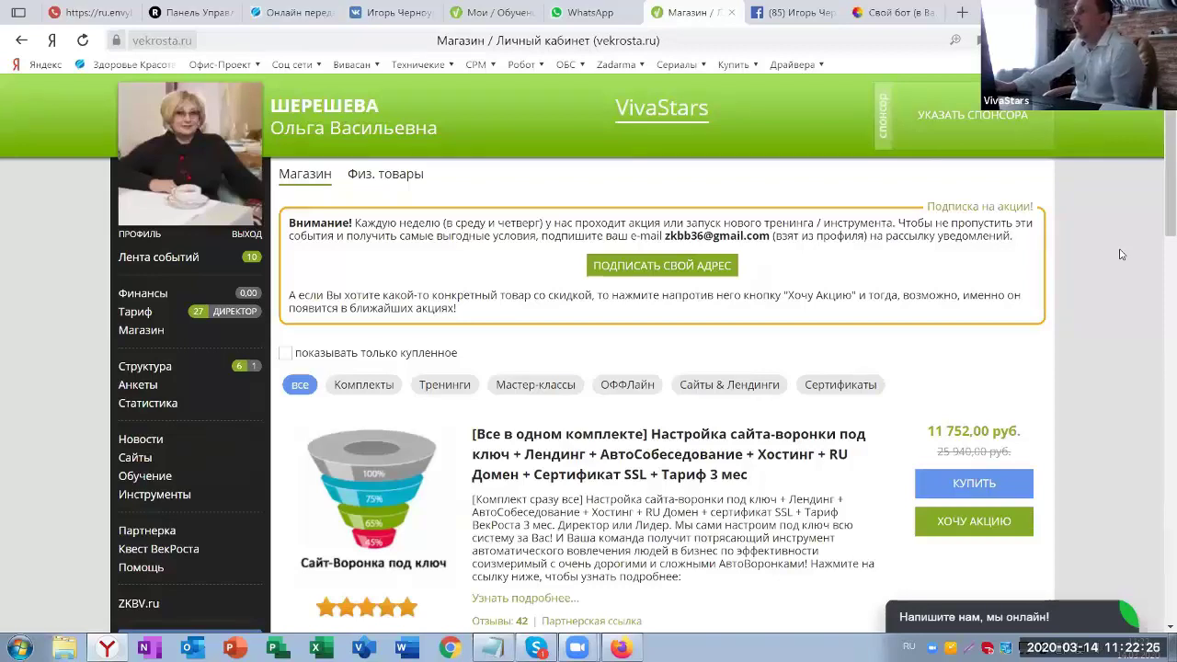
scroll(1120, 255, down, 2)
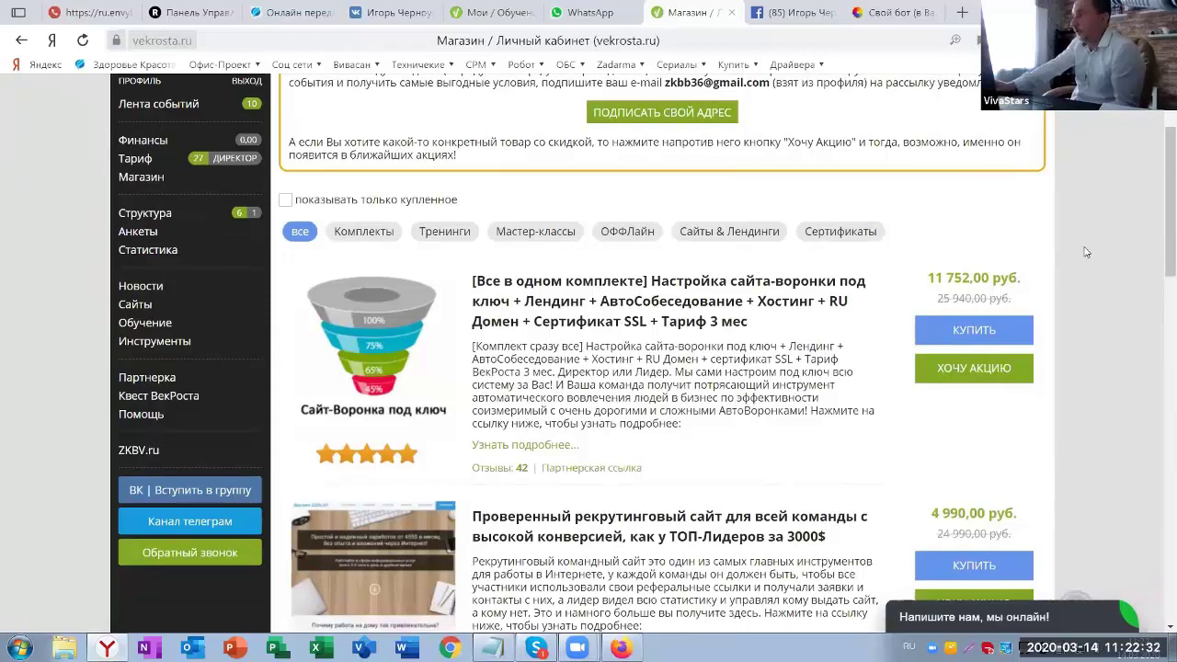
scroll(1041, 300, up, 2)
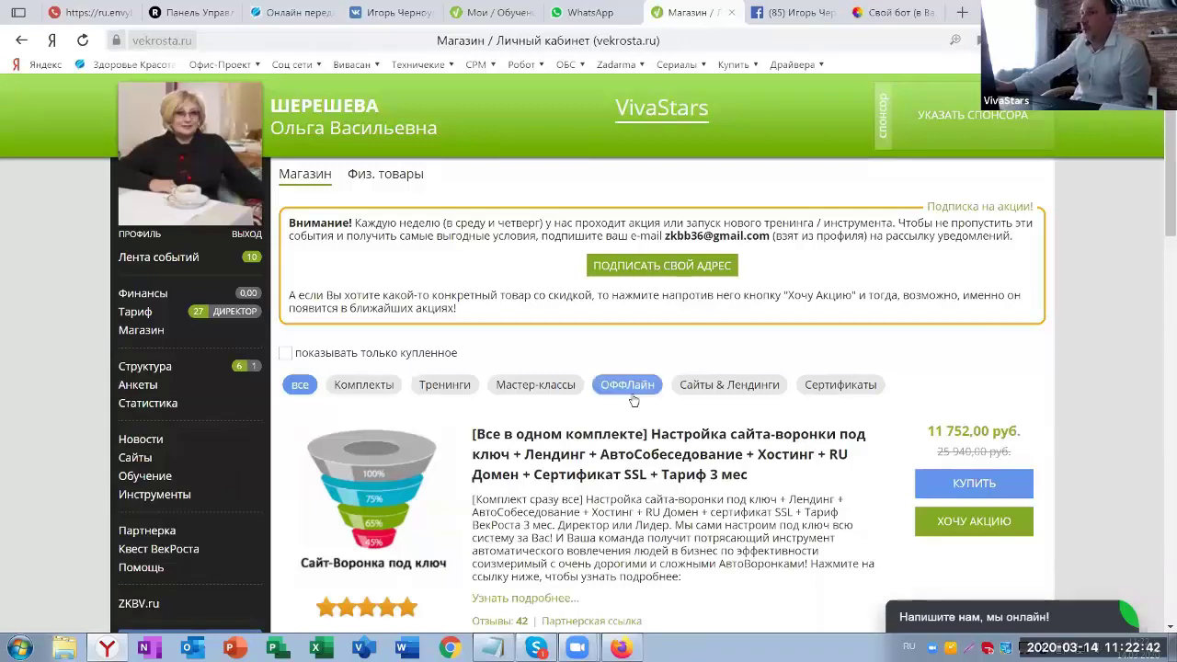
scroll(133, 377, down, 2)
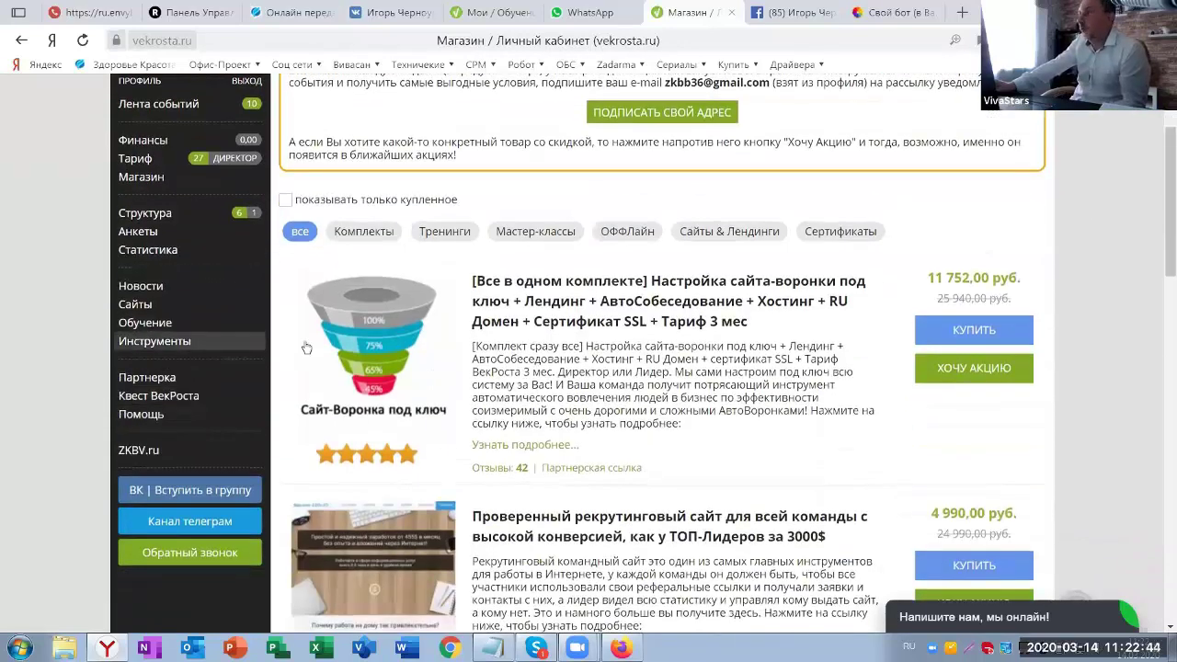
scroll(138, 344, up, 2)
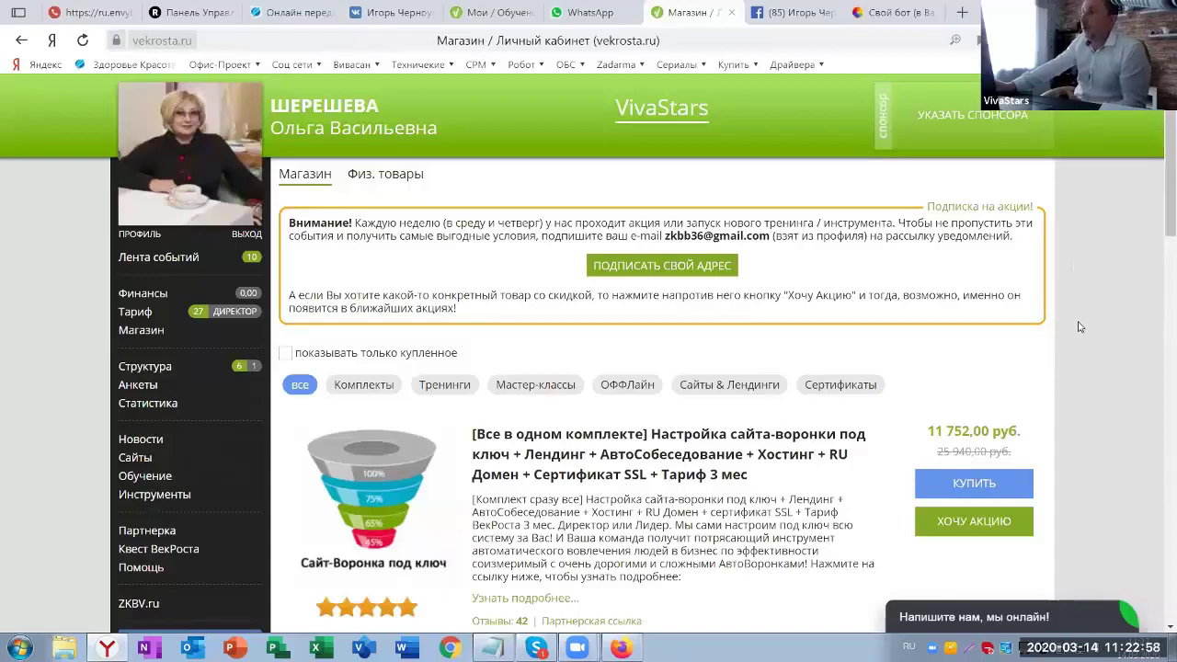
scroll(257, 347, down, 1)
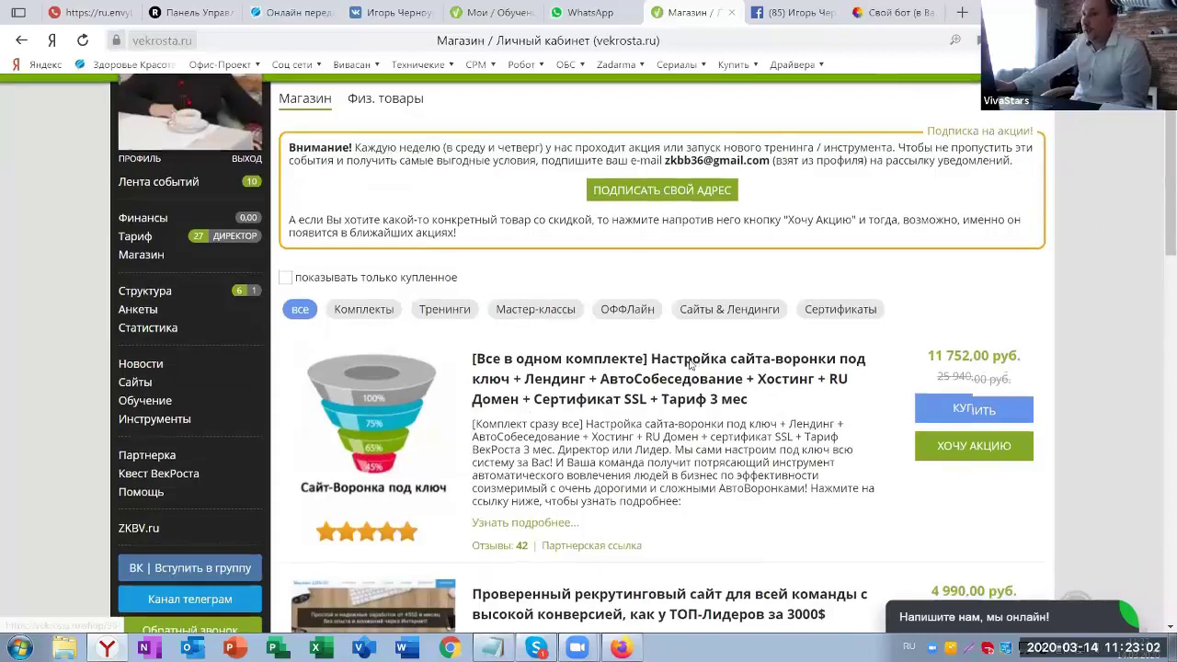
scroll(689, 359, up, 1)
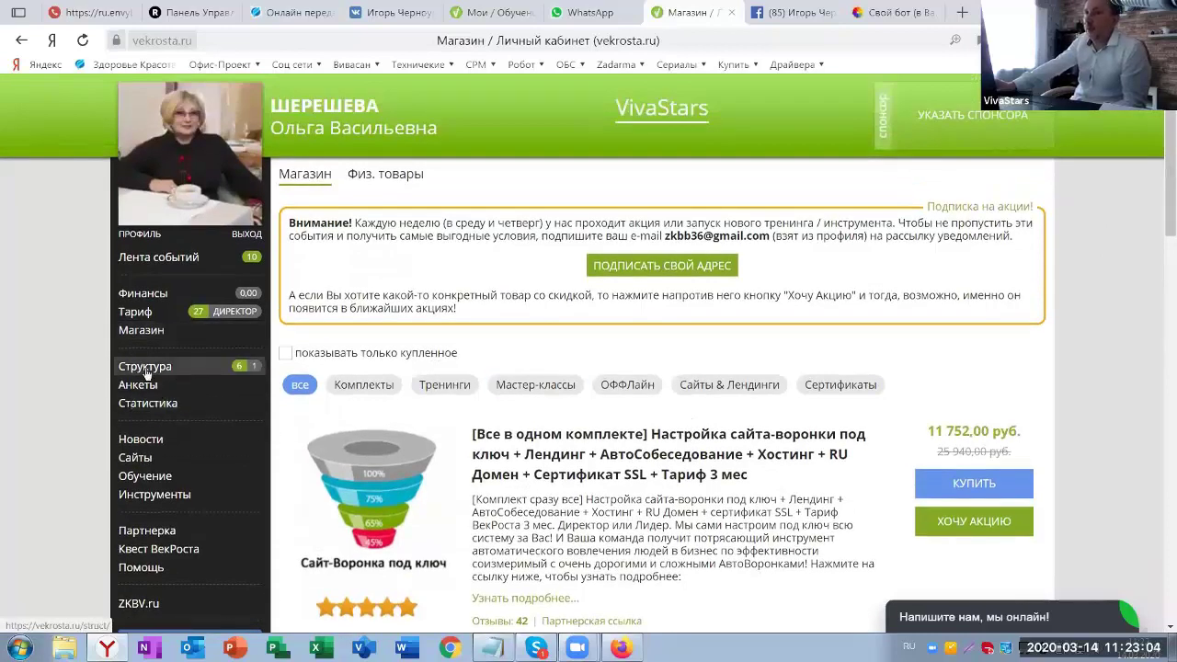
click(147, 368)
- Show the six pending applications under the Заявки в структуру tab
click(442, 177)
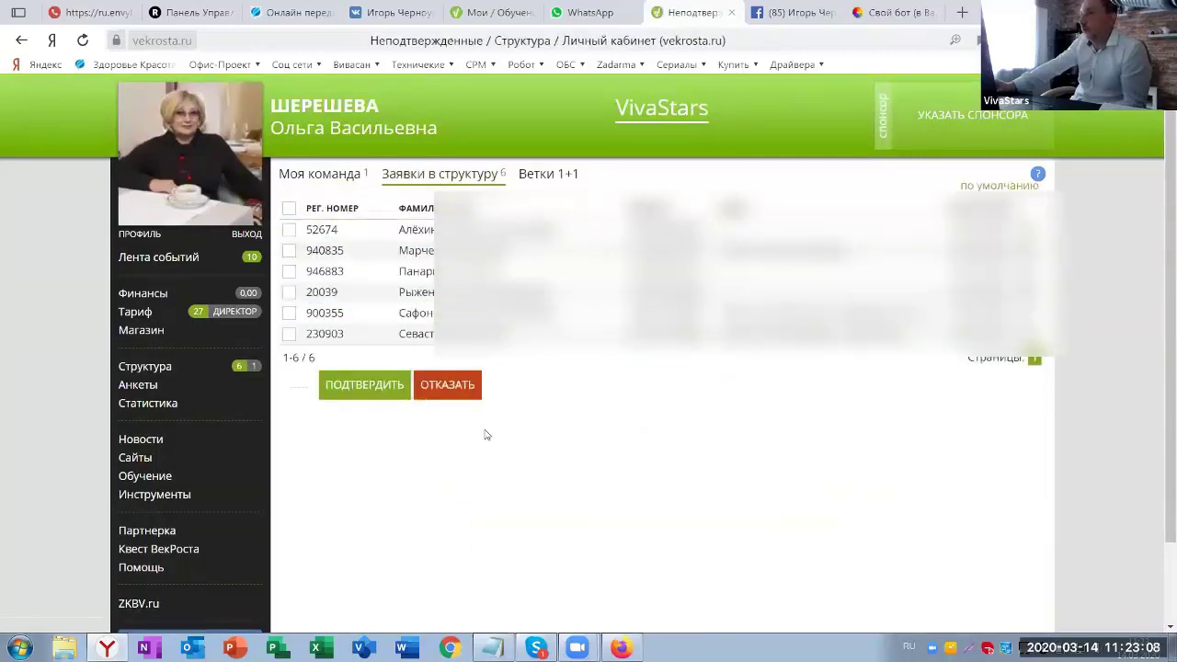